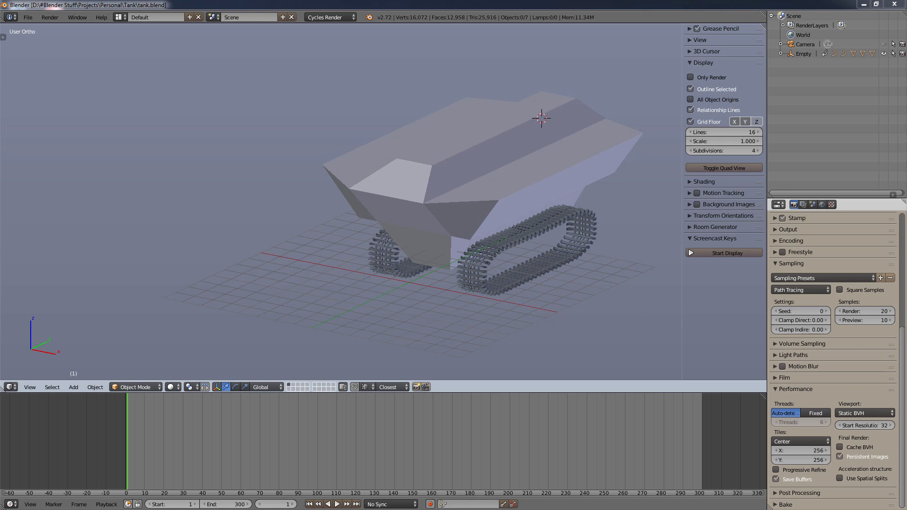
Play the tank animation to review the moving tracks, and stop the playback
left_click(335, 504)
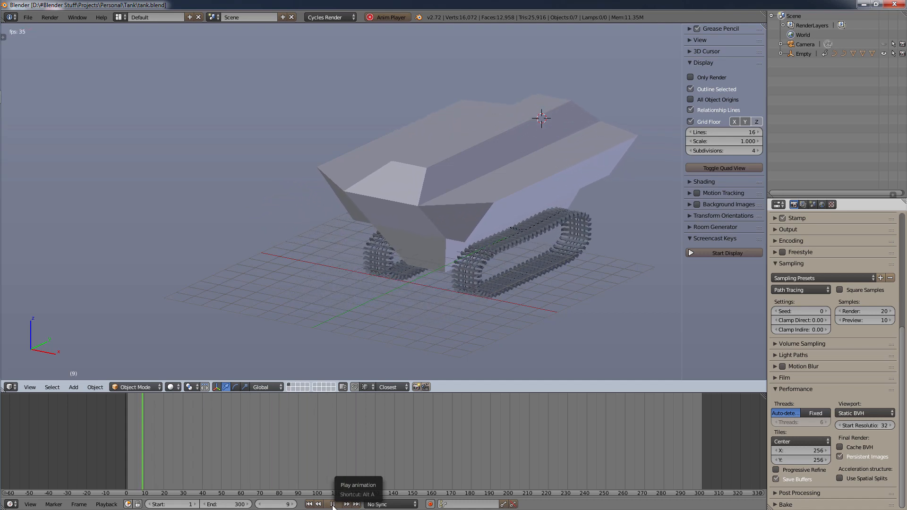
left_click(332, 504)
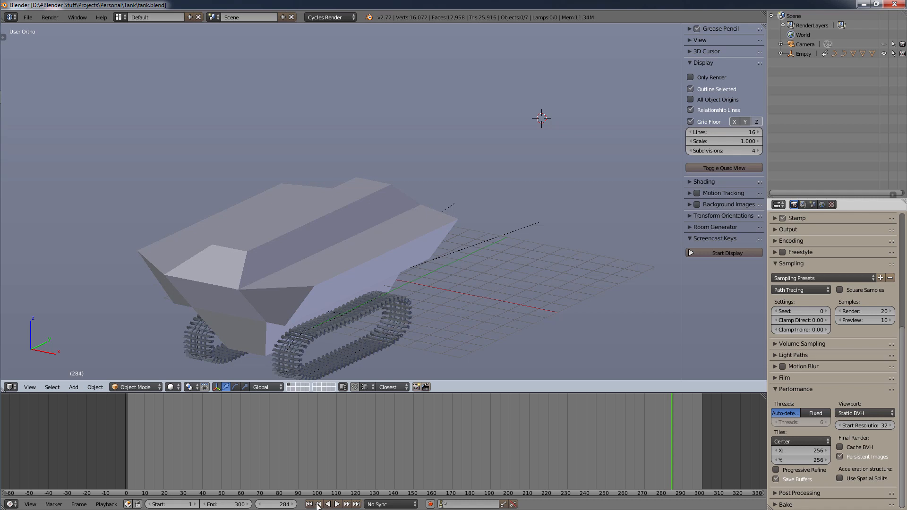
left_click(319, 504)
left_click(337, 504)
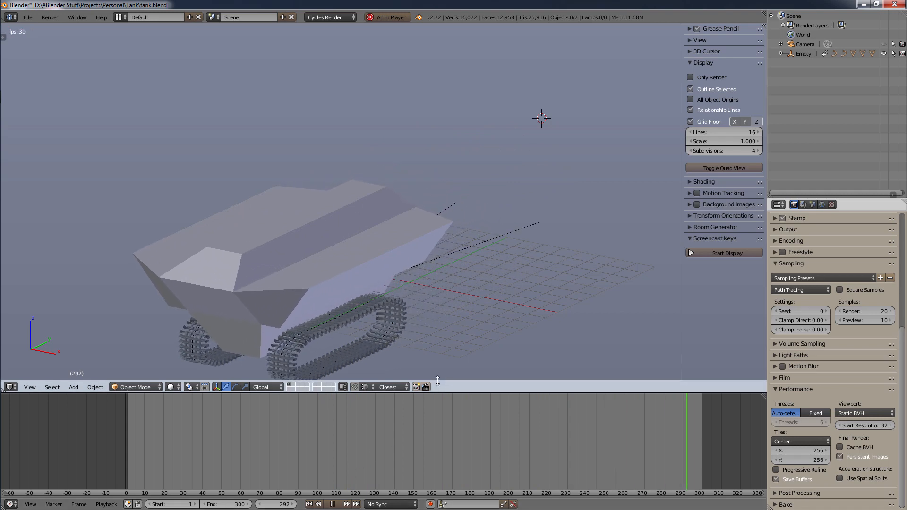
key("alt+a")
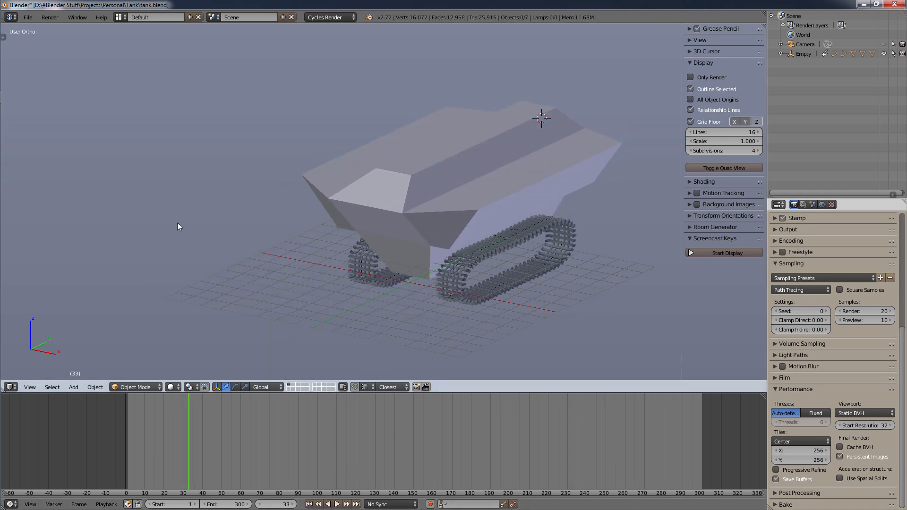
Start a new file by reloading the start-up scene
left_click(29, 18)
left_click(26, 19)
left_click(24, 28)
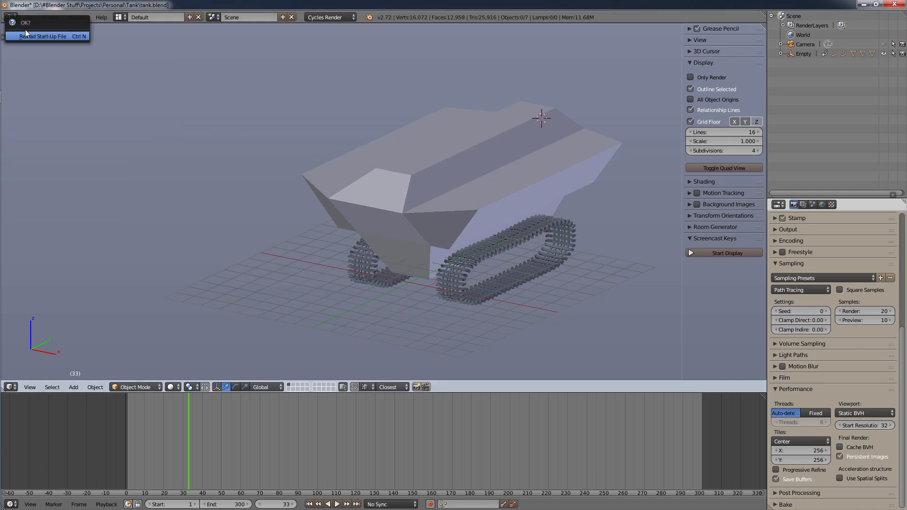
left_click(24, 38)
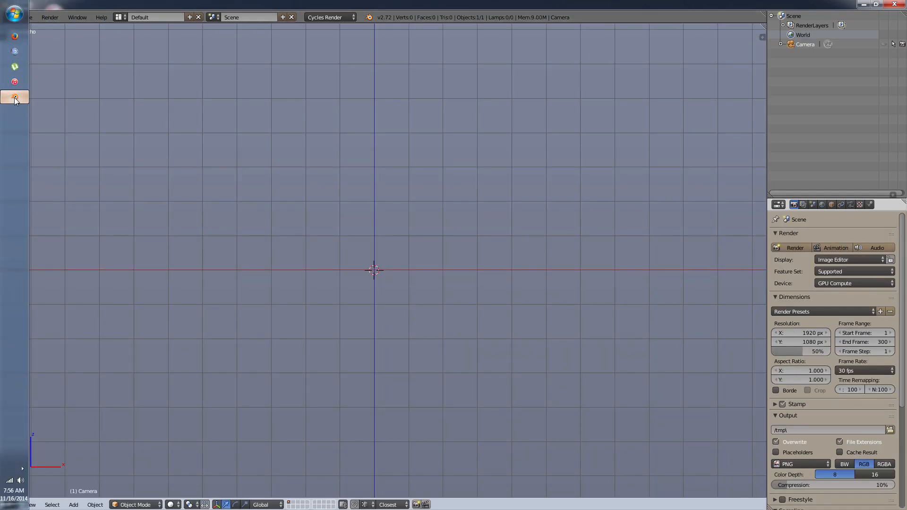
left_click(16, 98)
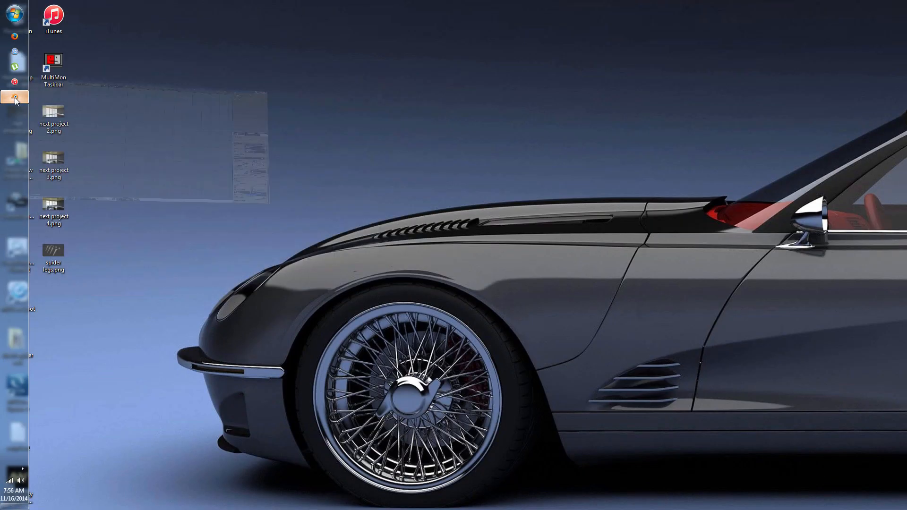
left_click(15, 98)
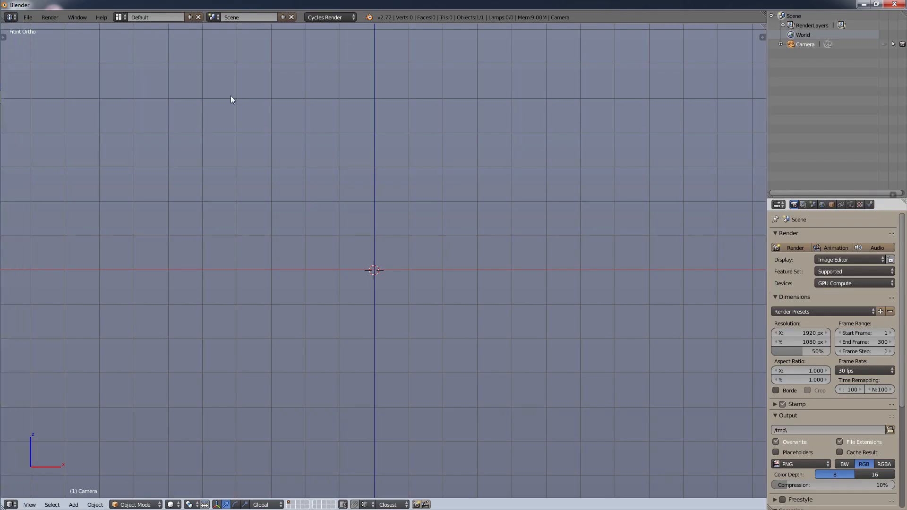
Start the Screencast Keys display in the 3D view
scroll(370, 264, "down", 5)
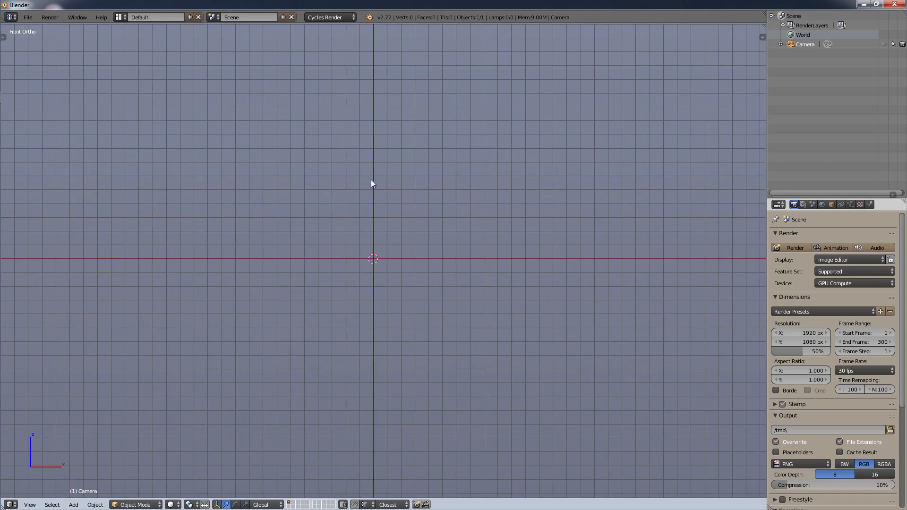
scroll(370, 181, "up", 4)
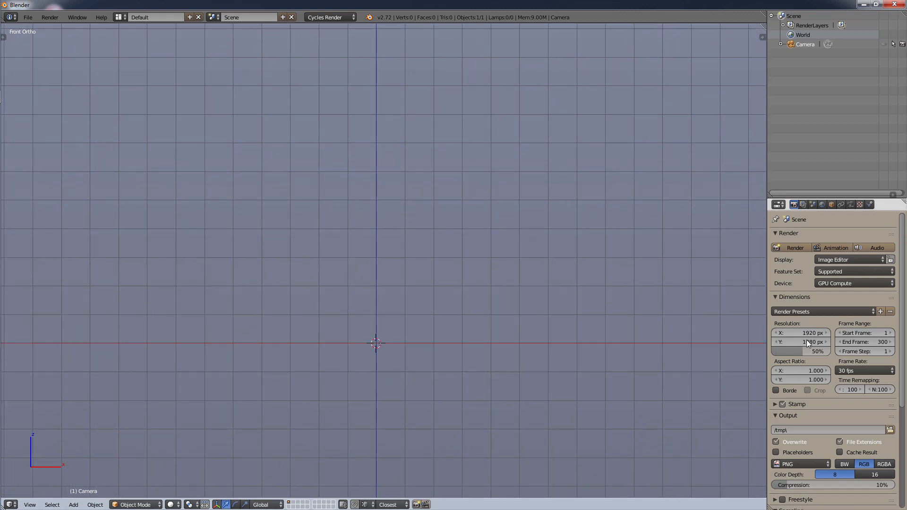
key("n")
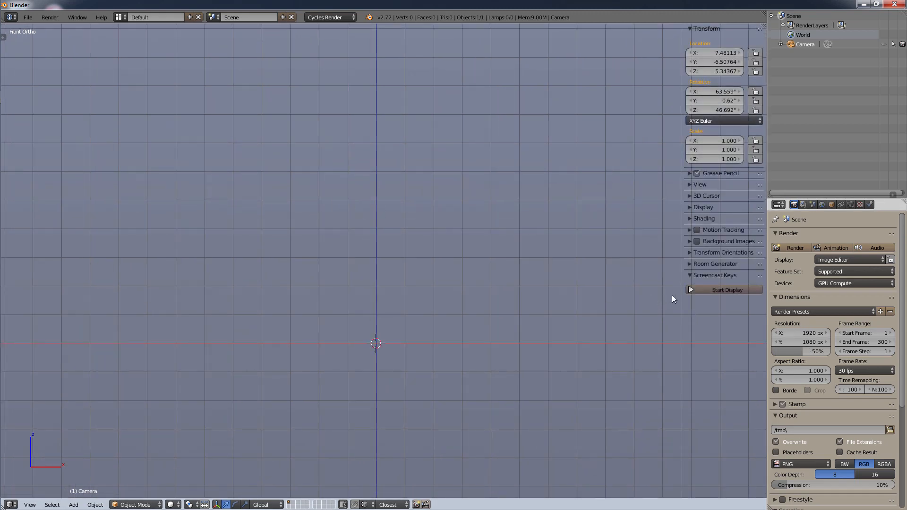
left_click(704, 290)
key("n")
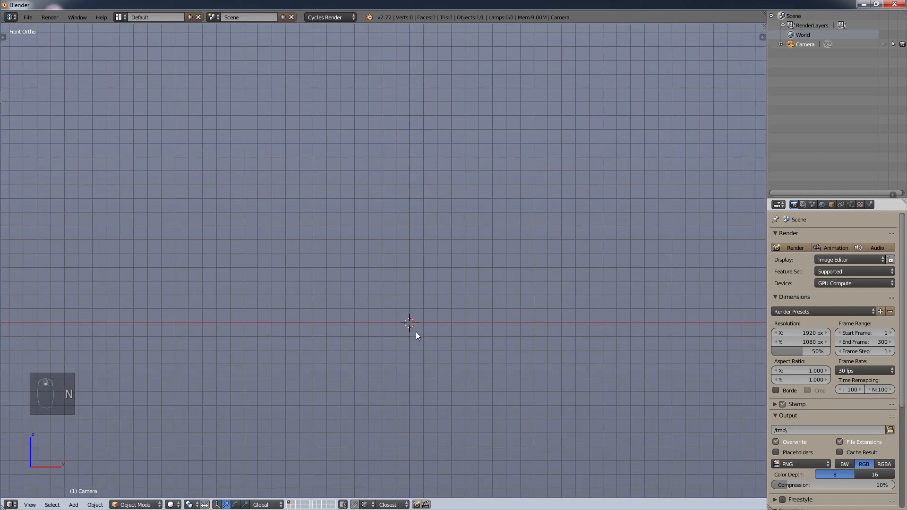
Add a Bezier curve at the scene origin from the front view
scroll(415, 331, "up", 4)
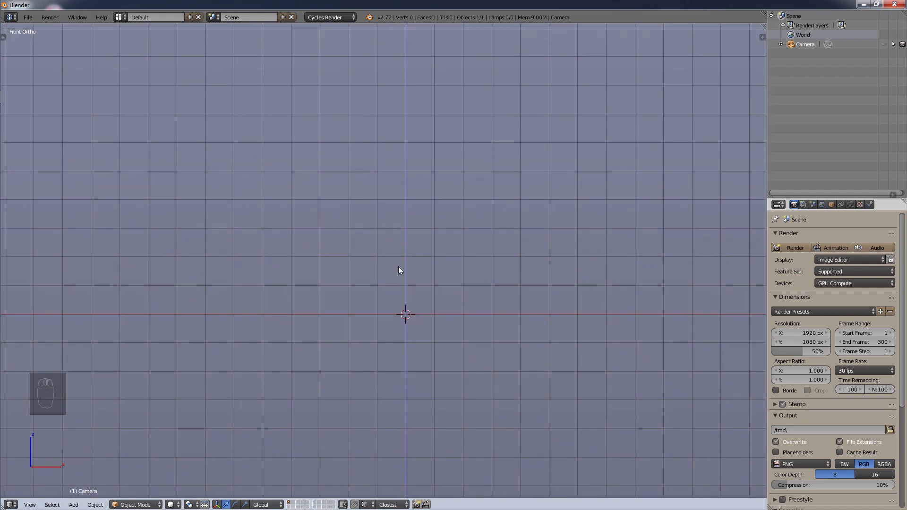
key("KP_3")
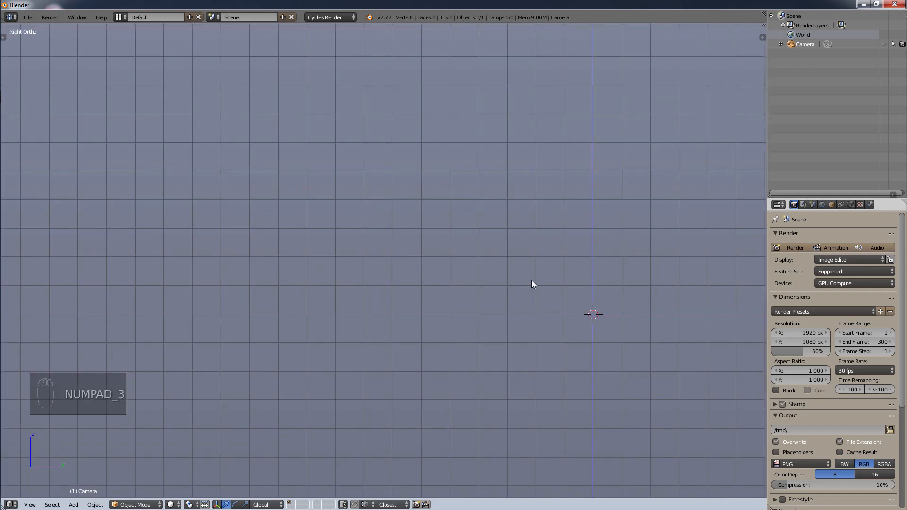
key("KP_1")
scroll(492, 296, "up", 9)
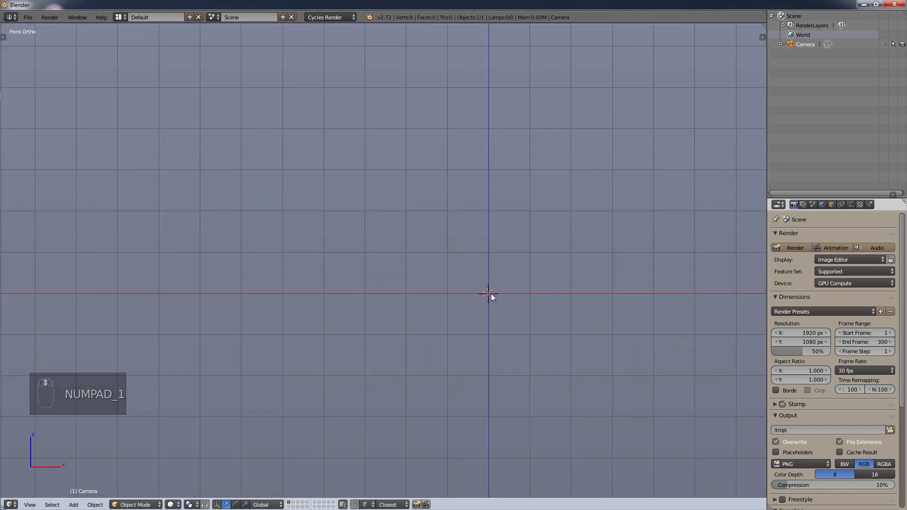
scroll(517, 292, "up", 9)
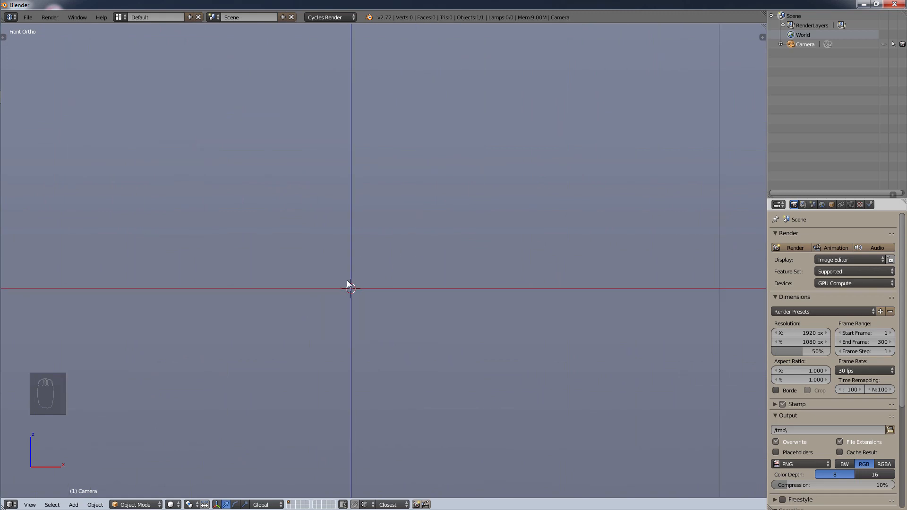
scroll(367, 291, "down", 6)
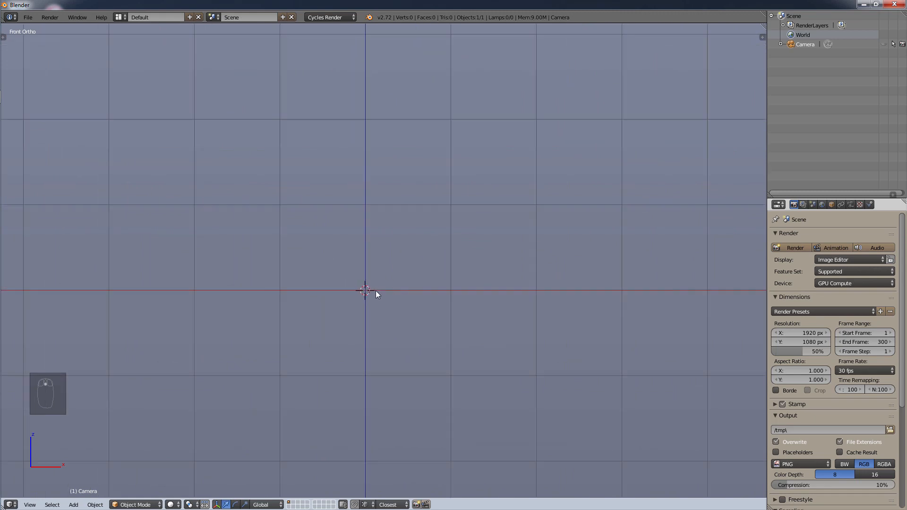
key("shift+a")
mouse_move(376, 290)
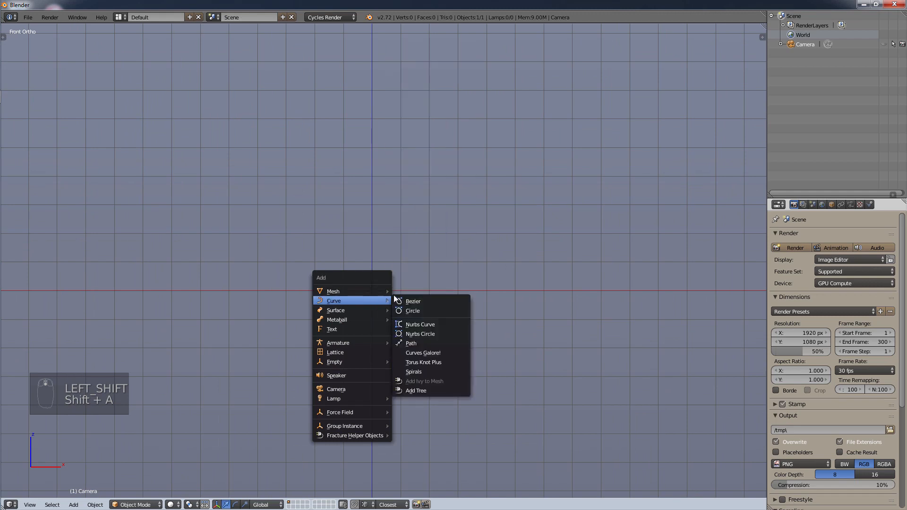
left_click(416, 301)
Add a Bezier circle on the X axis, beyond the Bezier curve's end on the positive side
scroll(366, 281, "up", 8)
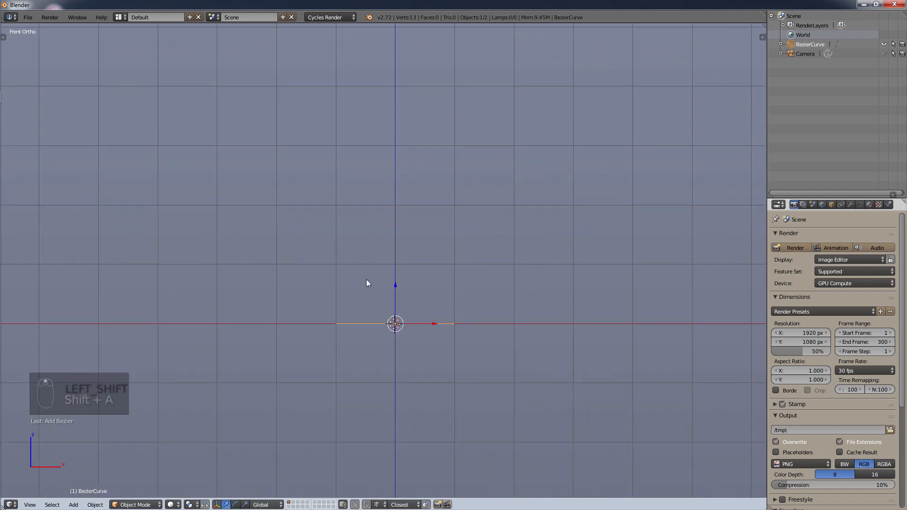
middle_click_drag(455, 300, 460, 244)
scroll(472, 192, "up", 8)
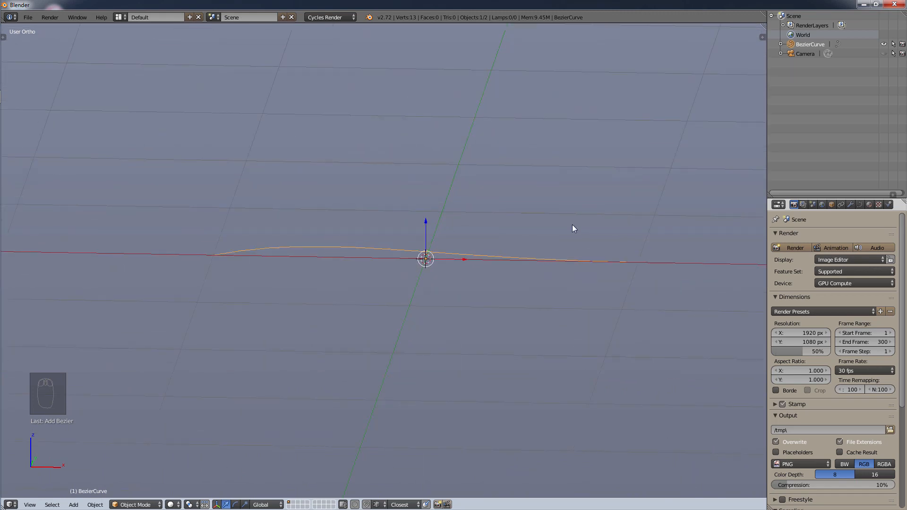
key("KP_1")
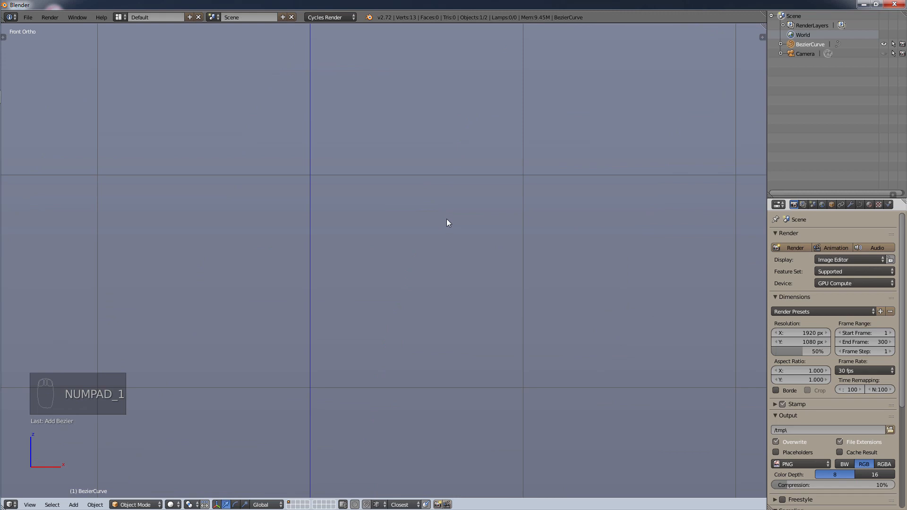
scroll(447, 219, "down", 6)
scroll(481, 390, "up", 4)
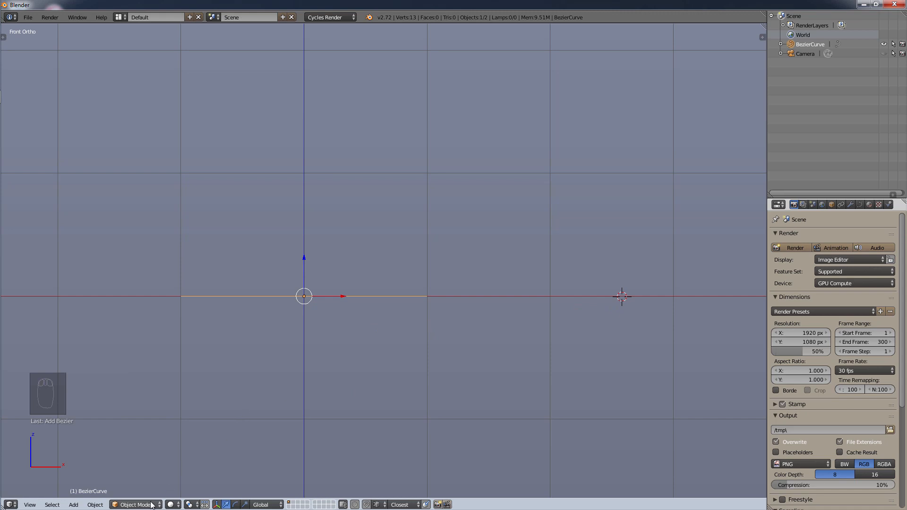
key("shift+a")
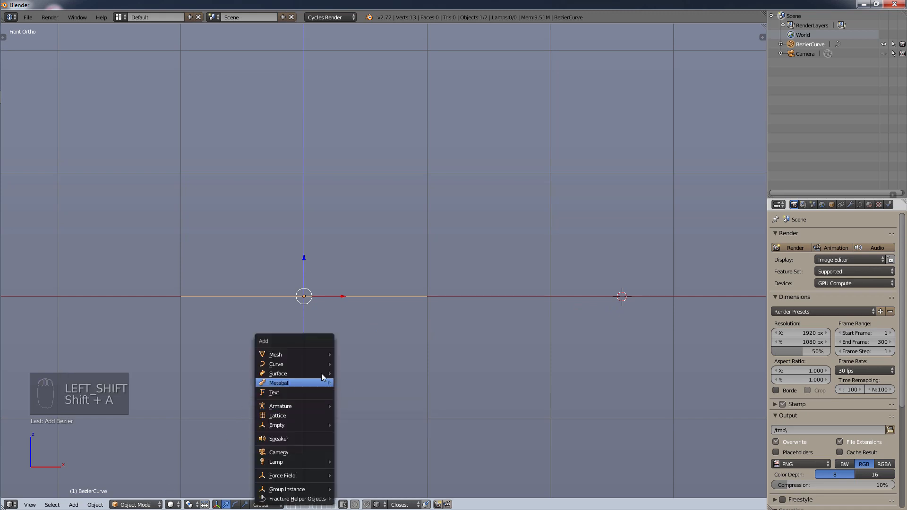
mouse_move(320, 365)
left_click(347, 374)
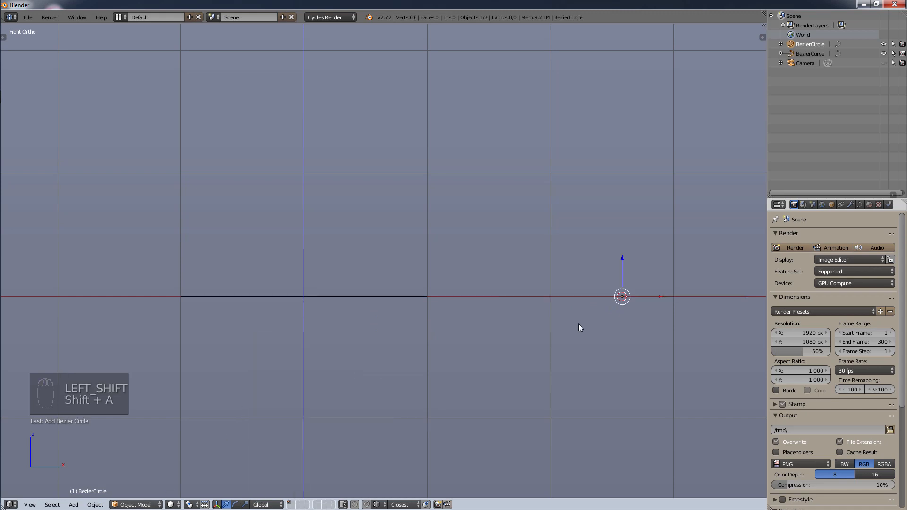
Scale the Bezier circle down in two passes until it is tiny compared with the Bezier curve
middle_click_drag(645, 267, 631, 423)
key("s")
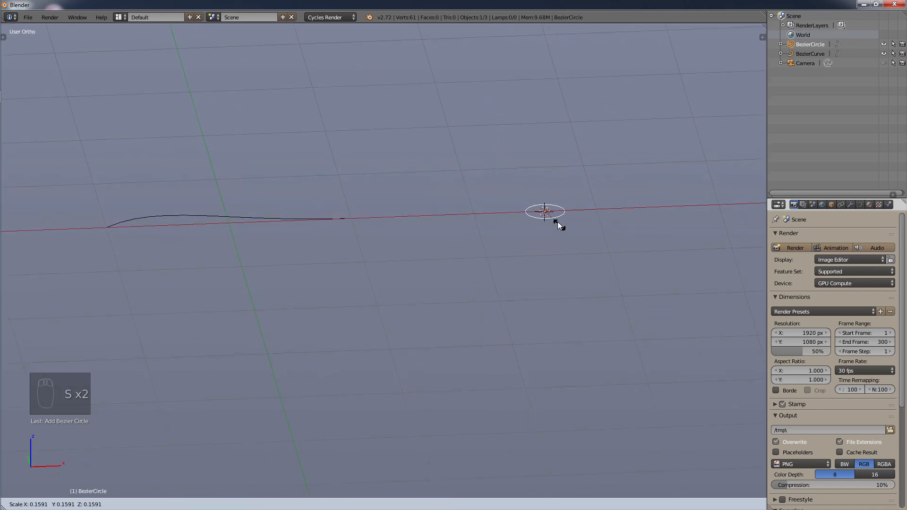
left_click(560, 215)
scroll(562, 202, "up", 6)
scroll(563, 204, "up", 3)
key("s")
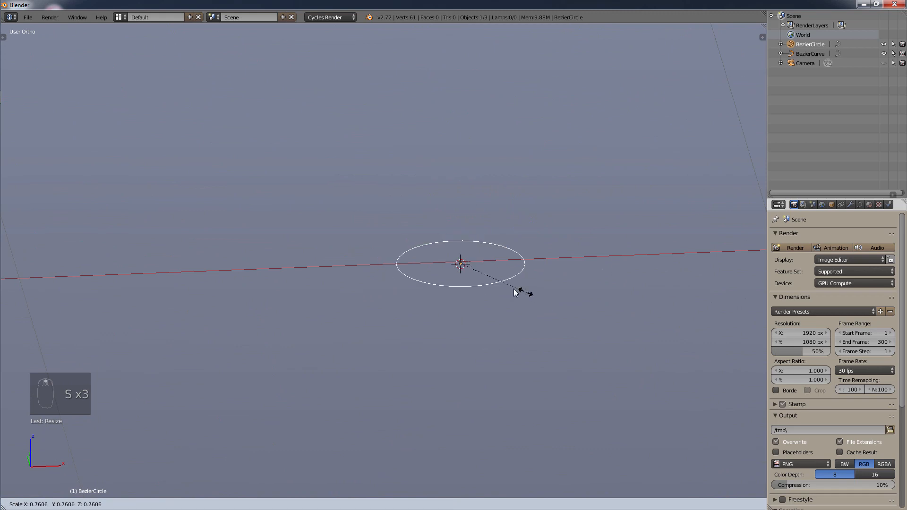
left_click(475, 272)
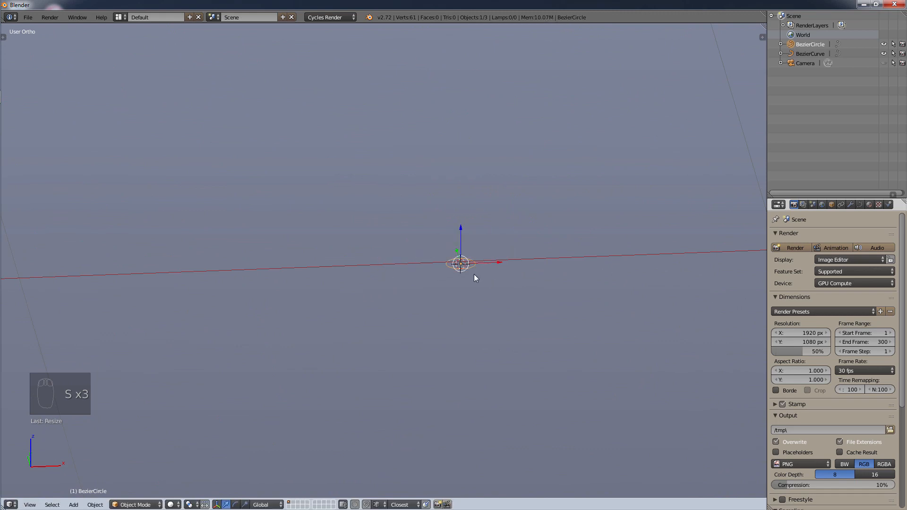
Select the Bezier curve at the origin and rename it Treads
scroll(367, 255, "down", 3)
scroll(338, 265, "down", 7)
middle_click_drag(330, 285, 410, 300, "shift")
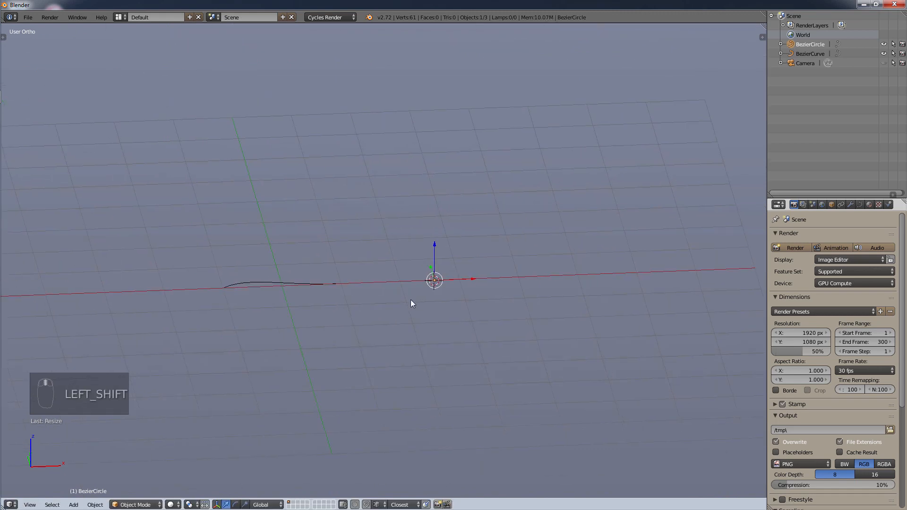
scroll(324, 283, "up", 5)
scroll(302, 289, "up", 1)
middle_click_drag(252, 287, 369, 293, "shift")
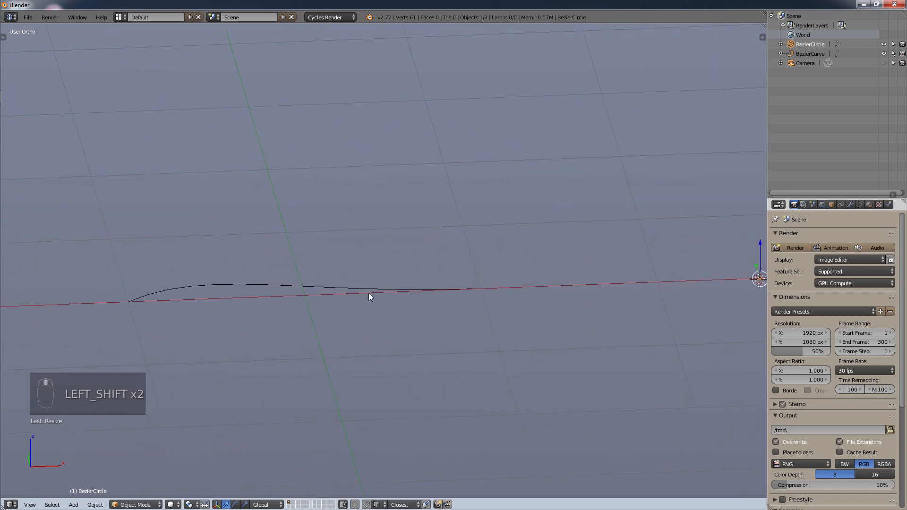
scroll(339, 293, "up", 5)
scroll(329, 294, "down", 3)
scroll(329, 297, "down", 4)
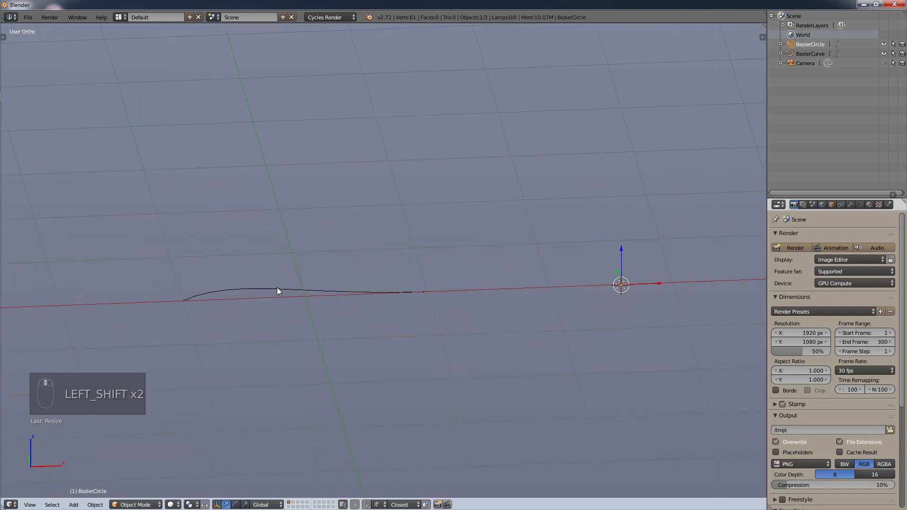
right_click(277, 288)
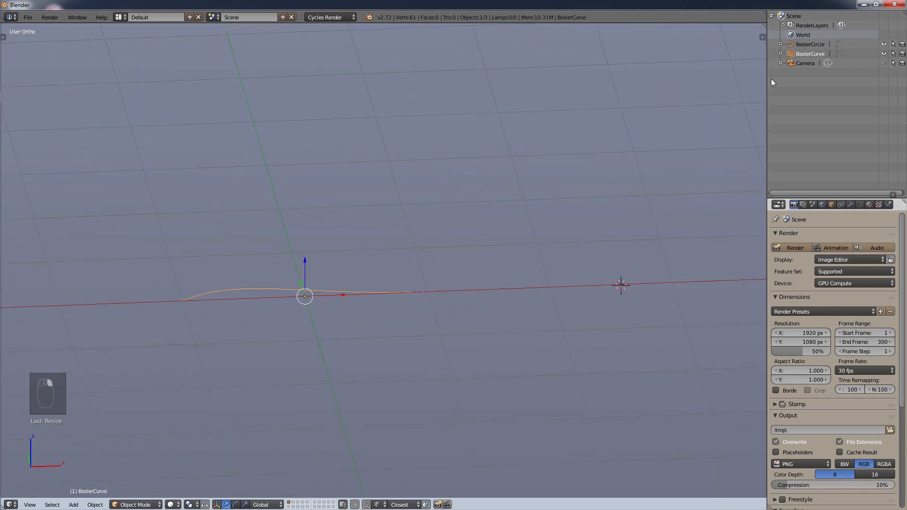
double_click(807, 56)
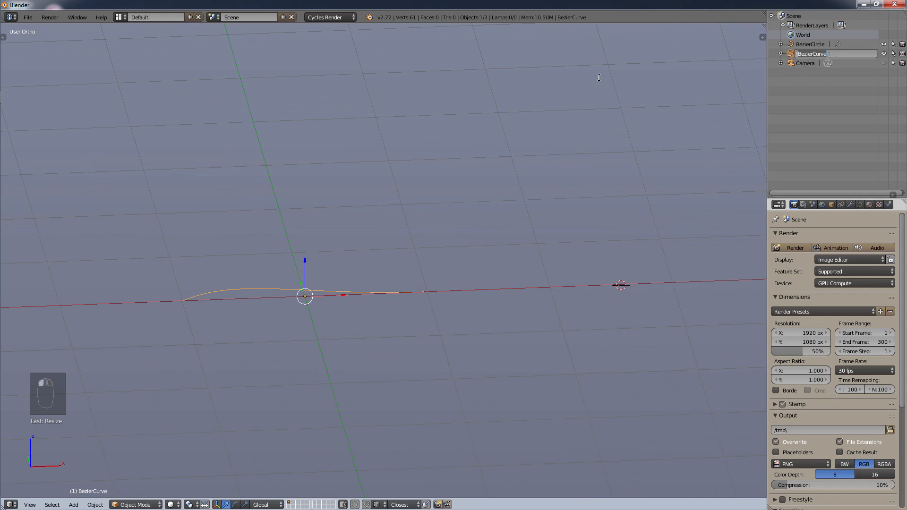
type("Treads")
key("Return")
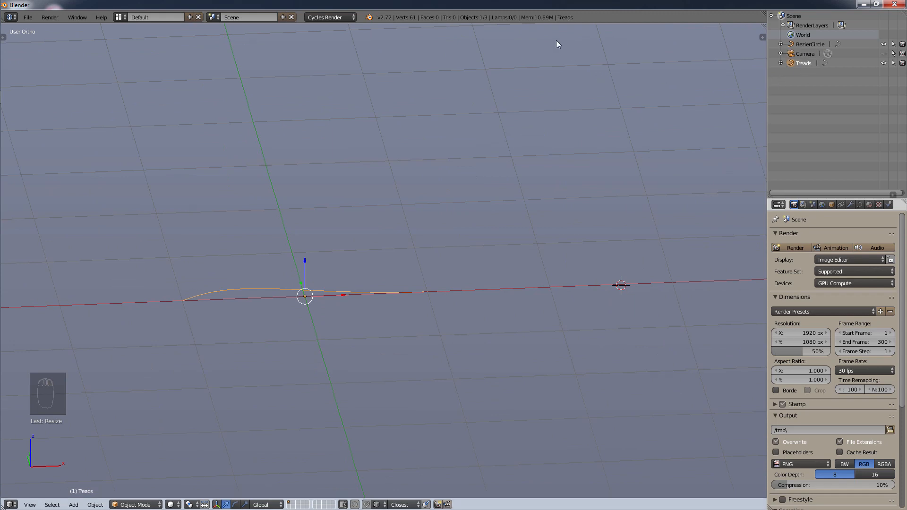
Change the name of the Treads curve to TreadCurve
double_click(804, 64)
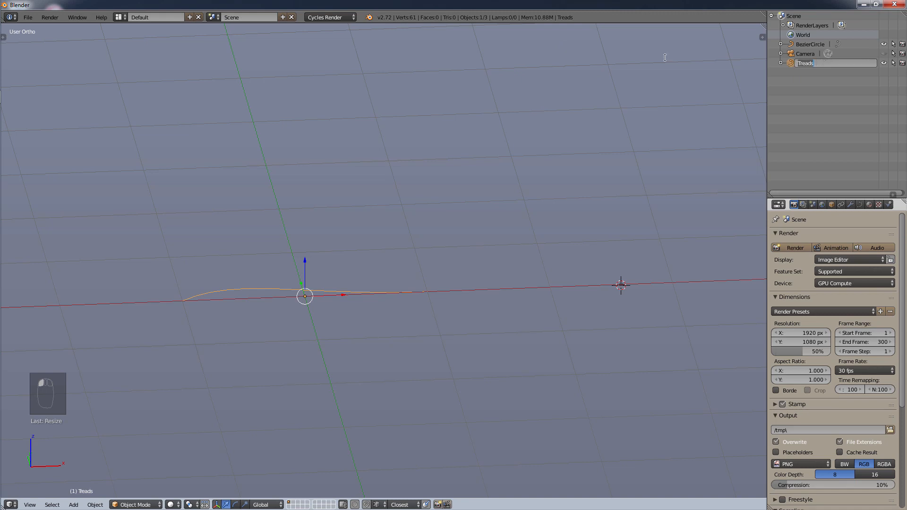
type("TreadCurve")
key("Return")
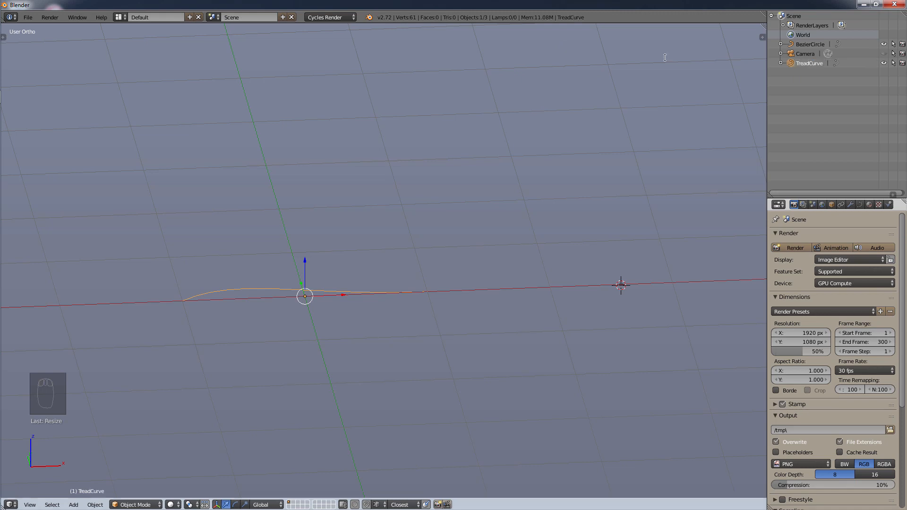
Set BezierCircle as the bevel object in TreadCurve's curve geometry settings
left_click(861, 204)
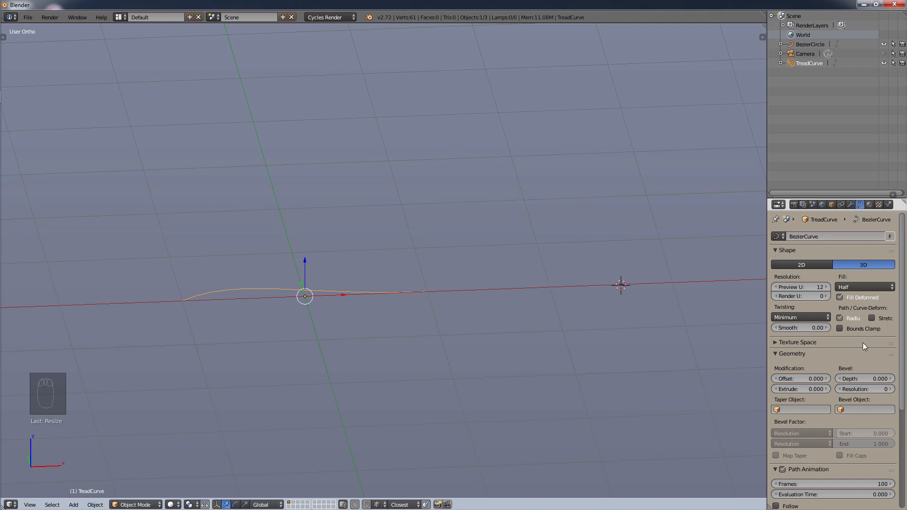
scroll(861, 339, "down", 4)
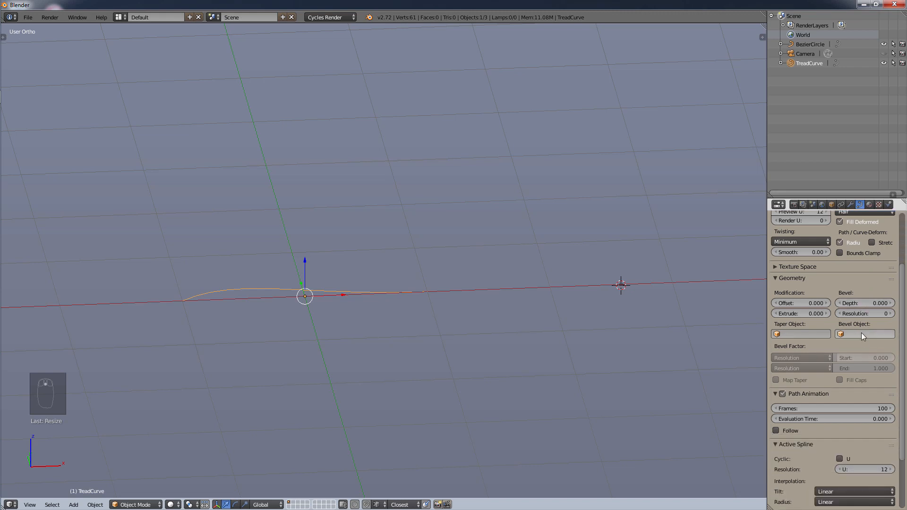
left_click(861, 334)
left_click(853, 348)
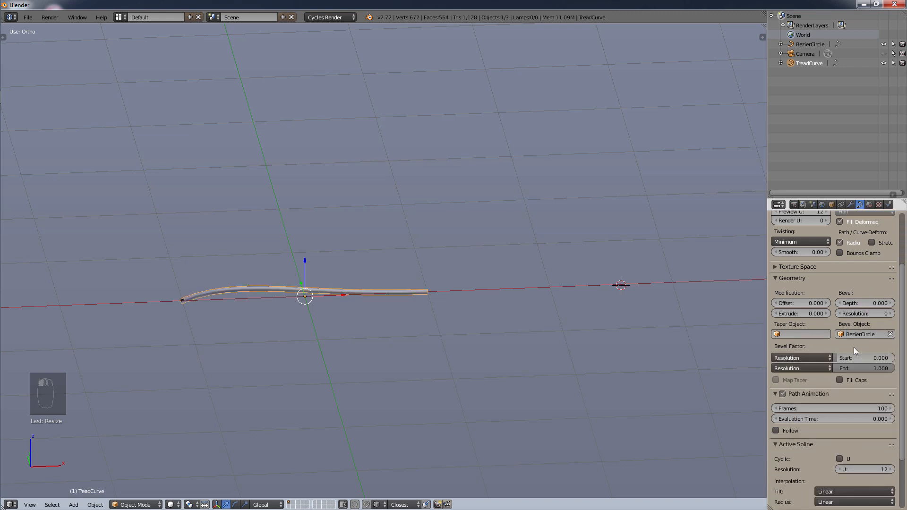
scroll(300, 305, "up", 5)
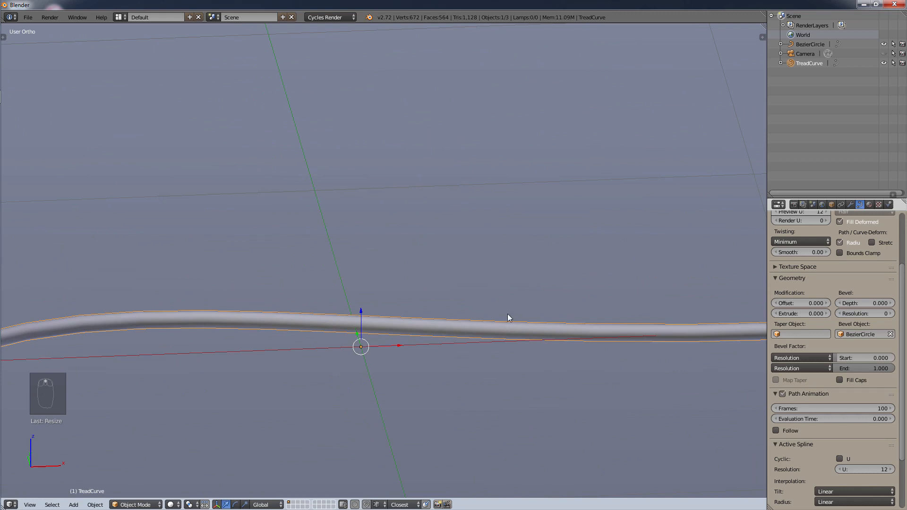
scroll(507, 318, "down", 4)
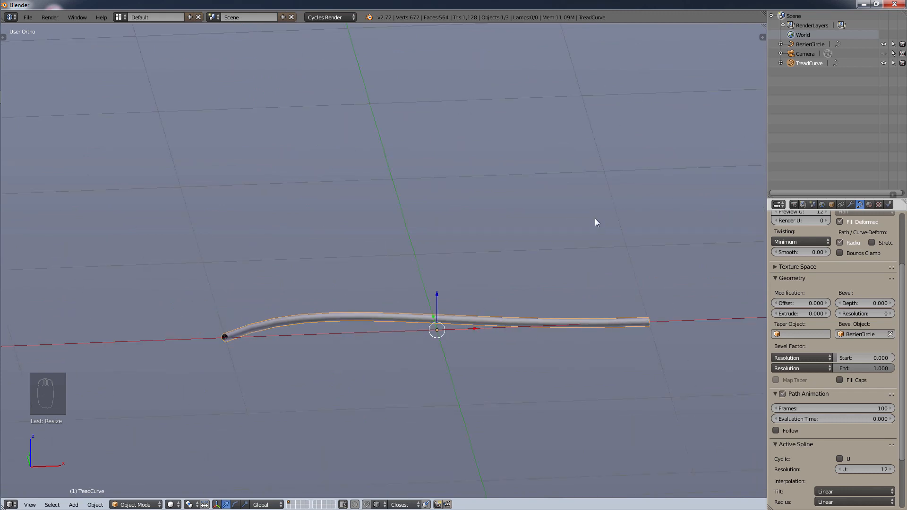
Select the BezierCircle and scale it down to about 0.011 to make the TreadCurve's tube thinner
scroll(615, 260, "down", 6)
middle_click_drag(617, 291, 535, 298, "shift")
scroll(630, 288, "up", 1)
scroll(630, 288, "up", 3)
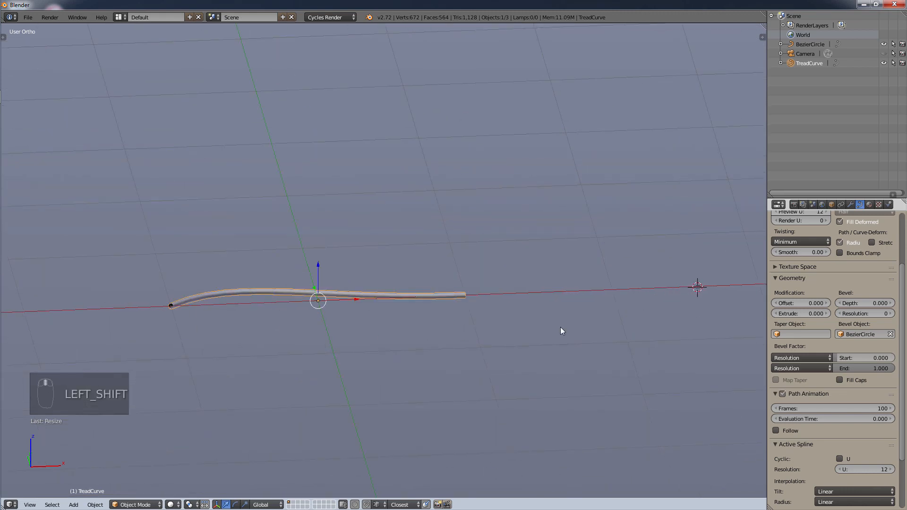
right_click(696, 287)
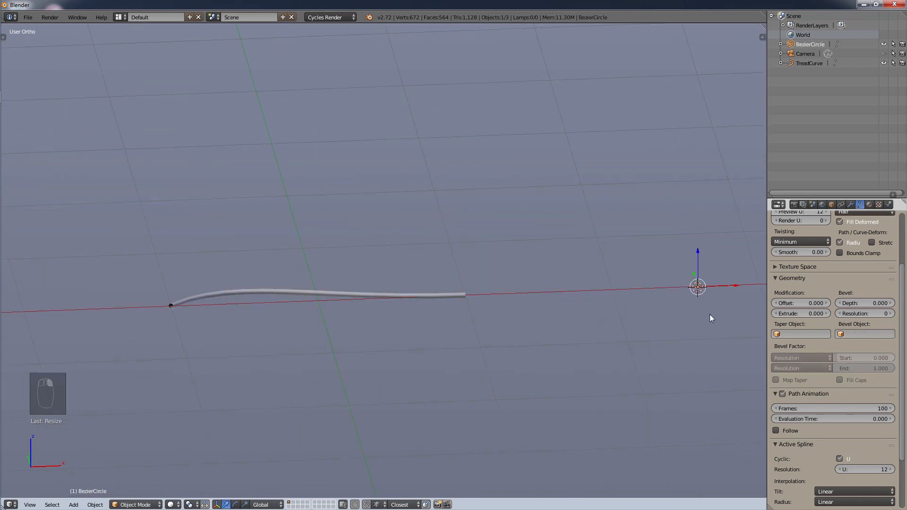
key("s")
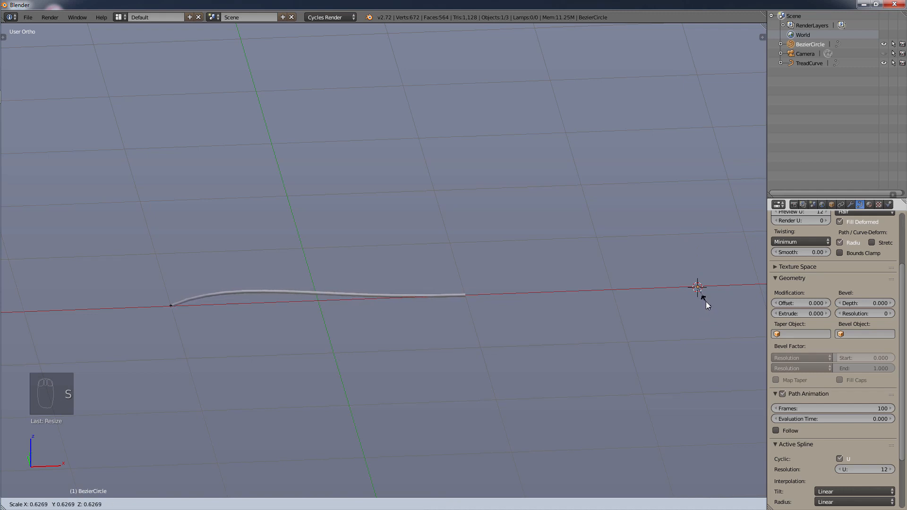
left_click(707, 302)
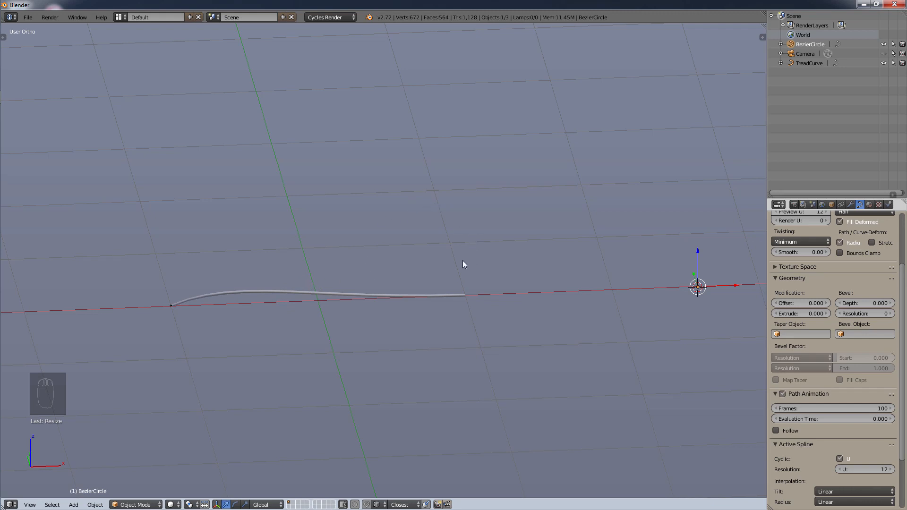
Put TreadCurve in Edit Mode and turn off the display of its curve normals
key("n")
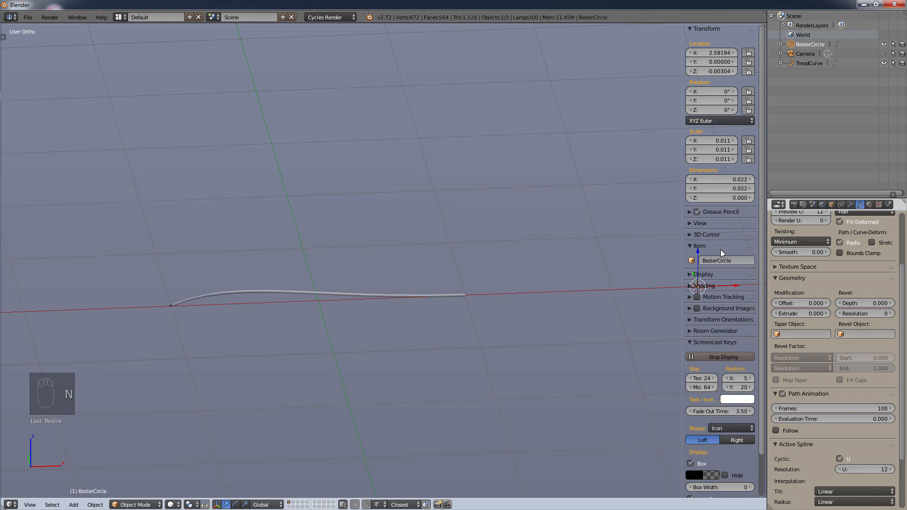
right_click(285, 291)
left_click(135, 505)
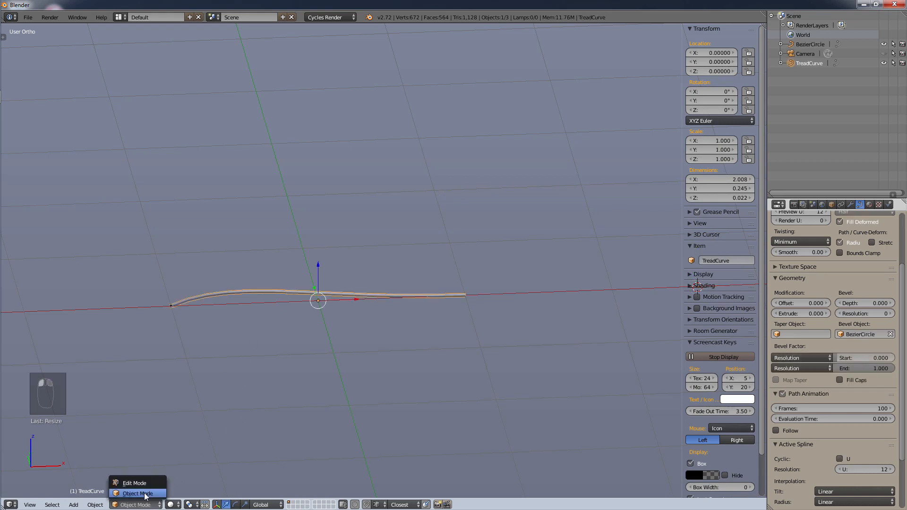
left_click(146, 481)
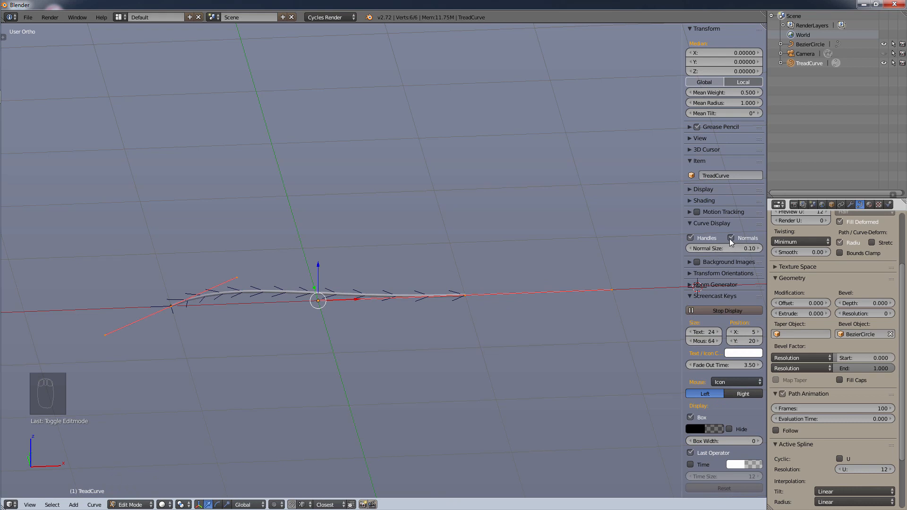
left_click(730, 238)
In top view, delete the TreadCurve control point at X -1 as vertices
right_click(467, 297)
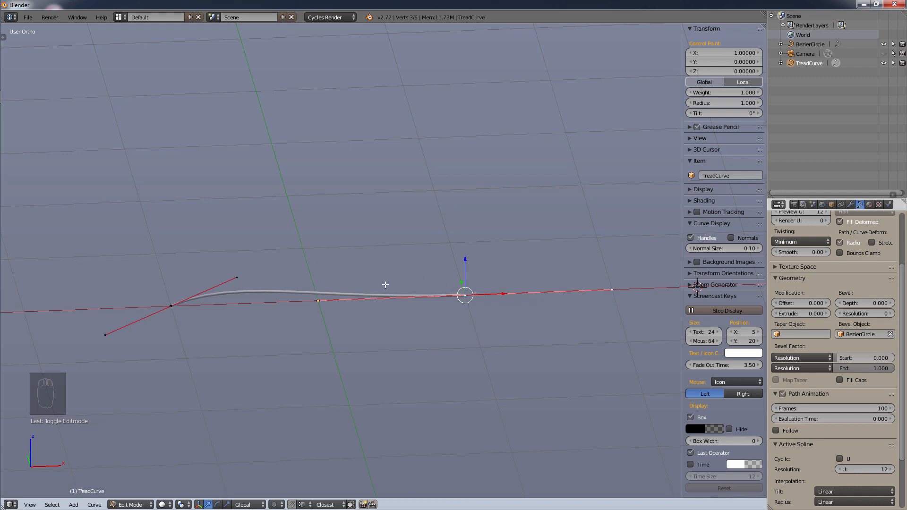
key("KP_1")
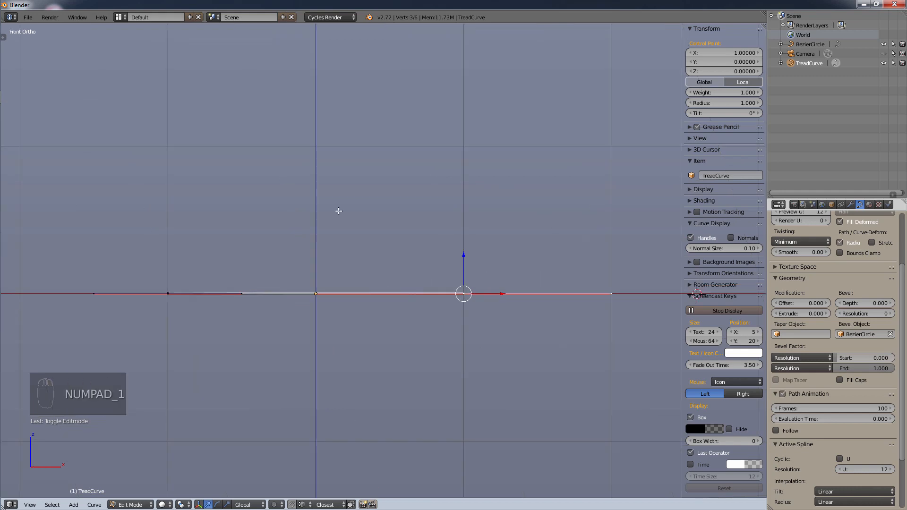
middle_click_drag(379, 247, 371, 372)
key("KP_7")
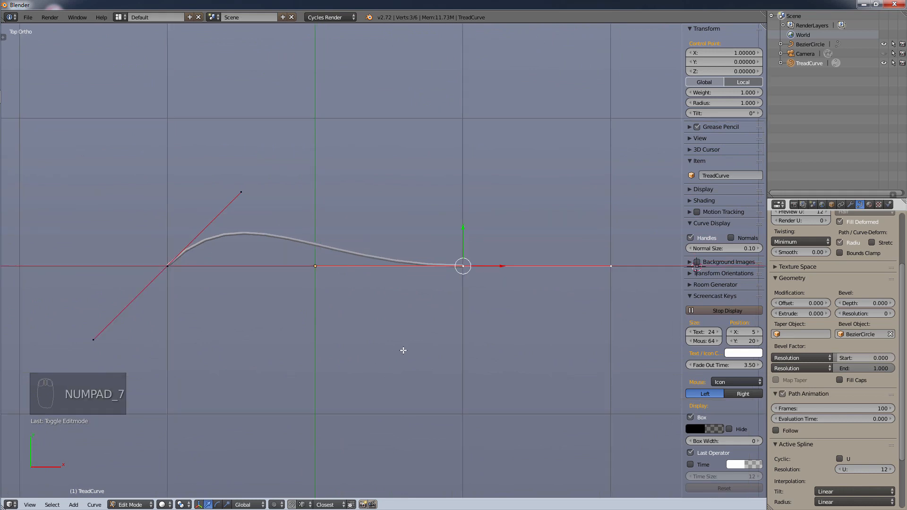
key("KP_1")
key("KP_7")
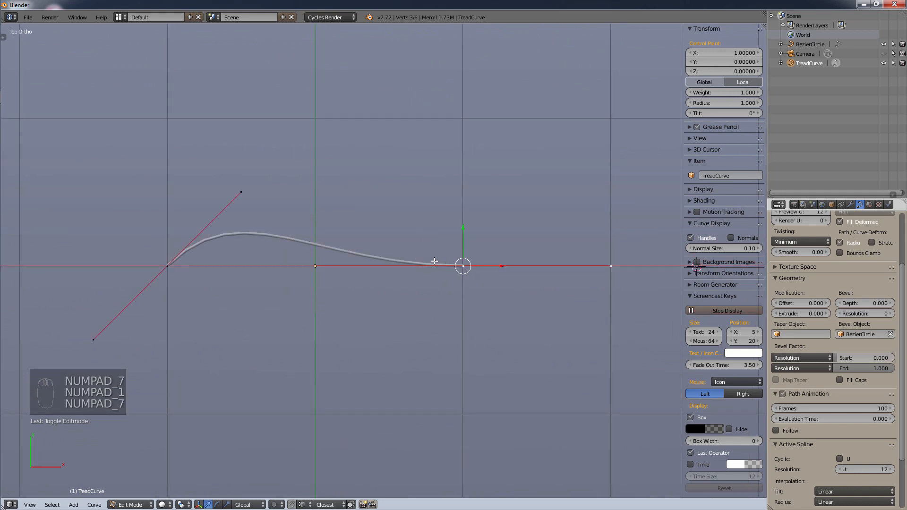
right_click(170, 264)
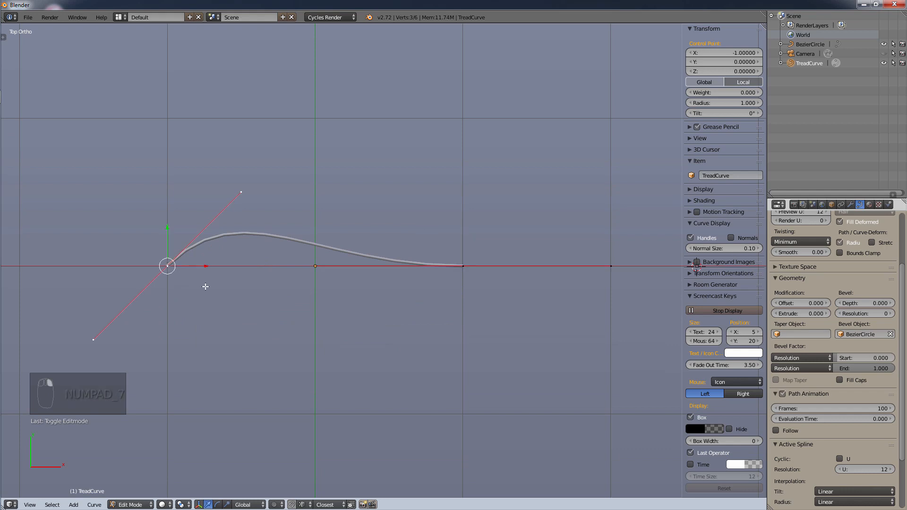
key("x")
left_click(202, 300)
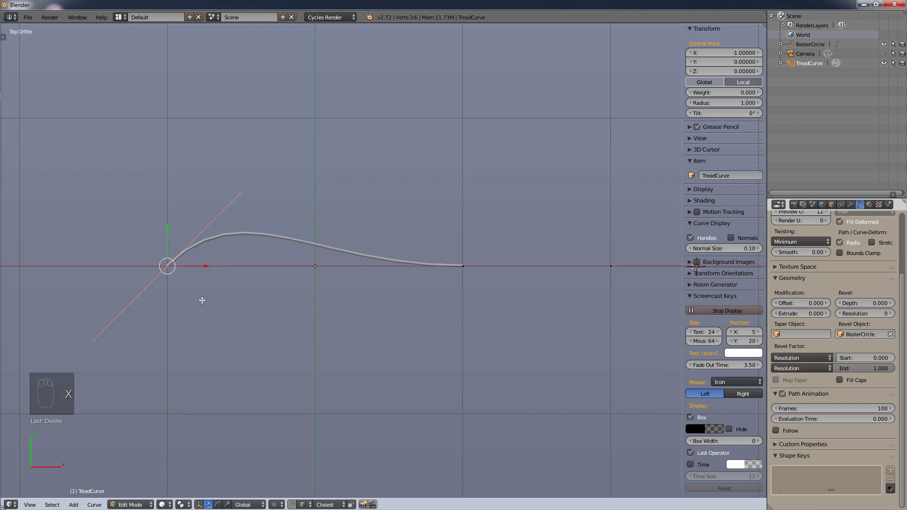
key("x")
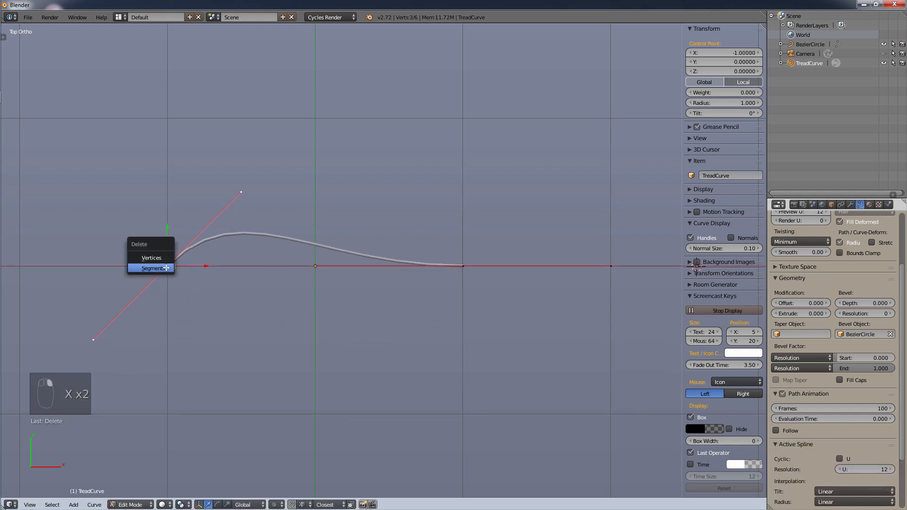
left_click(169, 259)
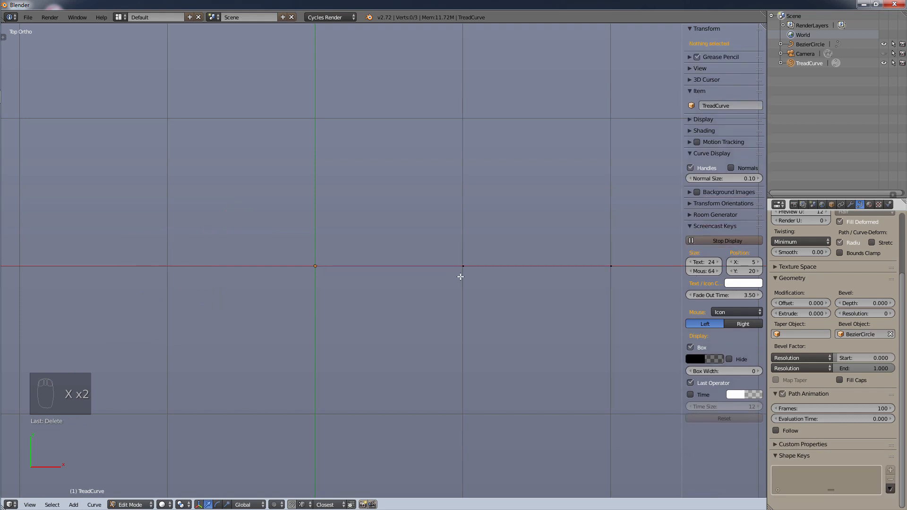
In front view, scale the remaining control point's handles down to about a tenth of their length
middle_click_drag(460, 278, 449, 239)
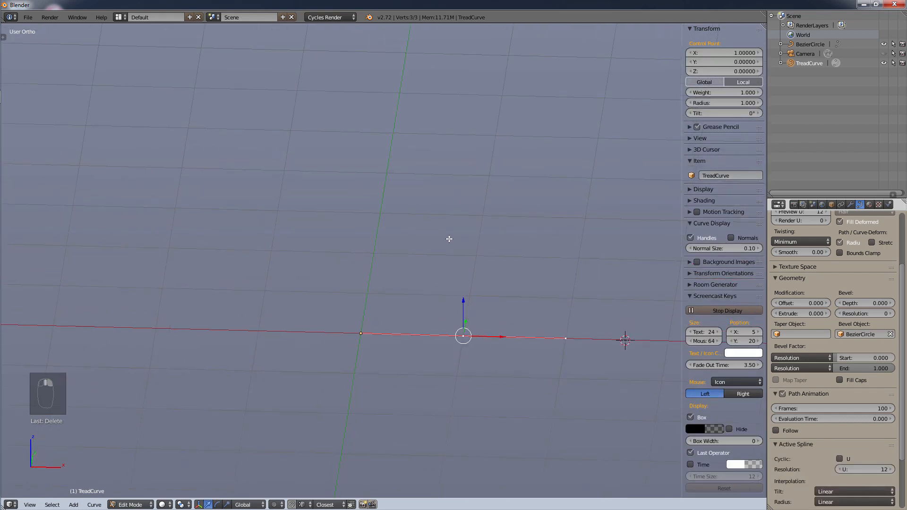
key("KP_1")
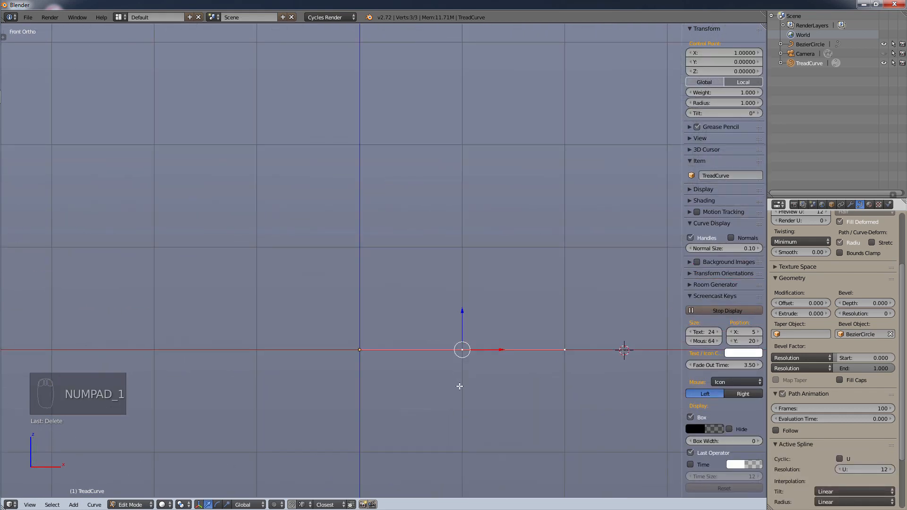
scroll(460, 386, "up", 6)
scroll(508, 321, "down", 3)
middle_click_drag(560, 334, 468, 327, "shift")
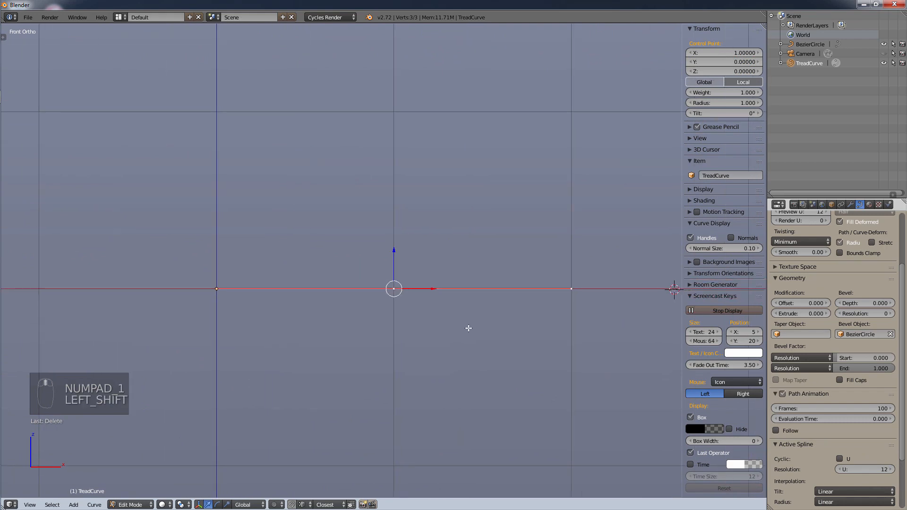
scroll(490, 316, "down", 1)
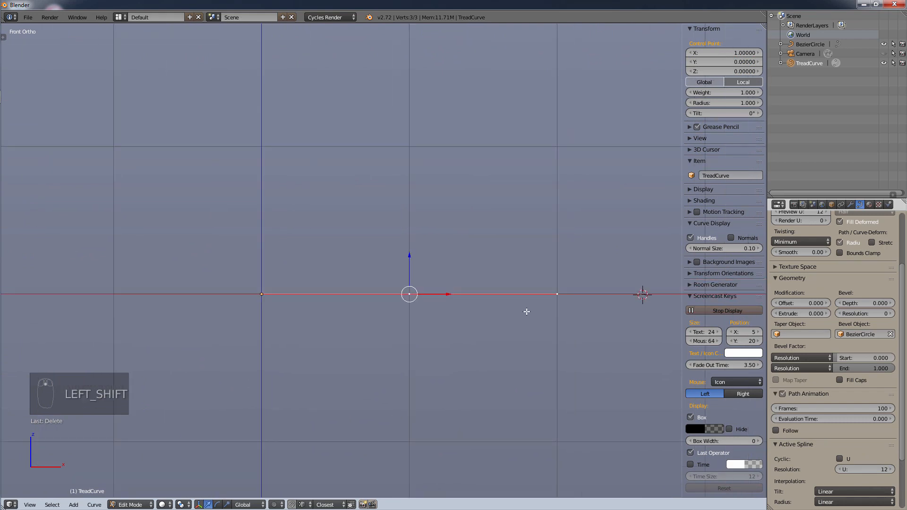
key("s")
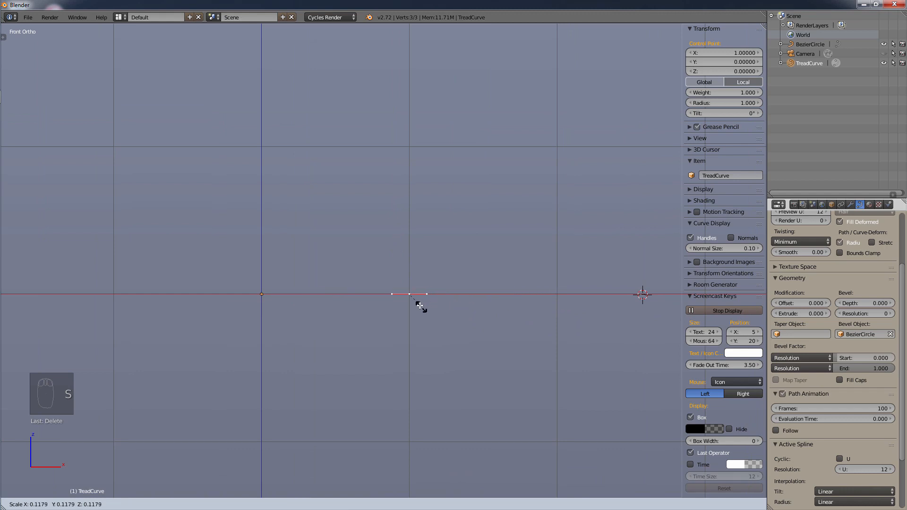
left_click(418, 304)
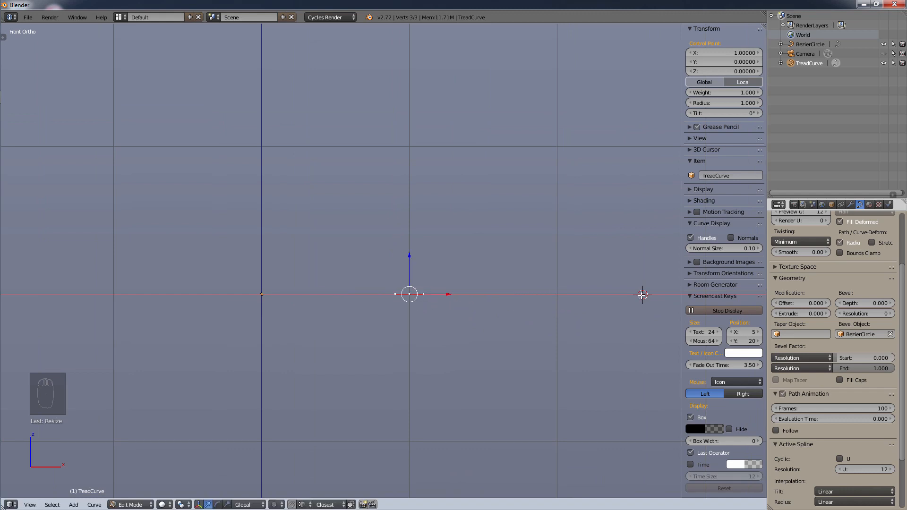
Return to Object Mode and move the BezierCircle to the last layer
right_click(644, 294)
middle_click_drag(622, 327, 536, 352, "shift")
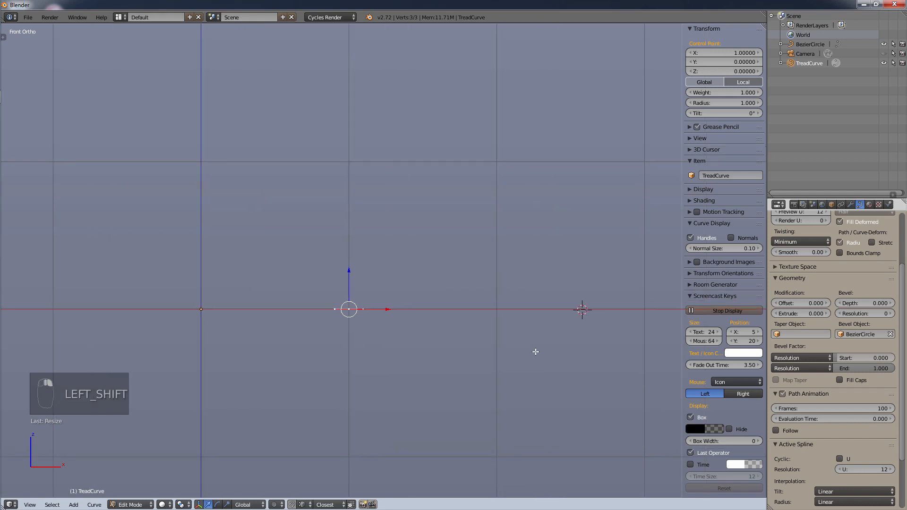
left_click(131, 504)
left_click(128, 492)
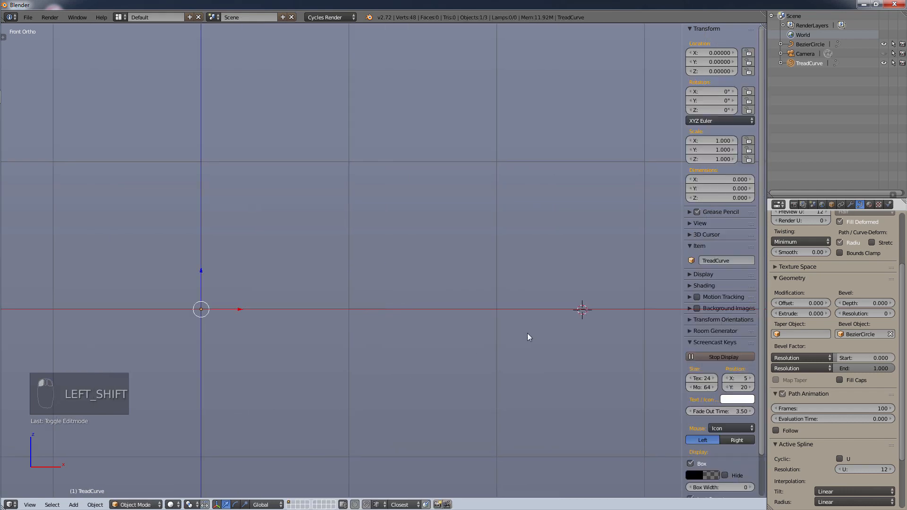
right_click(584, 302)
key("m")
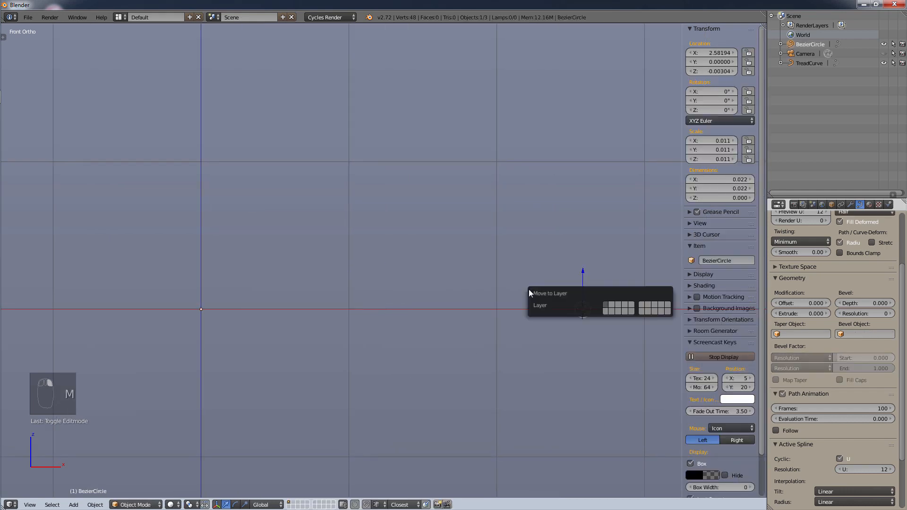
left_click(666, 311)
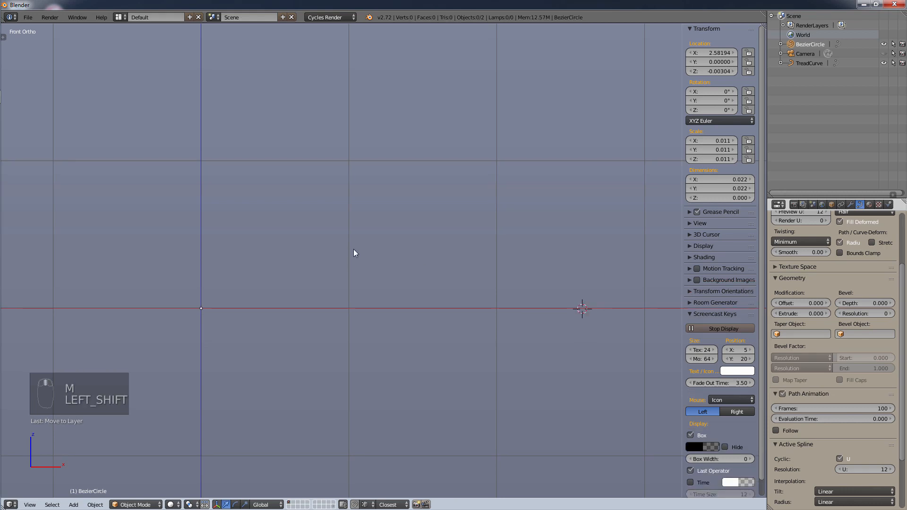
Select TreadCurve at the world origin and put it in Edit Mode
middle_click_drag(354, 249, 481, 267, "shift")
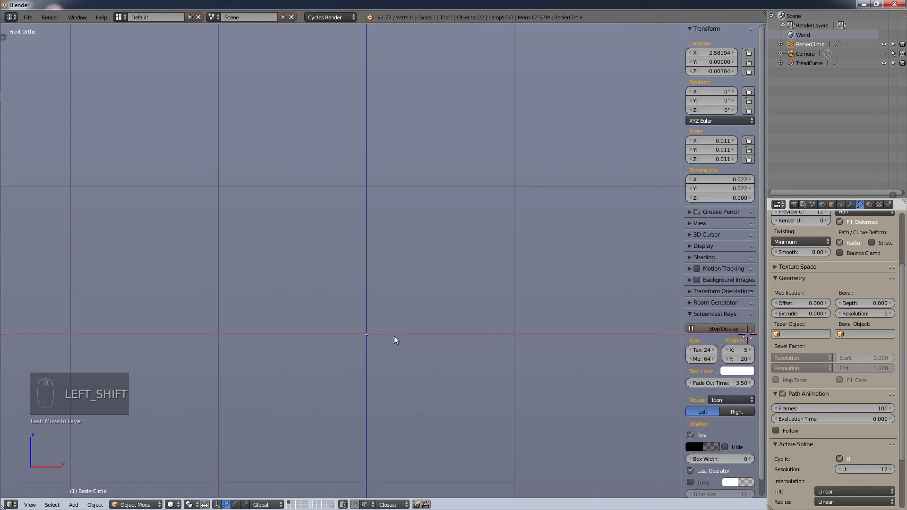
right_click(366, 335)
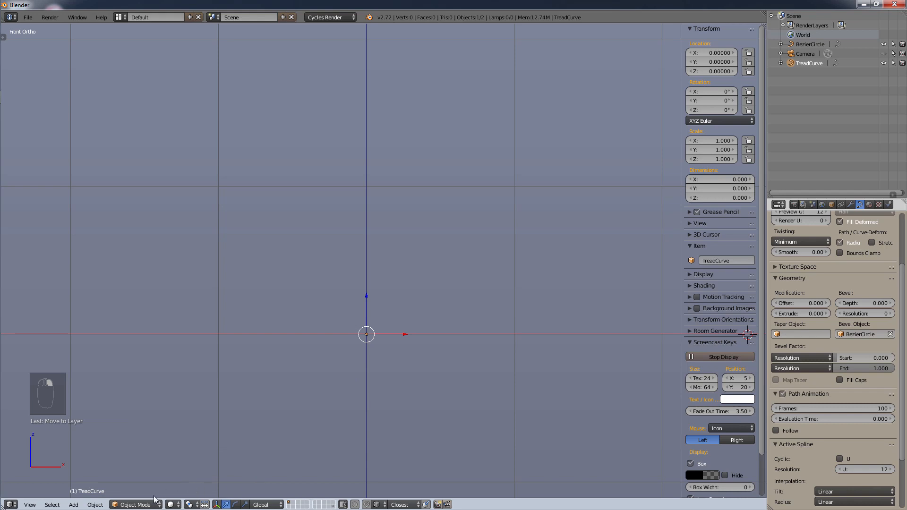
left_click(142, 504)
left_click(141, 483)
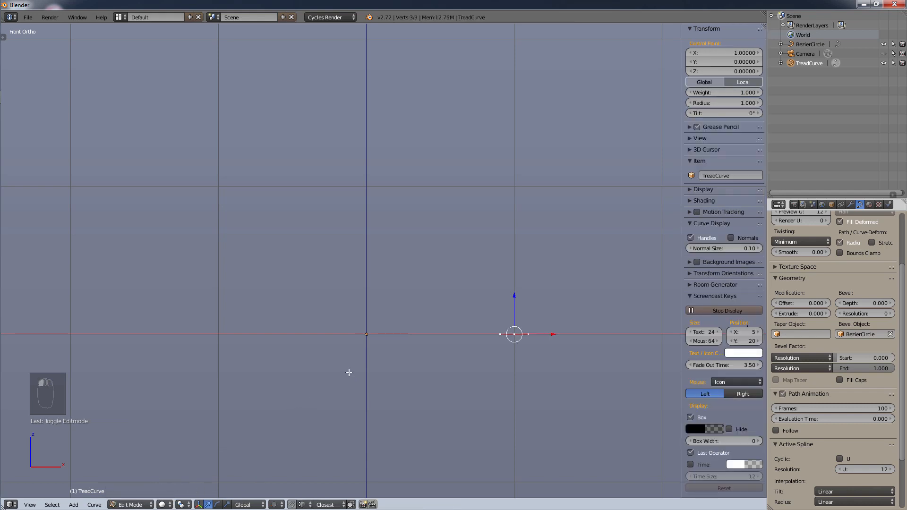
Move TreadCurve's control point along X onto the object origin, at X about 0
scroll(373, 324, "up", 2)
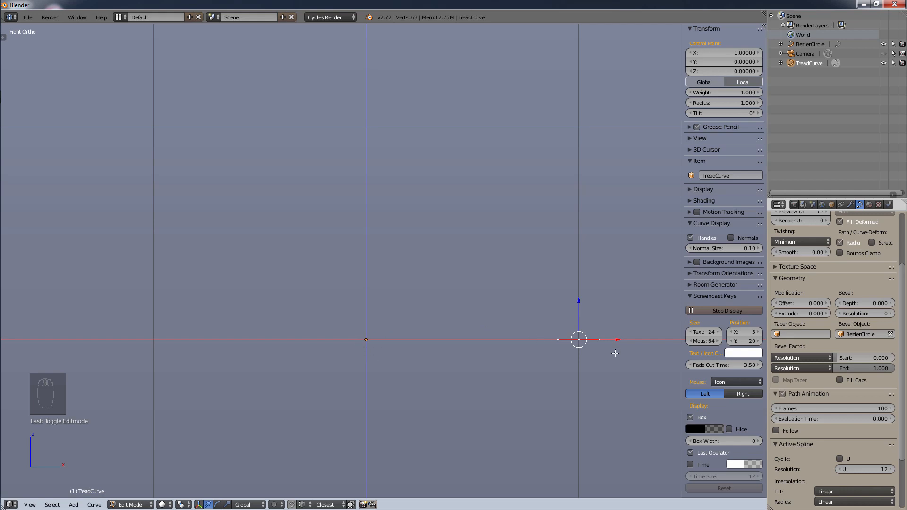
key("g")
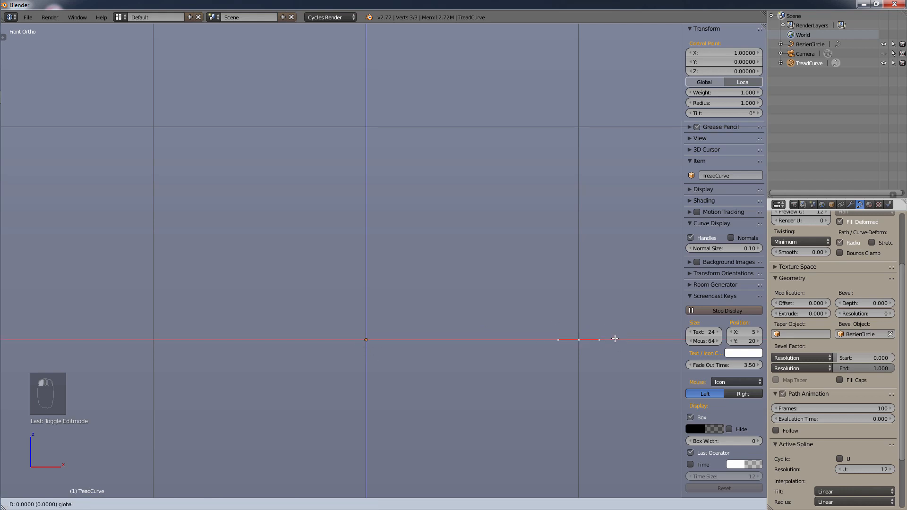
left_click(404, 337)
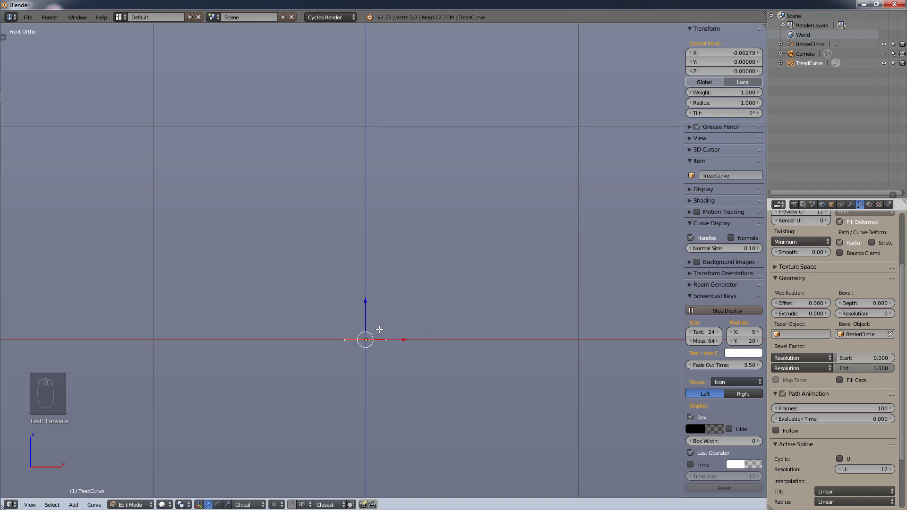
scroll(352, 354, "up", 8)
scroll(334, 343, "down", 8)
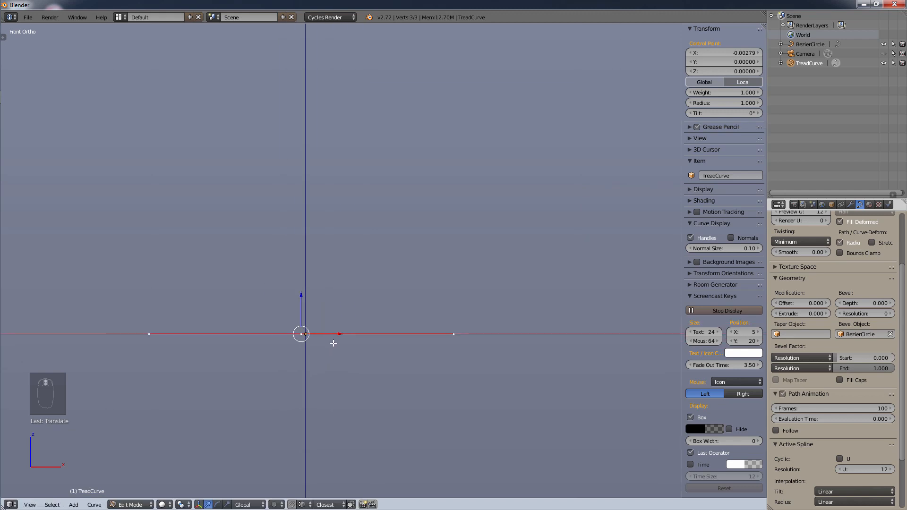
scroll(366, 353, "up", 4)
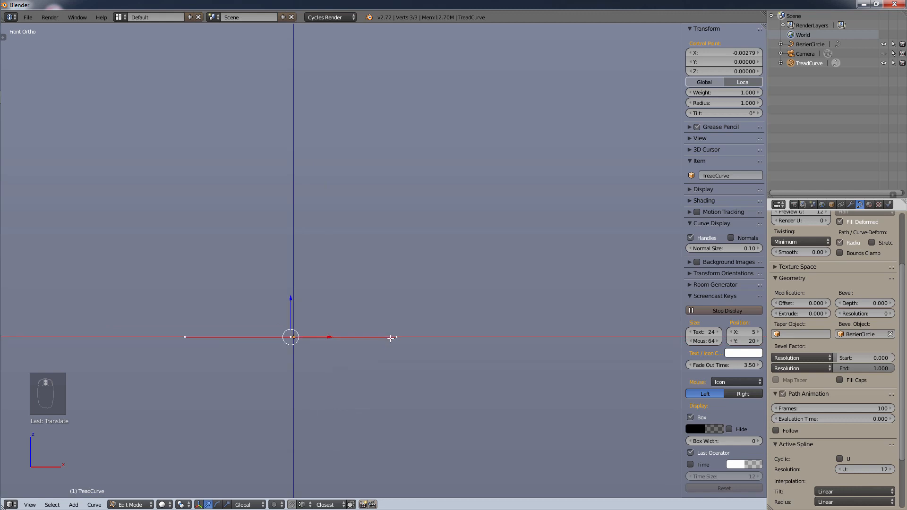
left_click_drag(331, 337, 334, 337)
scroll(328, 307, "down", 6)
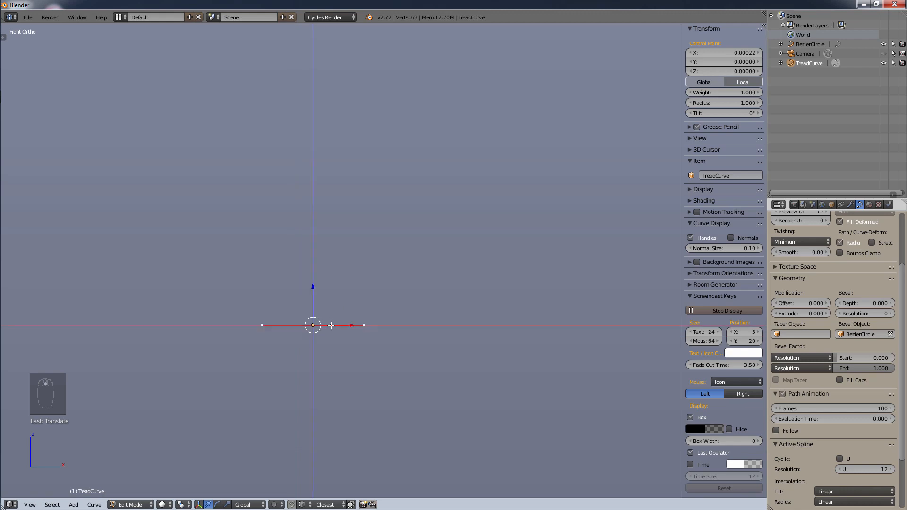
scroll(446, 366, "down", 12)
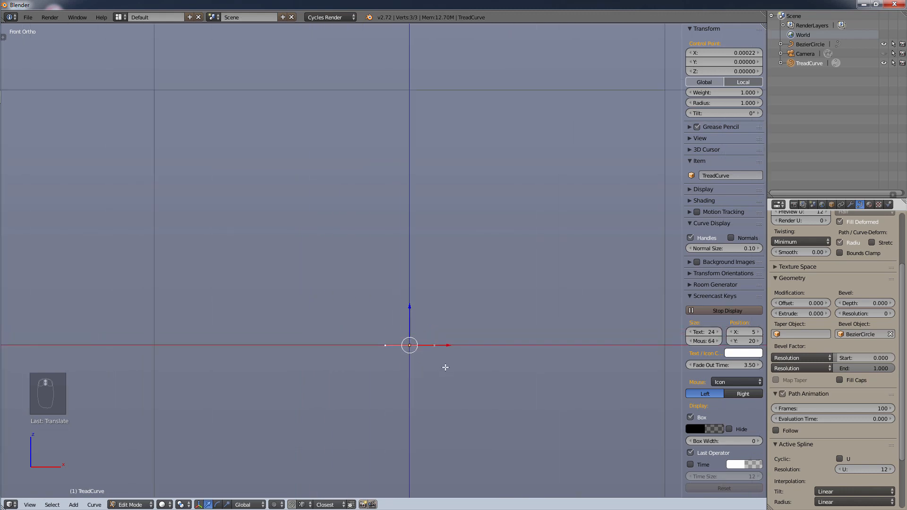
middle_click_drag(506, 375, 429, 267, "shift")
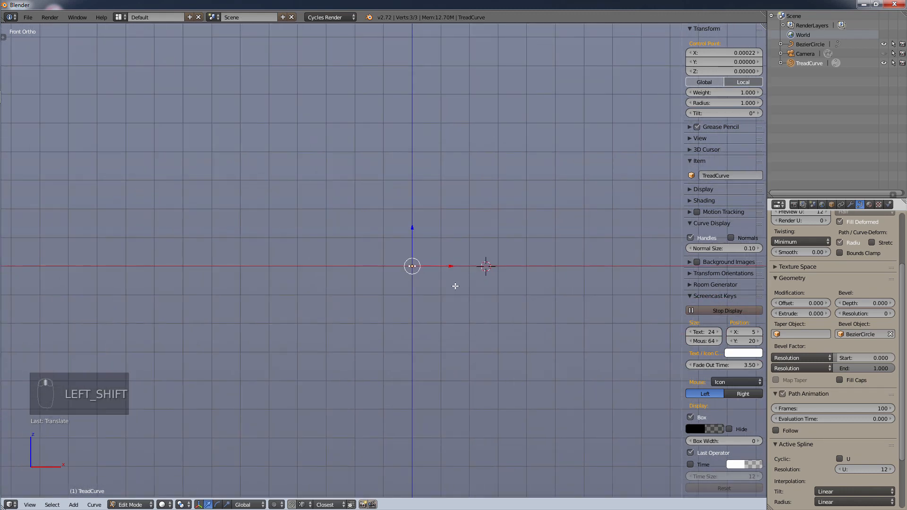
scroll(474, 286, "up", 5)
scroll(362, 268, "up", 4)
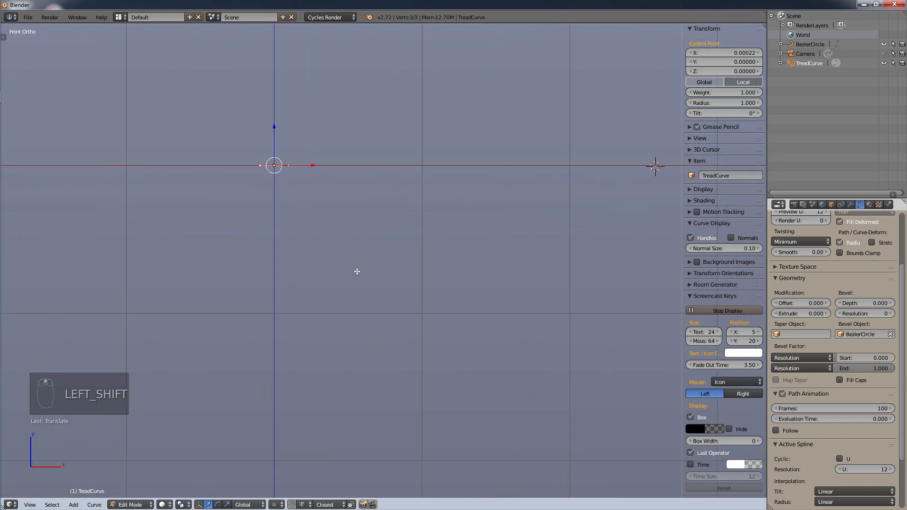
scroll(332, 210, "down", 2)
middle_click_drag(320, 168, 435, 258, "shift")
scroll(464, 310, "down", 3)
scroll(466, 292, "down", 2)
key("shift")
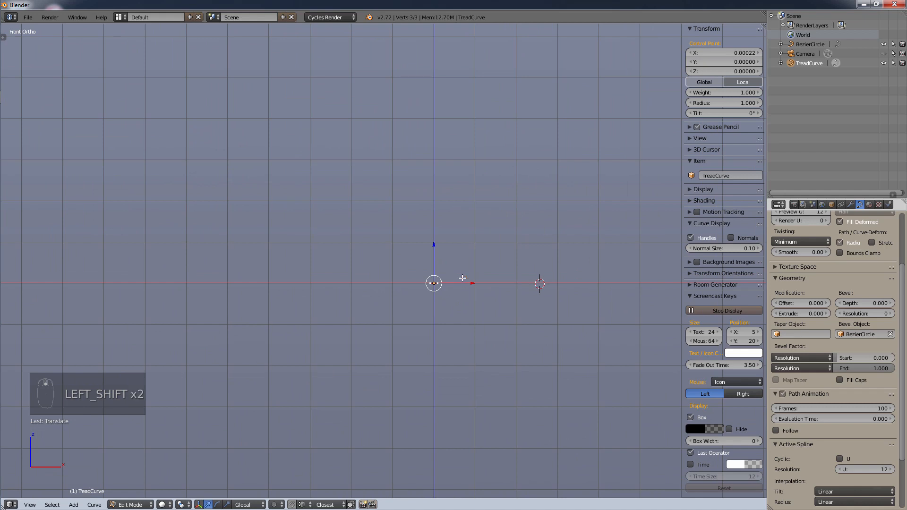
scroll(457, 271, "up", 6)
scroll(400, 307, "up", 4)
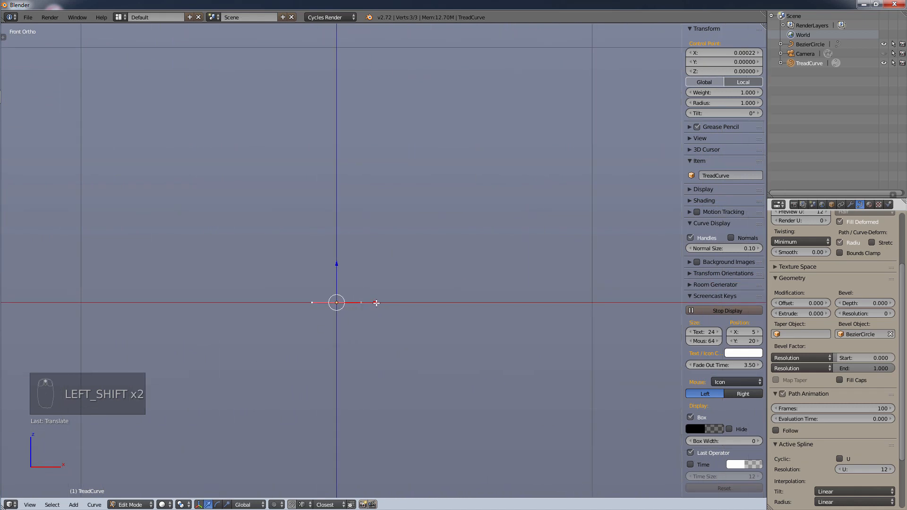
Try to duplicate the control point 1 unit along negative X and undo the duplicate
key("shift+d")
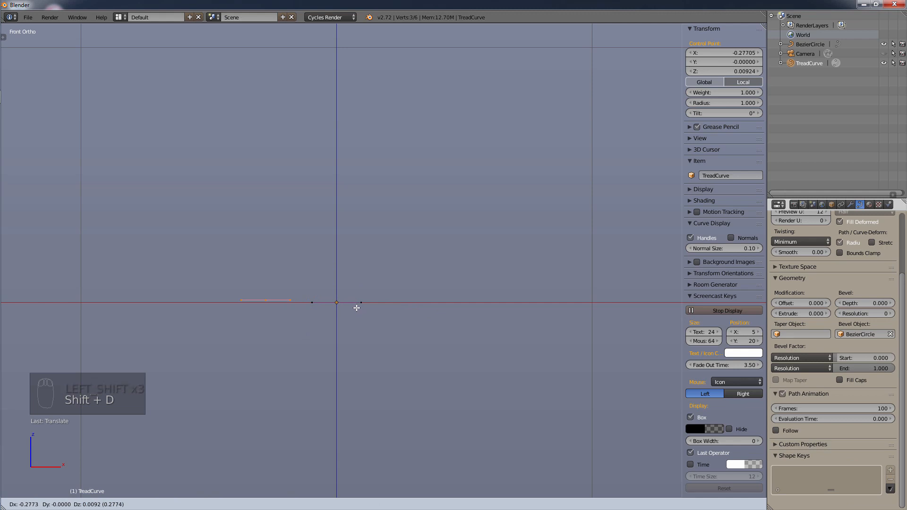
key("y")
key("x")
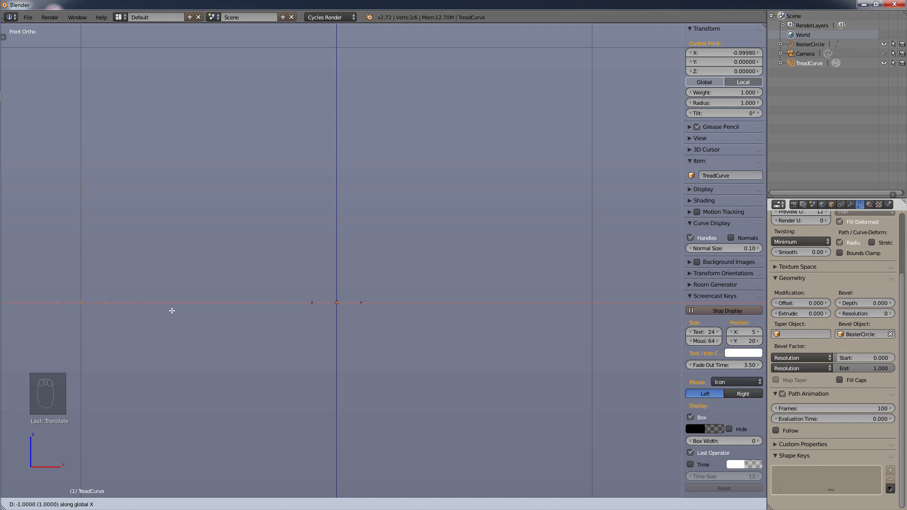
right_click(172, 311)
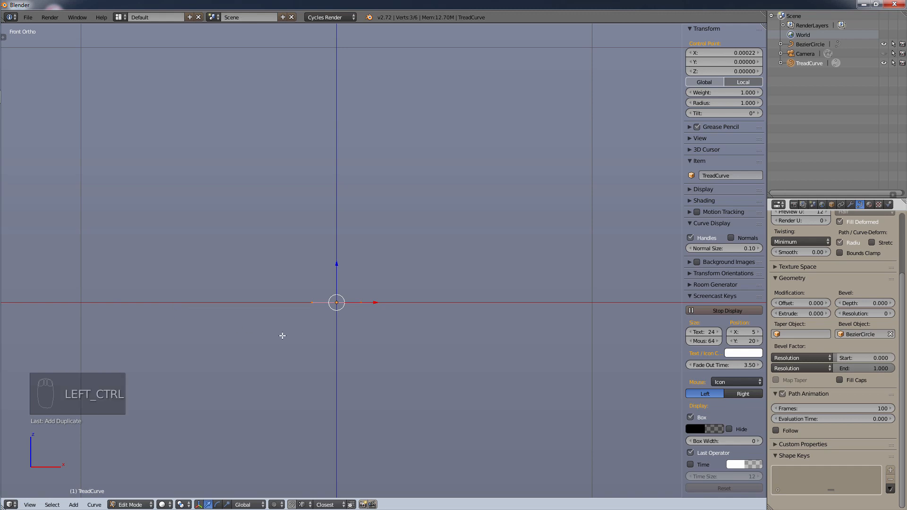
key("ctrl+z")
Set the snap element to Increment and start a trial move of the control point, cancelling it
left_click(302, 505)
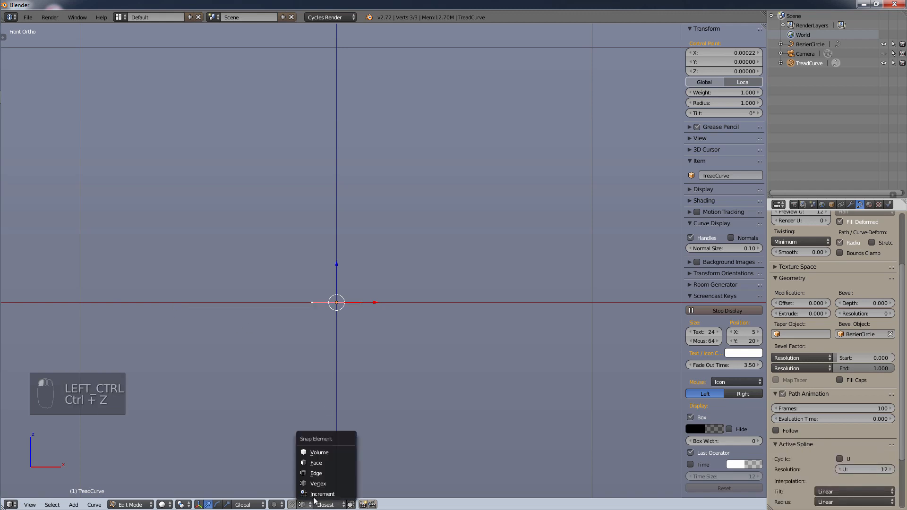
left_click(314, 496)
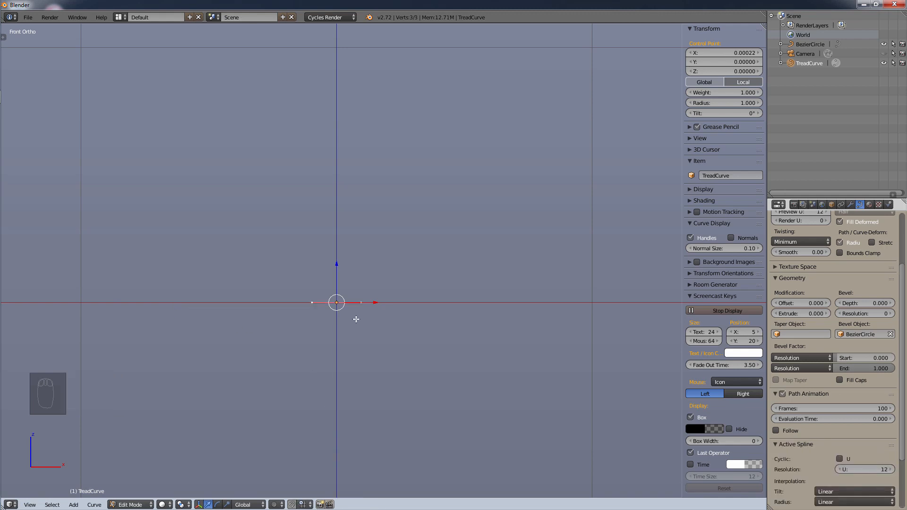
key("g")
right_click(325, 316)
Extrude the control point at the origin 1 unit along X in both the negative and positive directions
key("e")
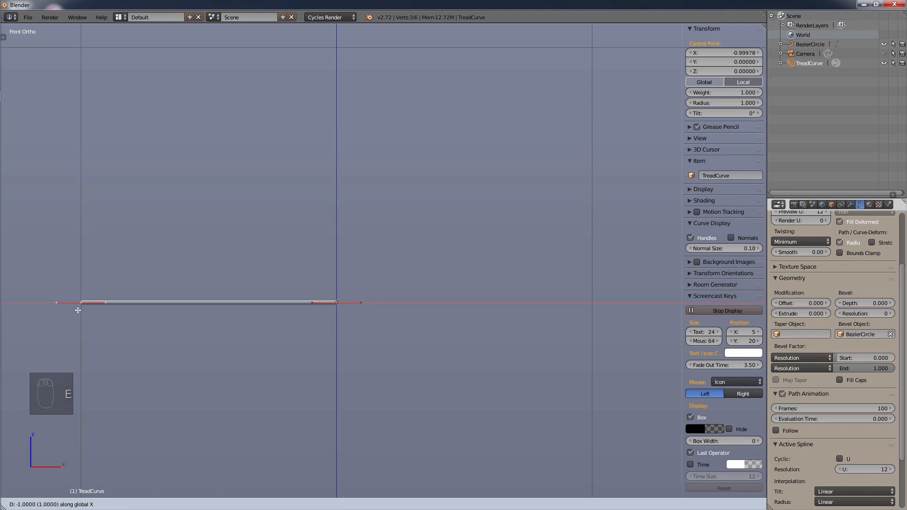
right_click(78, 311)
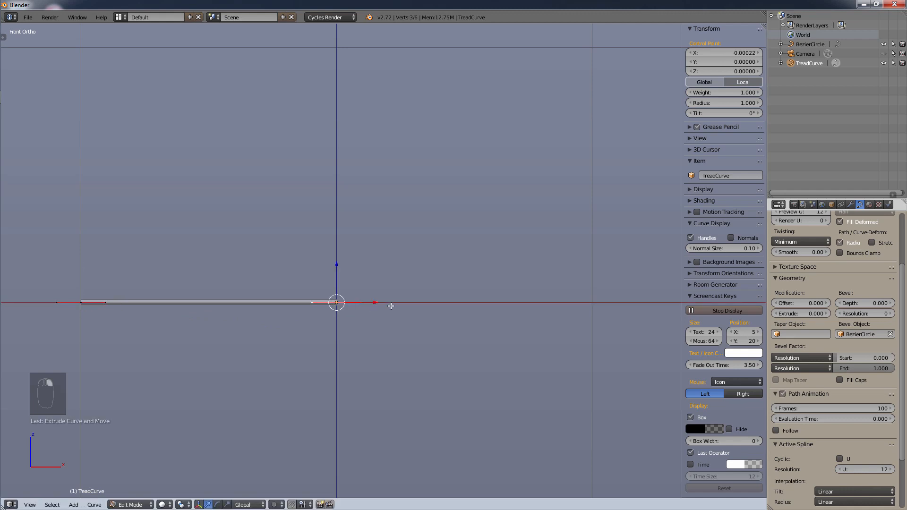
key("e")
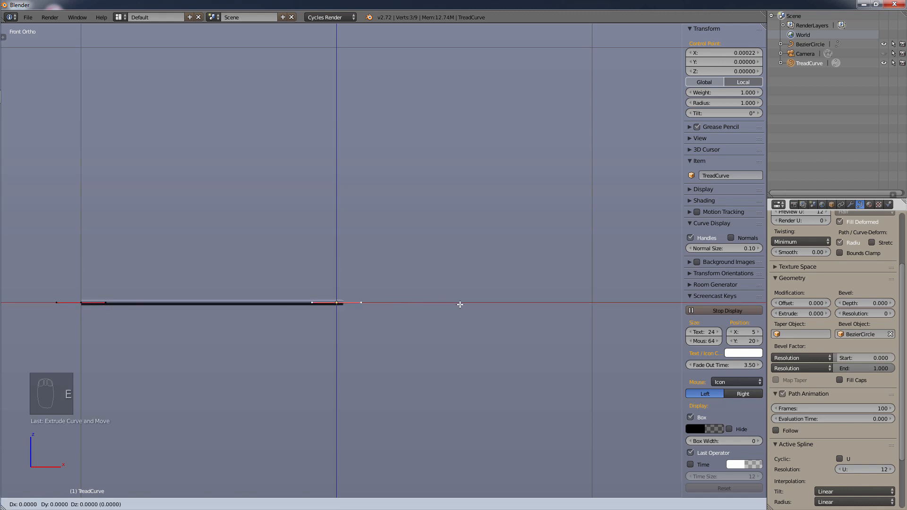
left_click(589, 310)
scroll(455, 233, "down", 1)
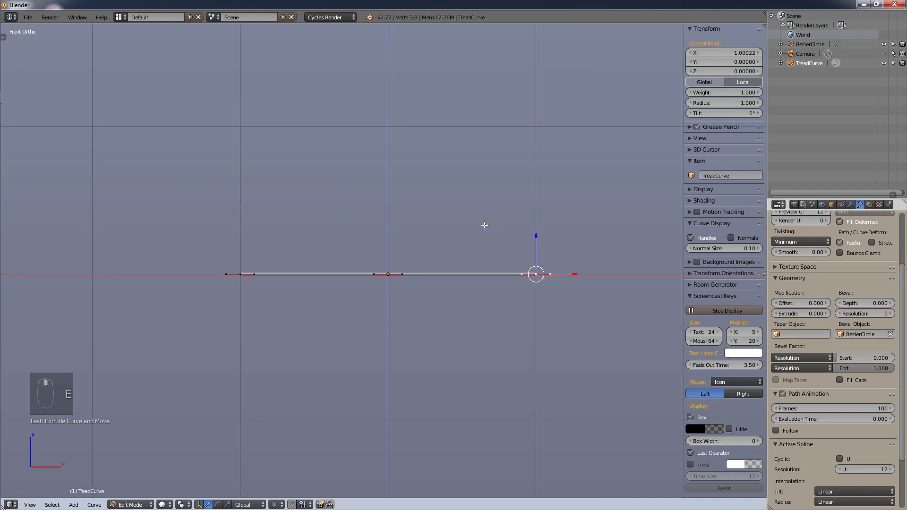
Examine the beveled curve from an angle, then inspect its middle and X 1 end control points in front view
middle_click_drag(484, 223, 428, 268)
scroll(441, 237, "up", 8)
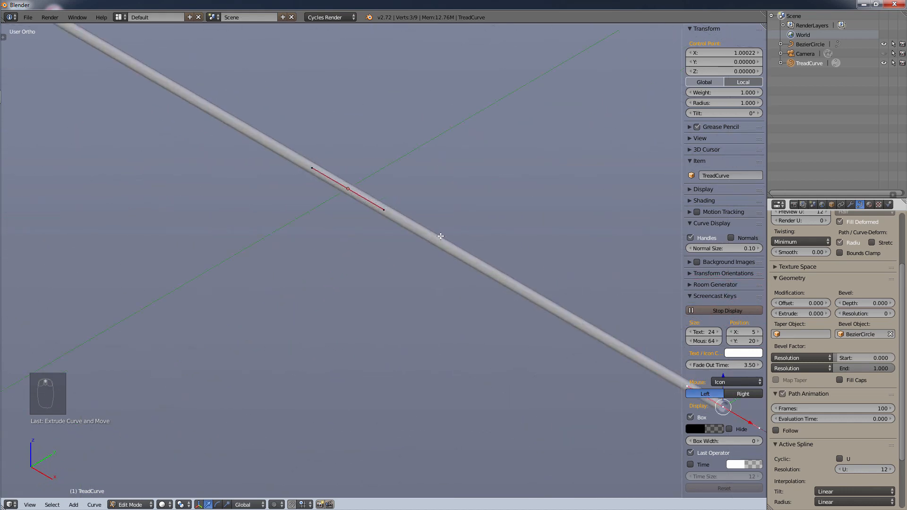
scroll(443, 242, "down", 8)
middle_click_drag(469, 295, 505, 306)
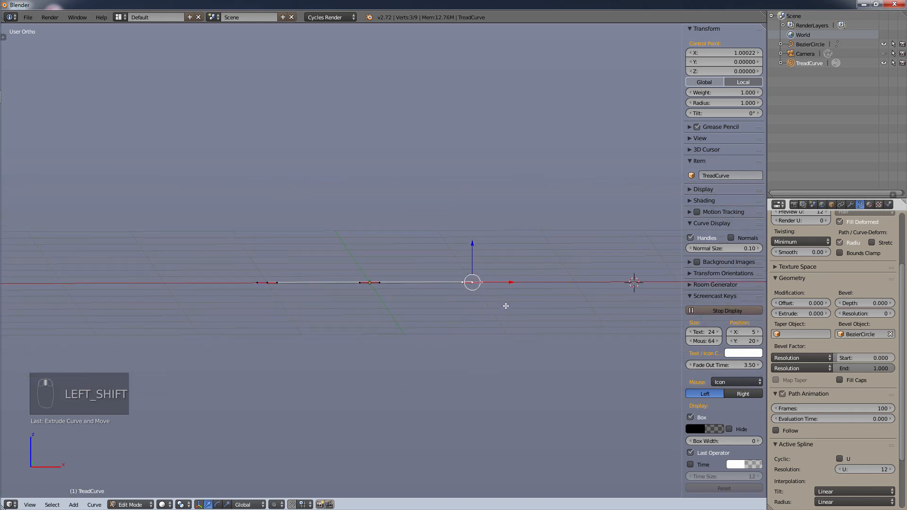
left_click(411, 228)
key("KP_1")
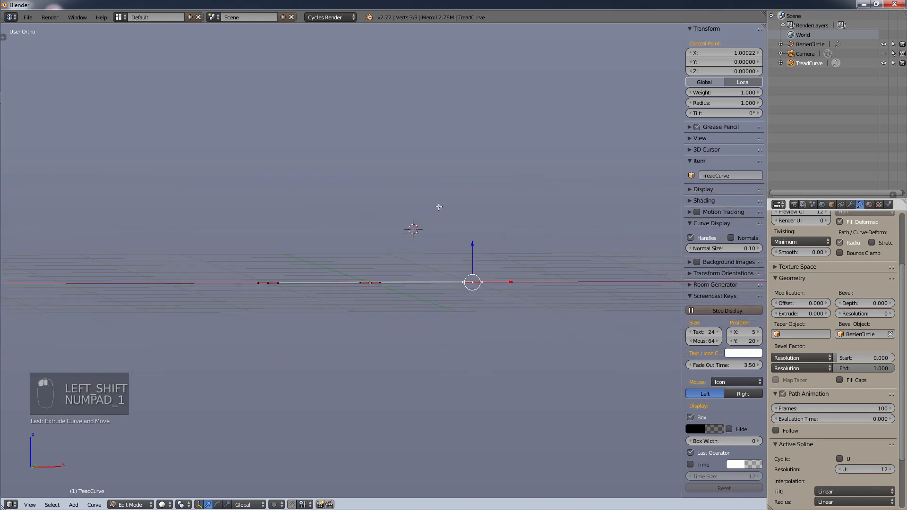
right_click(370, 279)
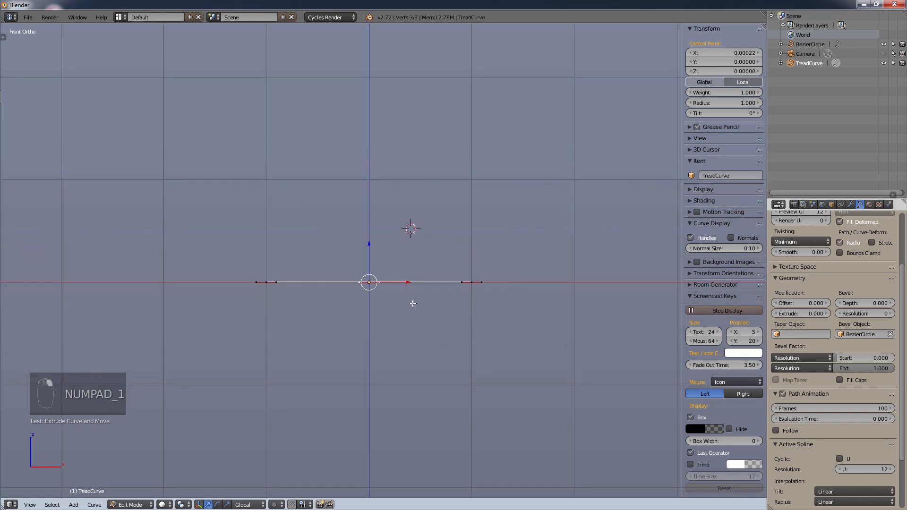
right_click(467, 287)
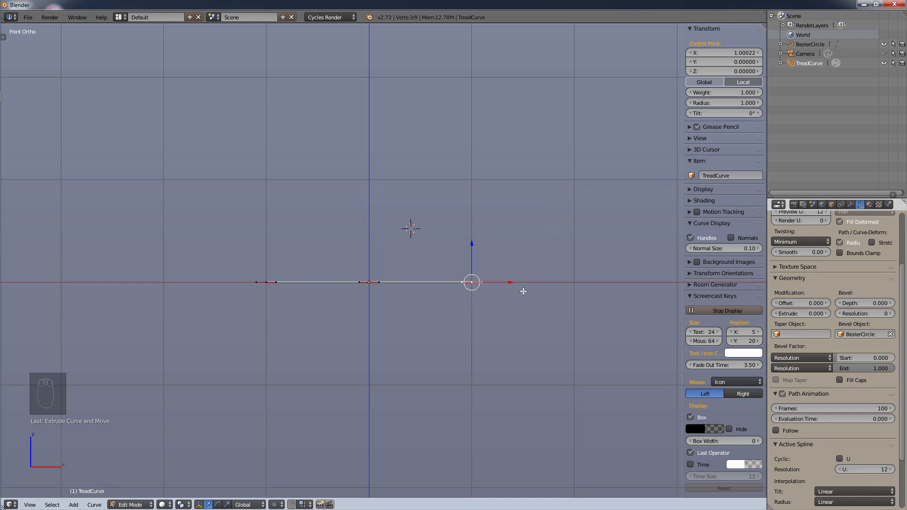
Try to extrude the X 1 end control point further along positive X and undo the extrusion
key("e")
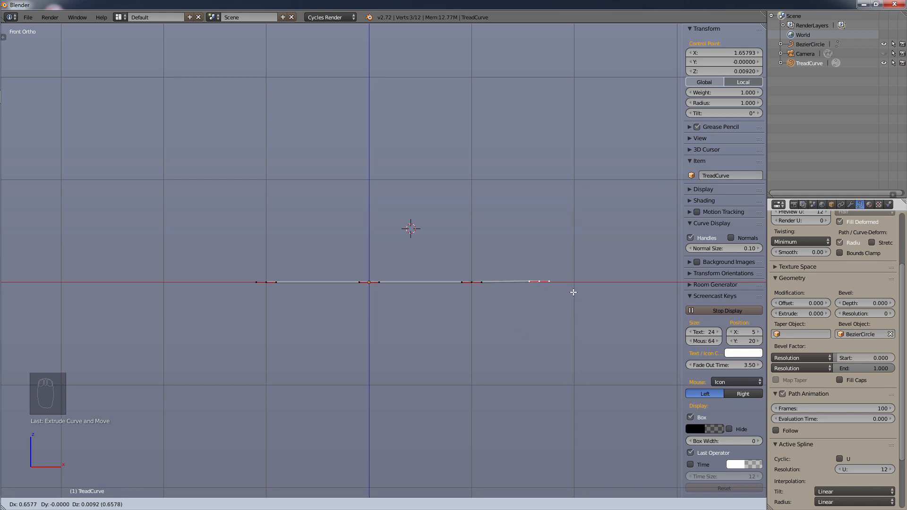
right_click(563, 293)
key("ctrl")
key("ctrl+z")
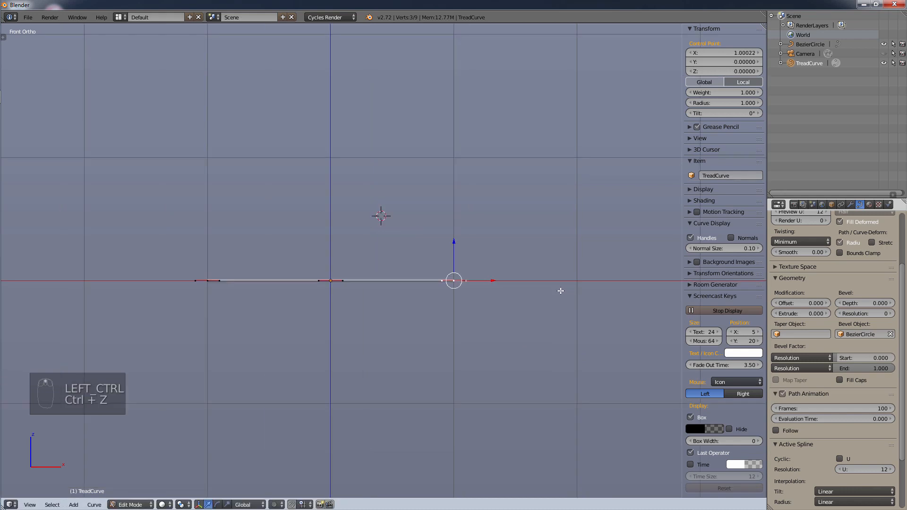
Set the viewport grid's subdivisions to 4
scroll(558, 295, "up", 7)
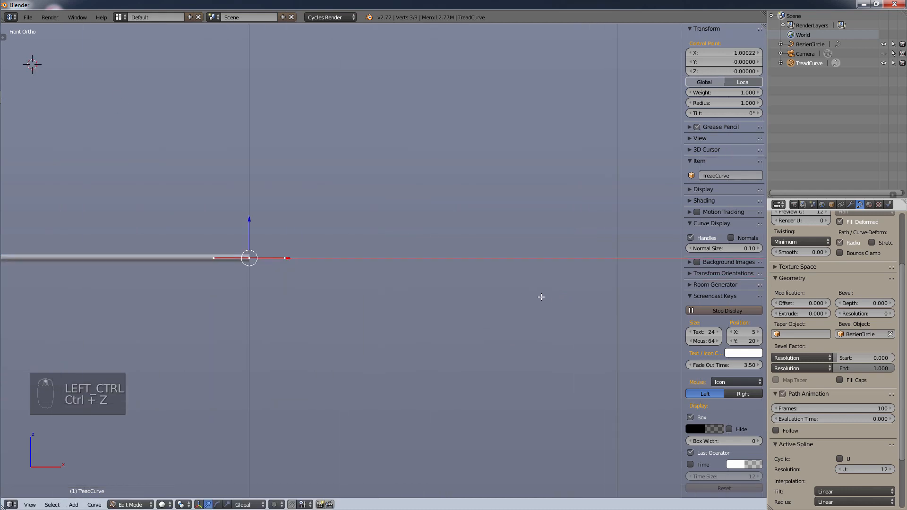
left_click(687, 200)
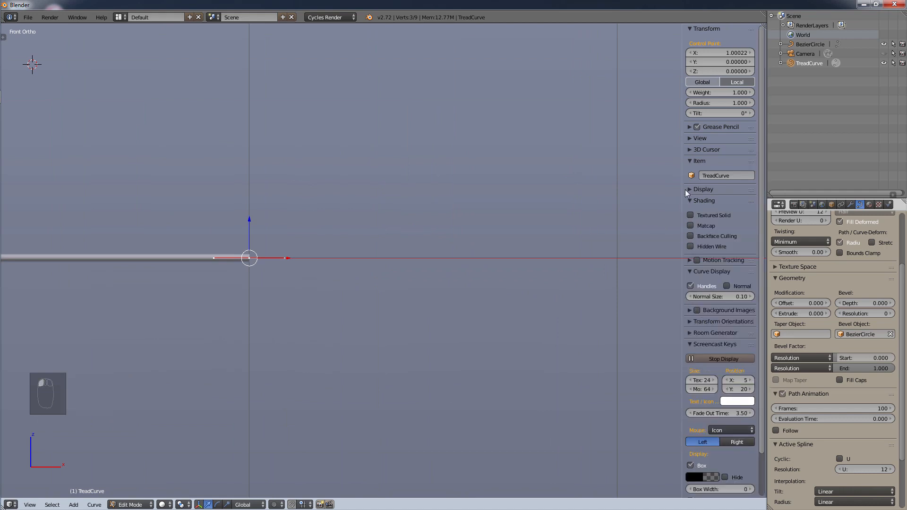
left_click_drag(692, 202, 690, 189)
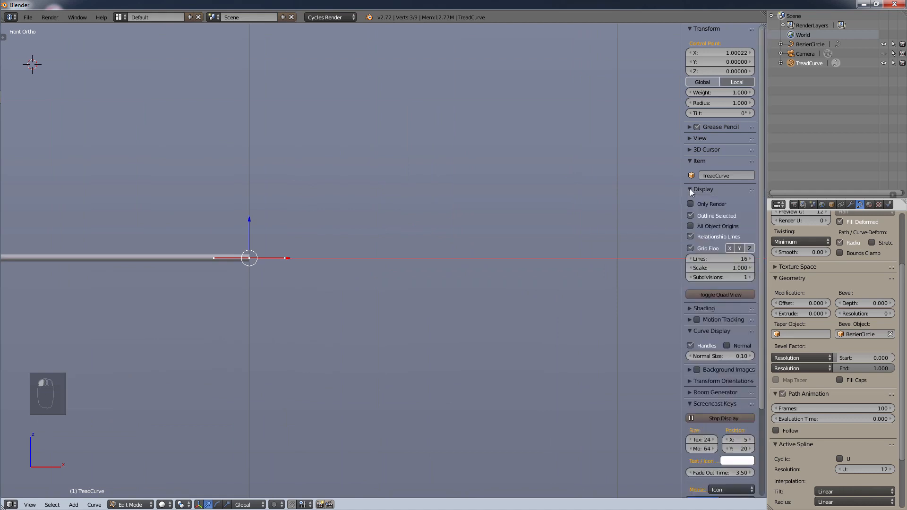
left_click(750, 277)
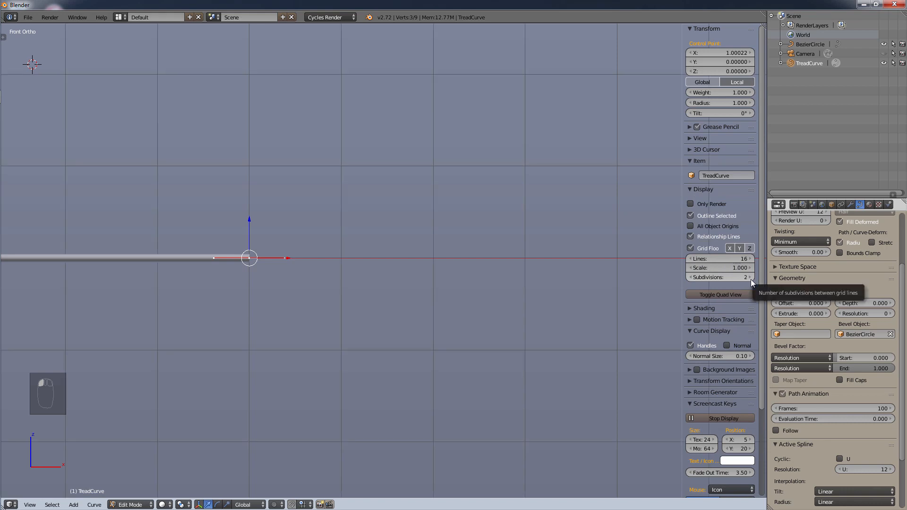
left_click(750, 277)
left_click(750, 277)
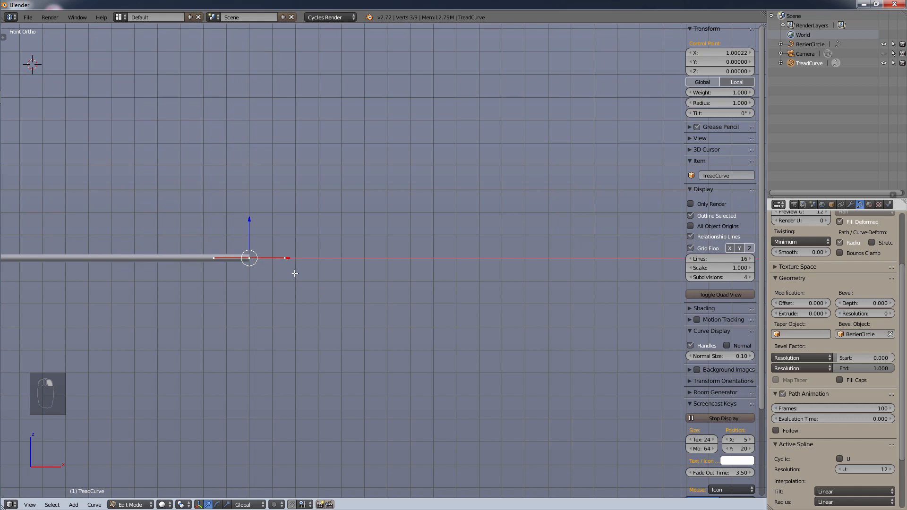
Duplicate the X 1 end control point, offsetting the copy 0.5 along X and -0.5 along Z
middle_click_drag(263, 276, 474, 269, "shift")
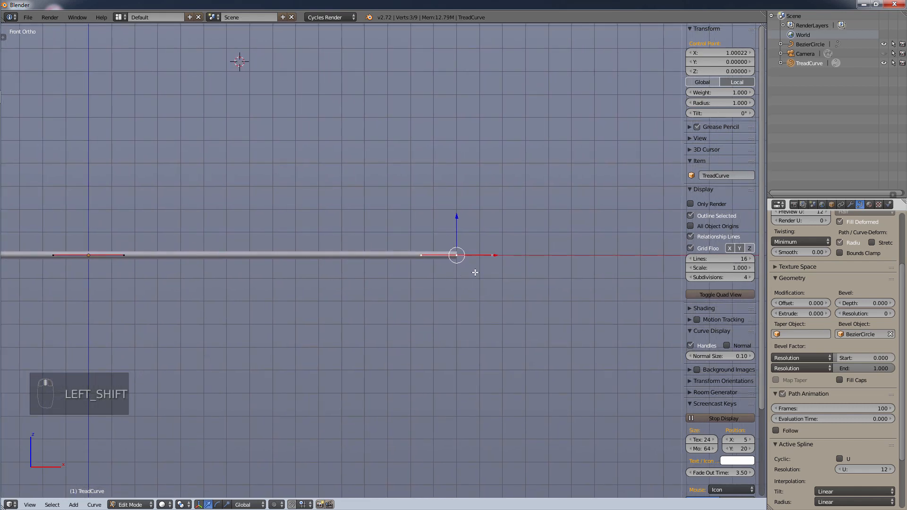
key("shift+d")
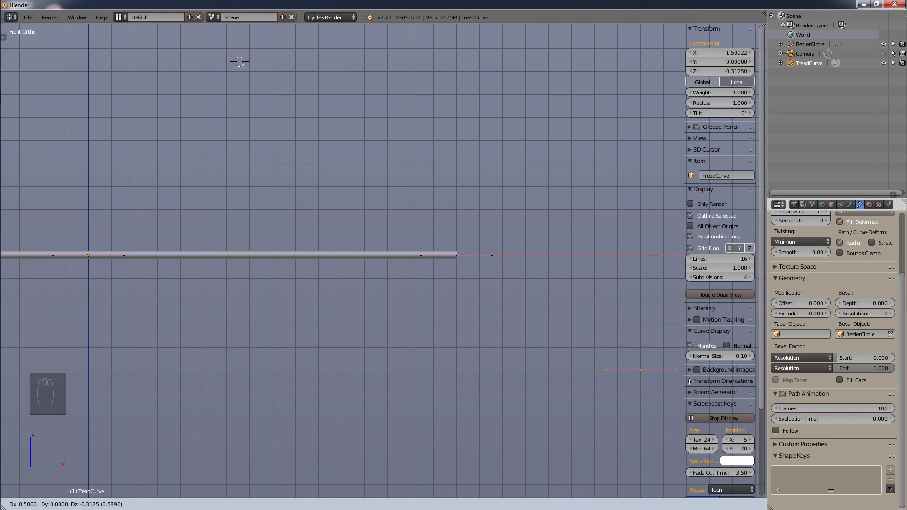
left_click(689, 444)
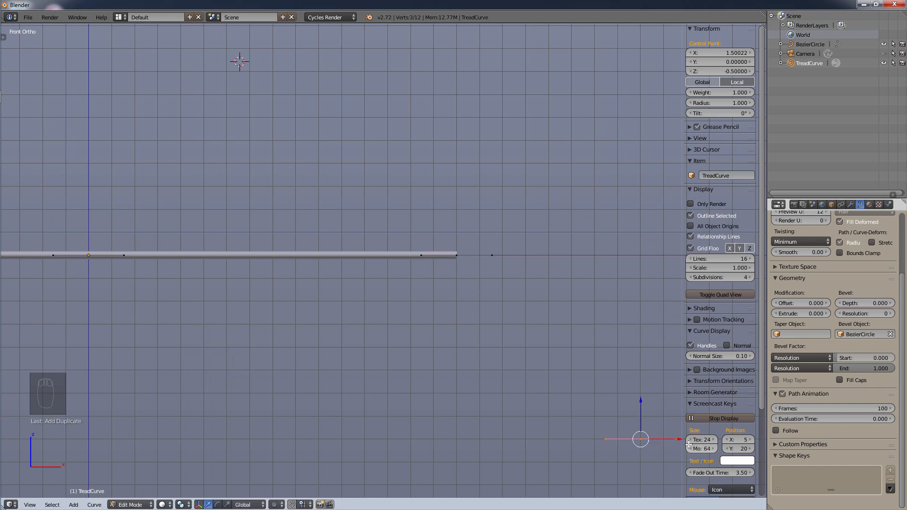
Join the duplicated control point to the X 1 end control point with a new curve segment
middle_click_drag(504, 298, 455, 263, "shift")
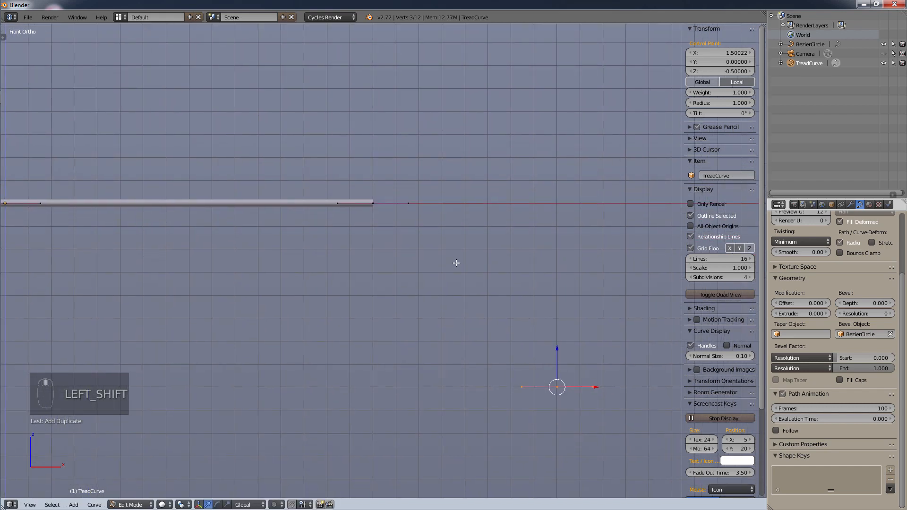
middle_click_drag(520, 347, 519, 297)
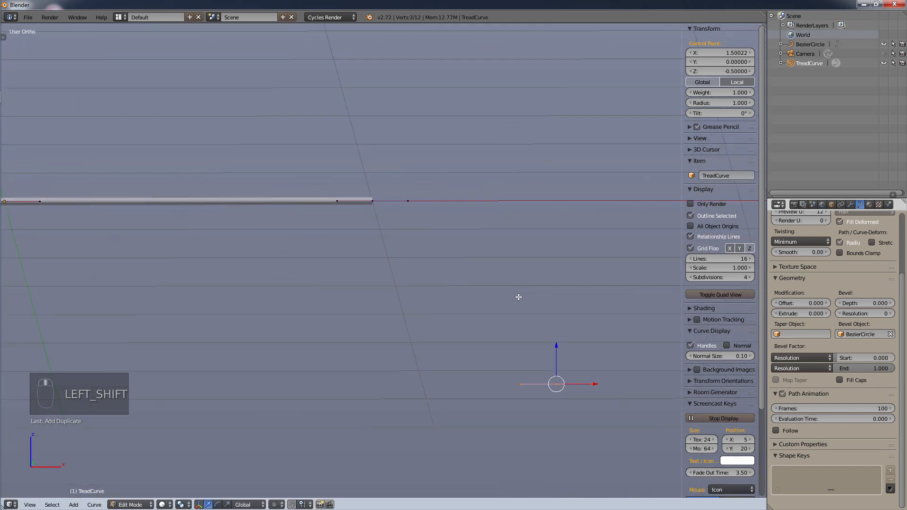
right_click(373, 202, "shift")
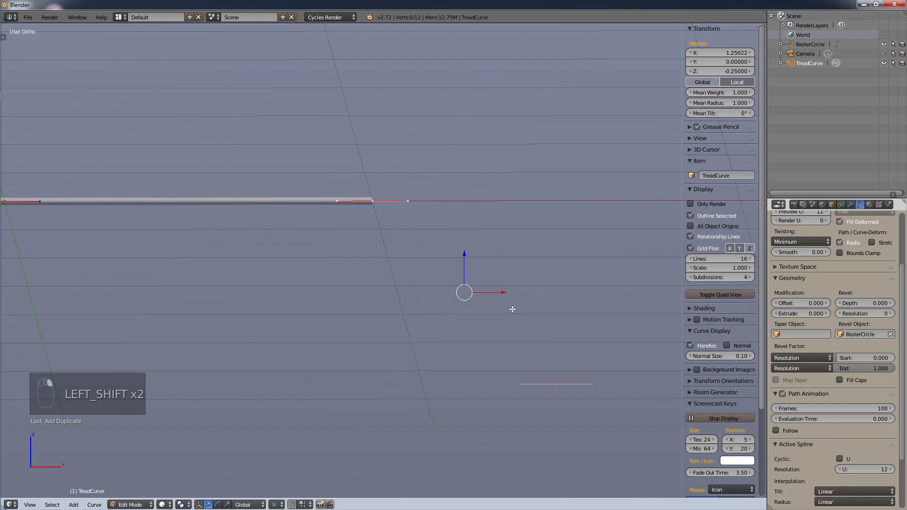
key("f")
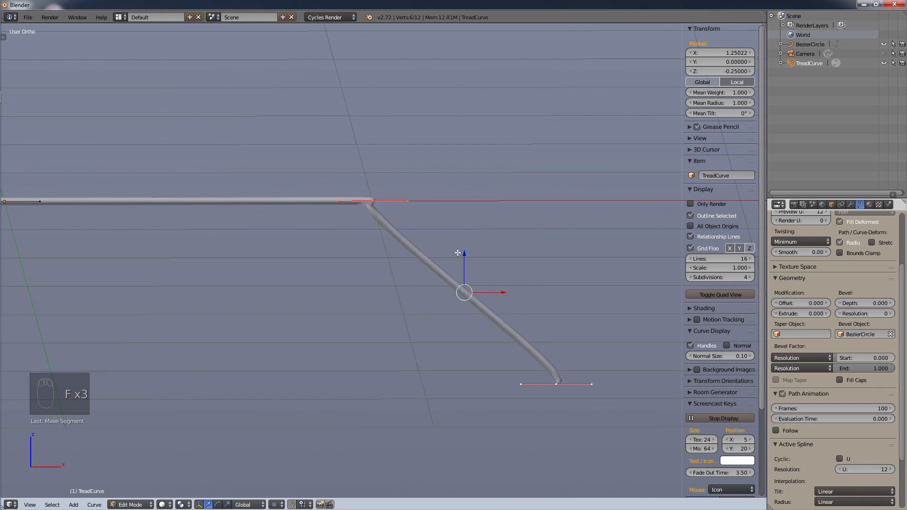
Rotate the X 1 control point about 190 degrees in front view so its handle slopes toward the lower end point
right_click(376, 201)
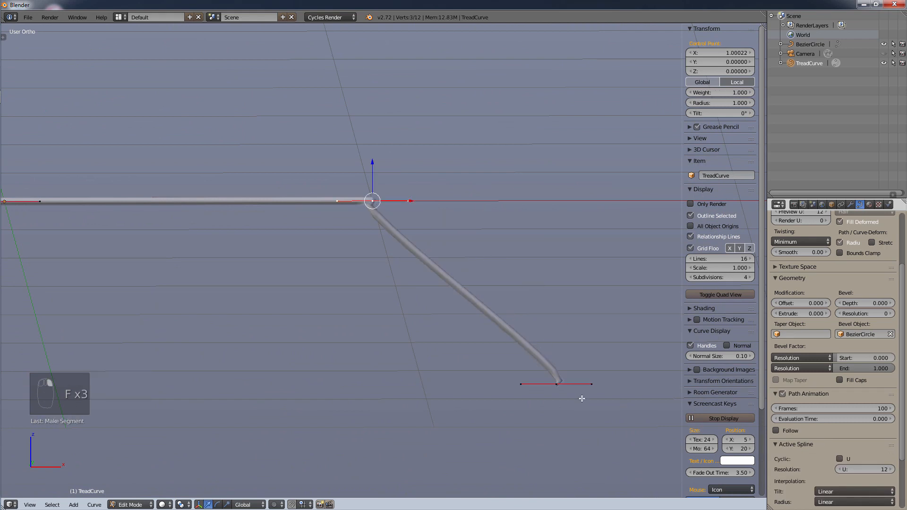
key("r")
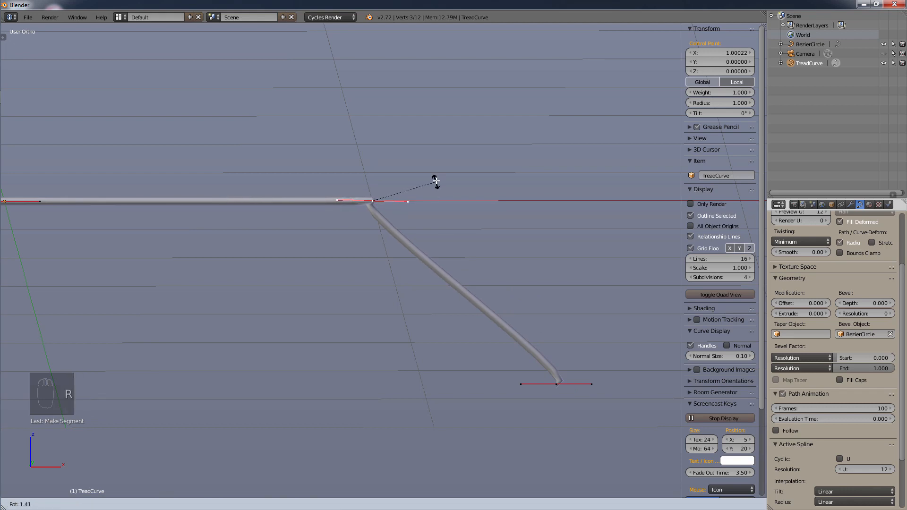
right_click(436, 180)
key("KP_3")
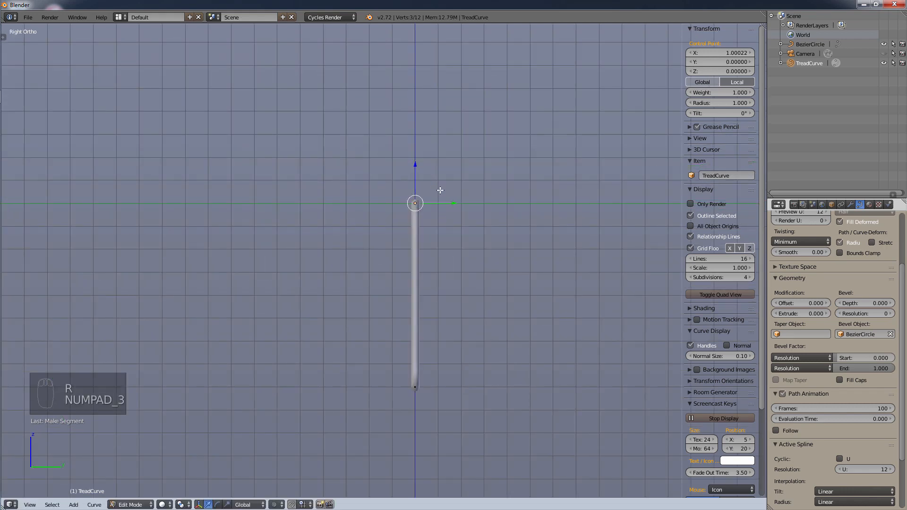
key("KP_1")
key("r")
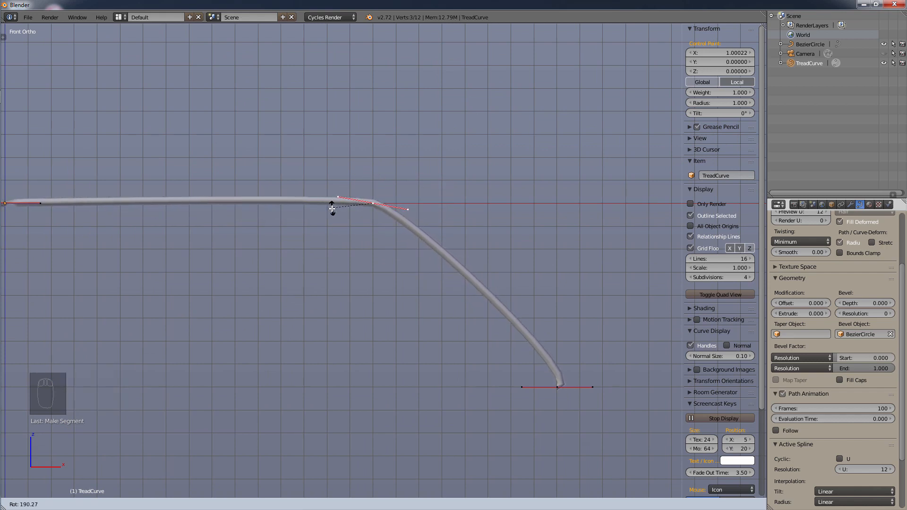
left_click(332, 209)
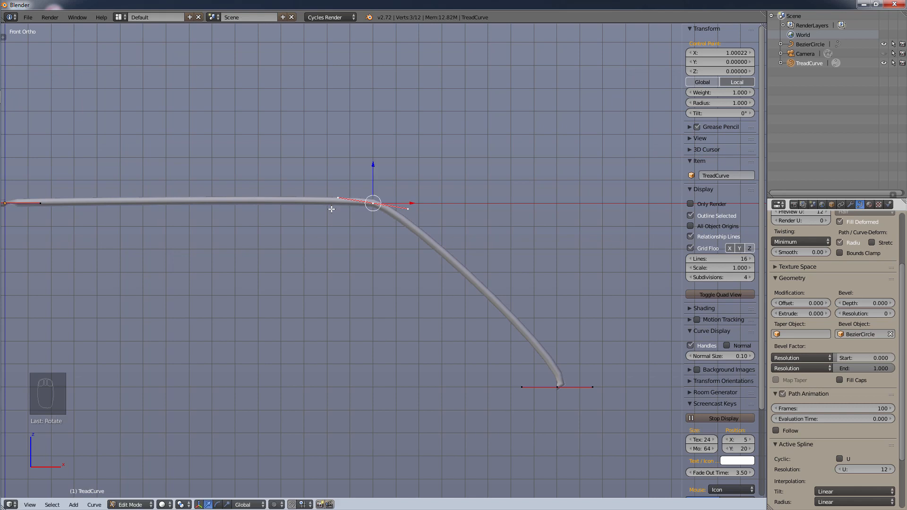
Rotate the control point at X 1.5, Z -0.5 by -90 degrees so its handles stand vertical
right_click(555, 390)
type("r")
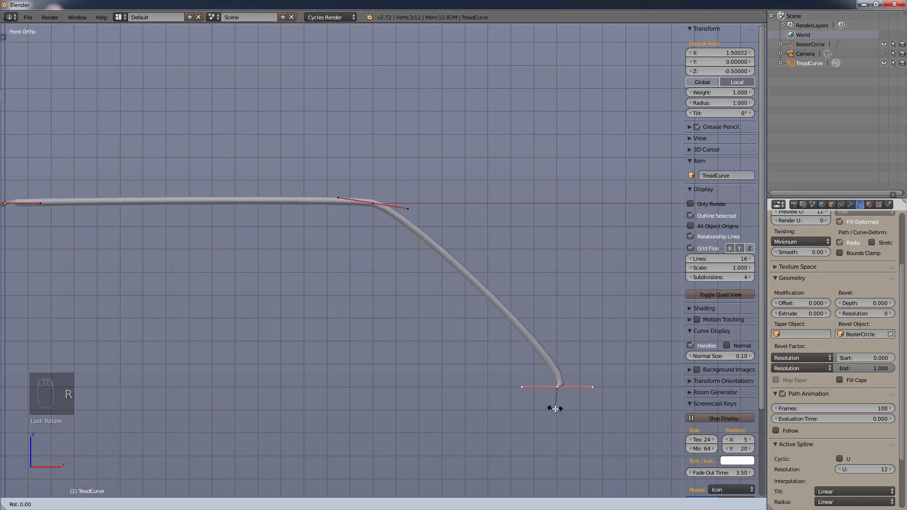
type("90")
key("BackSpace")
key("BackSpace")
type("-90")
left_click(555, 409)
scroll(547, 372, "down", 6)
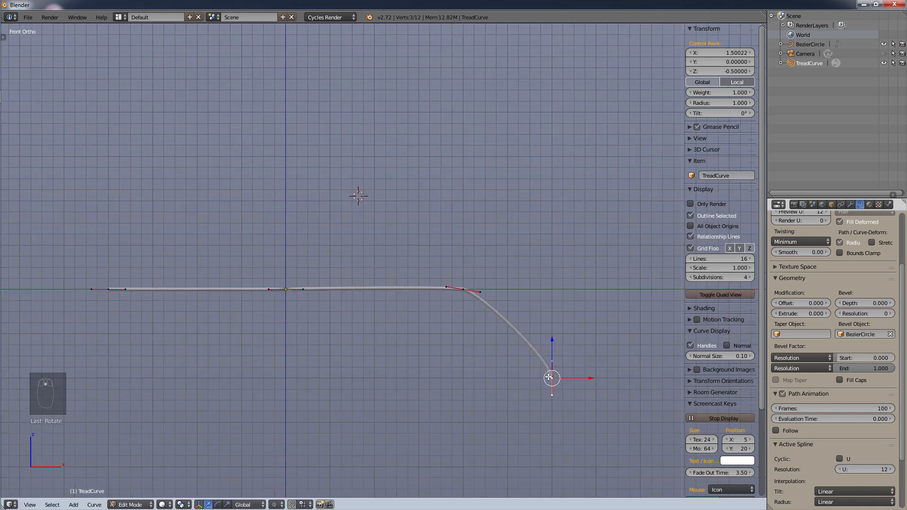
Try to duplicate the X -1 end control point about 0.1 below itself, and delete the duplicate
middle_click_drag(515, 386, 517, 338, "shift")
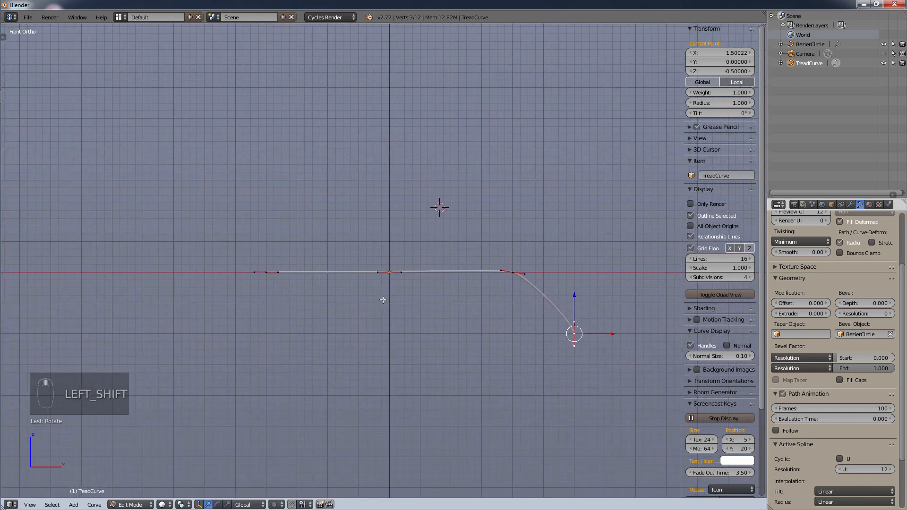
scroll(380, 299, "up", 2)
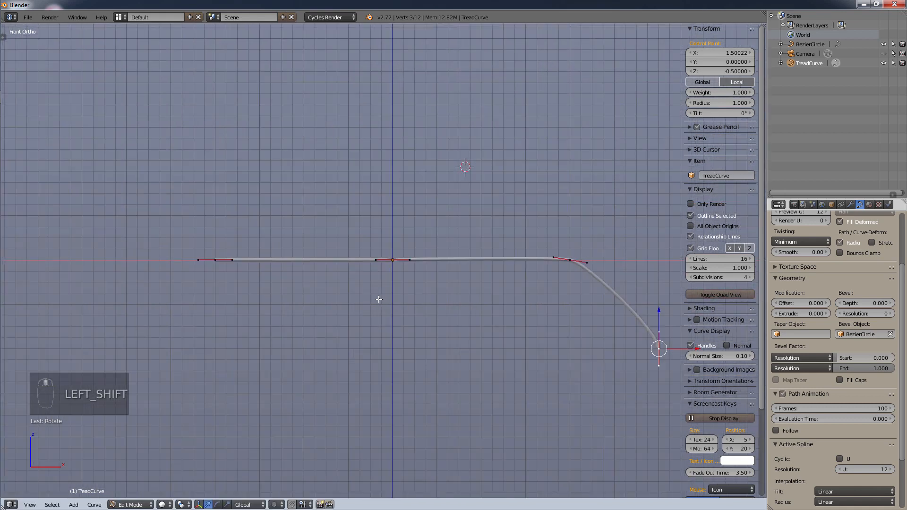
right_click(218, 260)
middle_click_drag(218, 299, 404, 248, "shift")
key("shift+d")
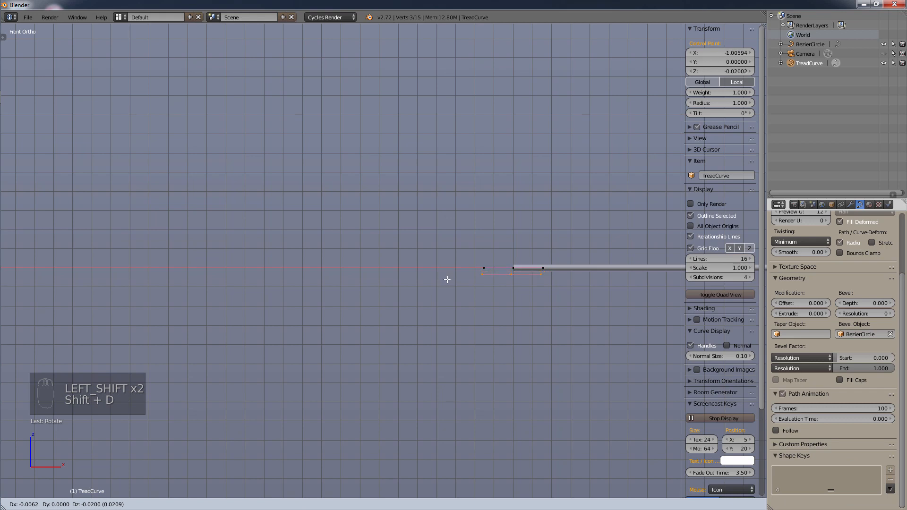
left_click(446, 303)
key("x")
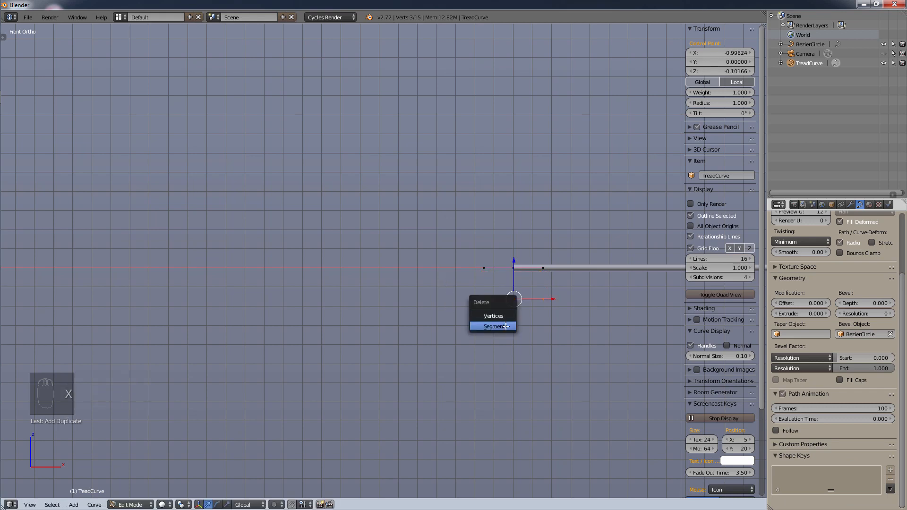
left_click(510, 327)
Extrude the X -1 end control point by -0.5 along X and -0.5 along Z, and rotate the new point 90 degrees
key("e")
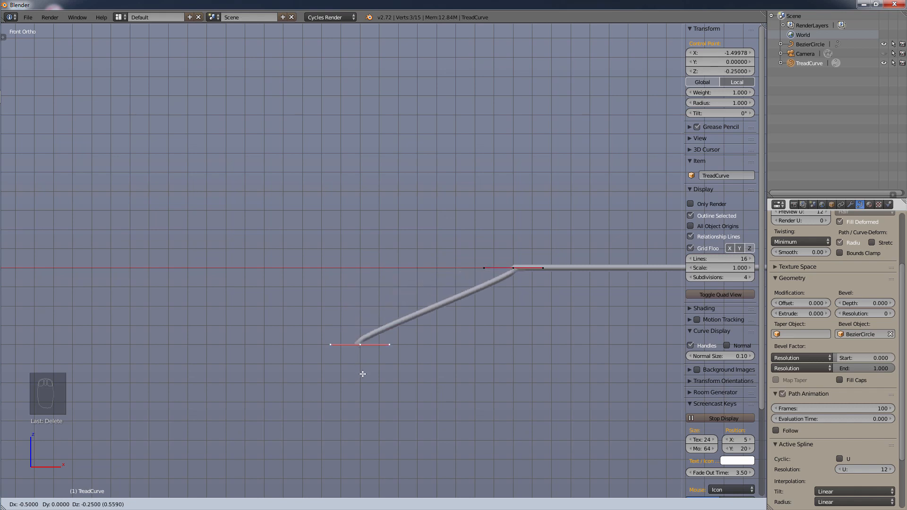
left_click(365, 427)
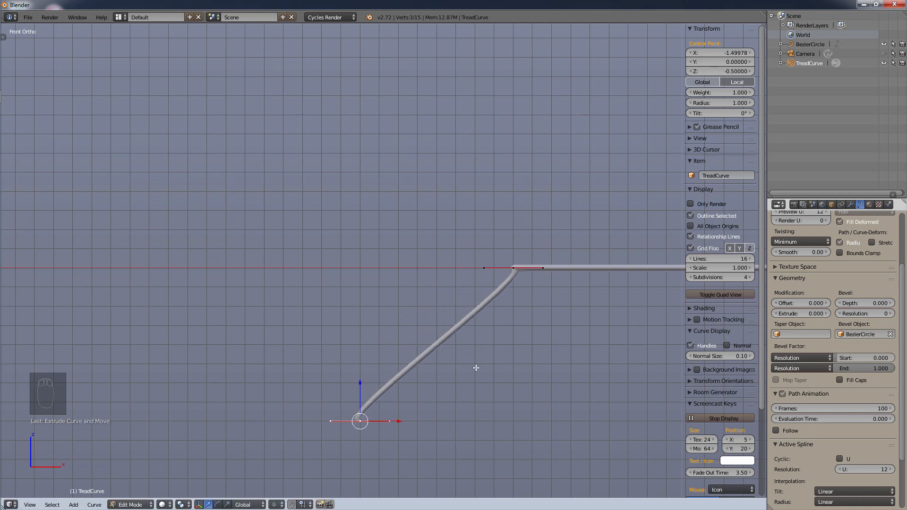
scroll(476, 368, "down", 3)
middle_click_drag(476, 367, 359, 347, "shift")
scroll(209, 296, "up", 4)
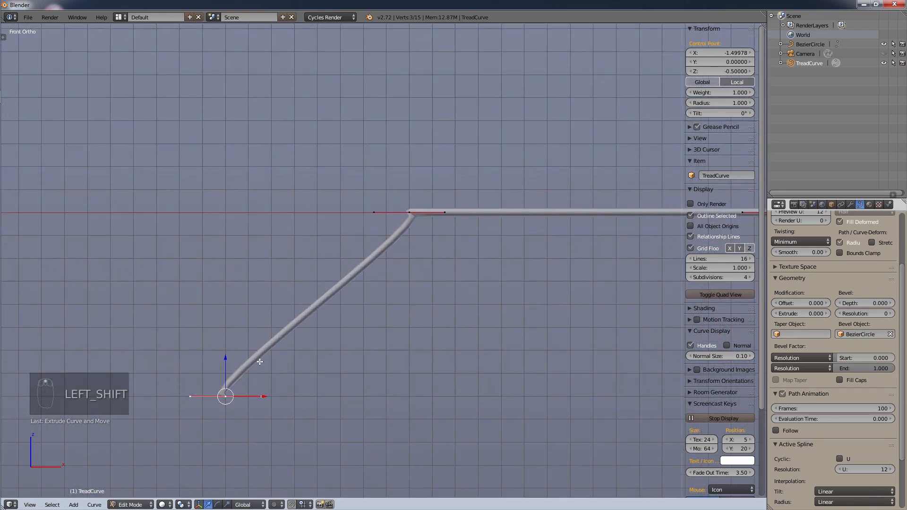
middle_click_drag(259, 362, 305, 362, "shift")
type("r90")
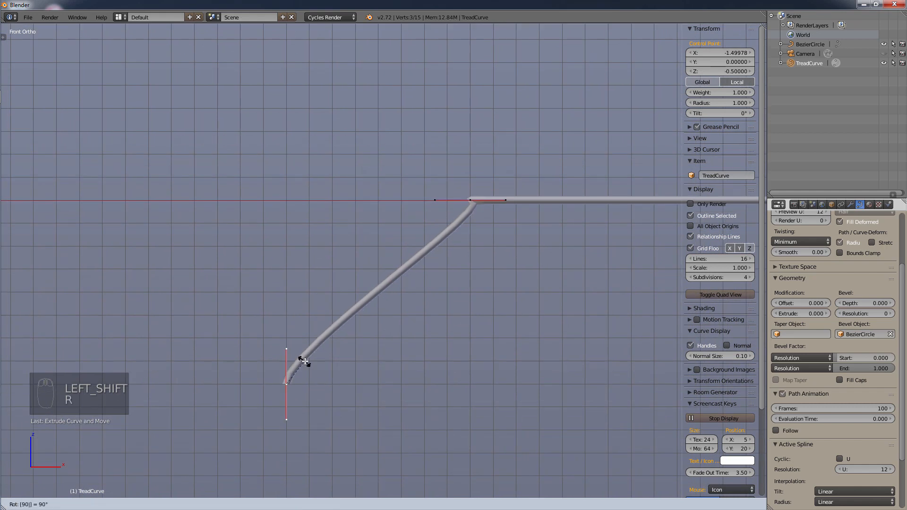
key("Return")
Rotate the X -1 control point about -203 degrees and readjust it by about 7 degrees, sloping its handle toward the lower end point
right_click(470, 200)
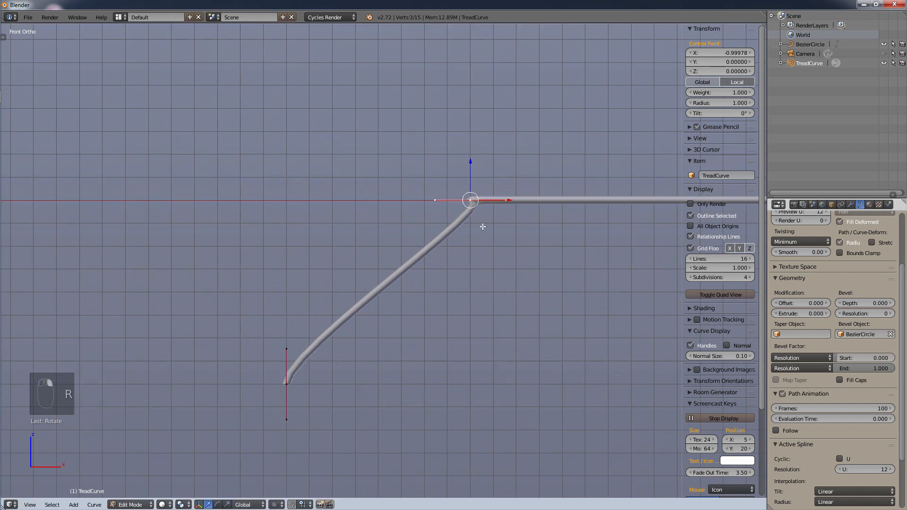
key("r")
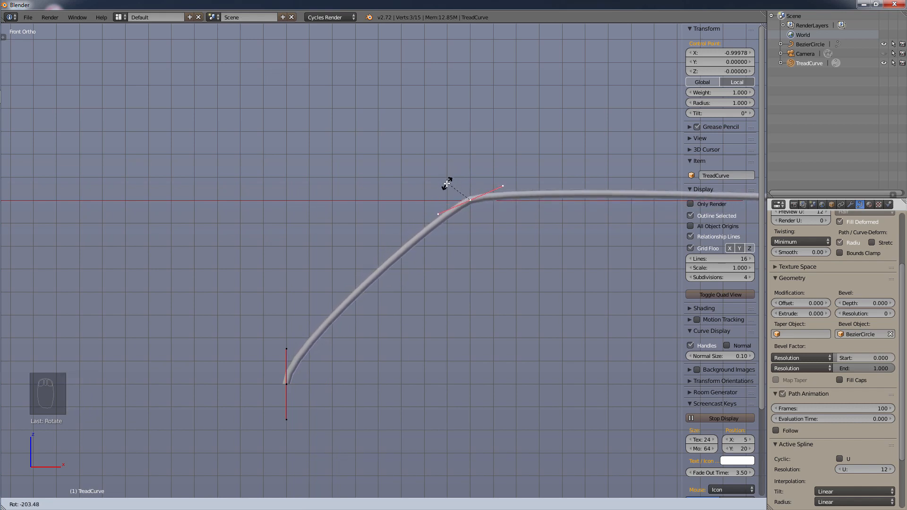
left_click(445, 185)
scroll(502, 279, "down", 4)
middle_click_drag(464, 299, 300, 197, "shift")
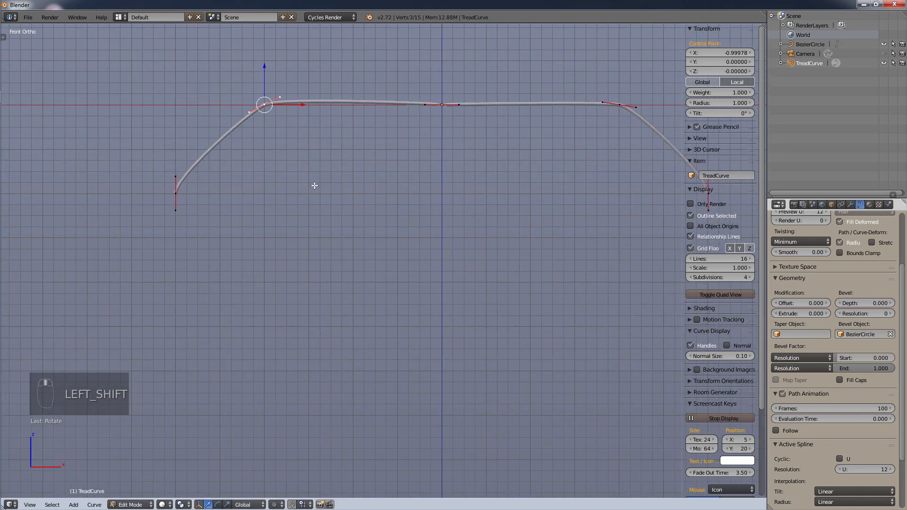
key("r")
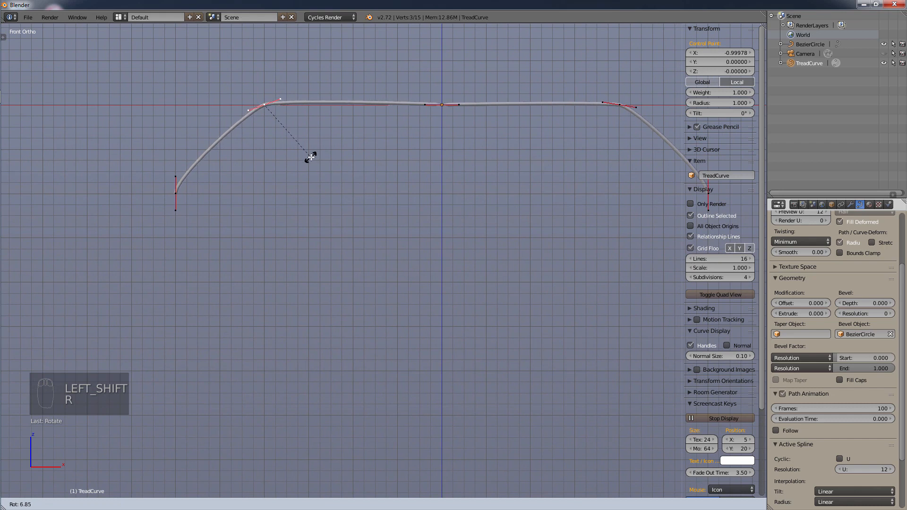
left_click(310, 156)
Rotate the middle control point at the origin to smooth the joint between the two horizontal segments
scroll(441, 95, "up", 9)
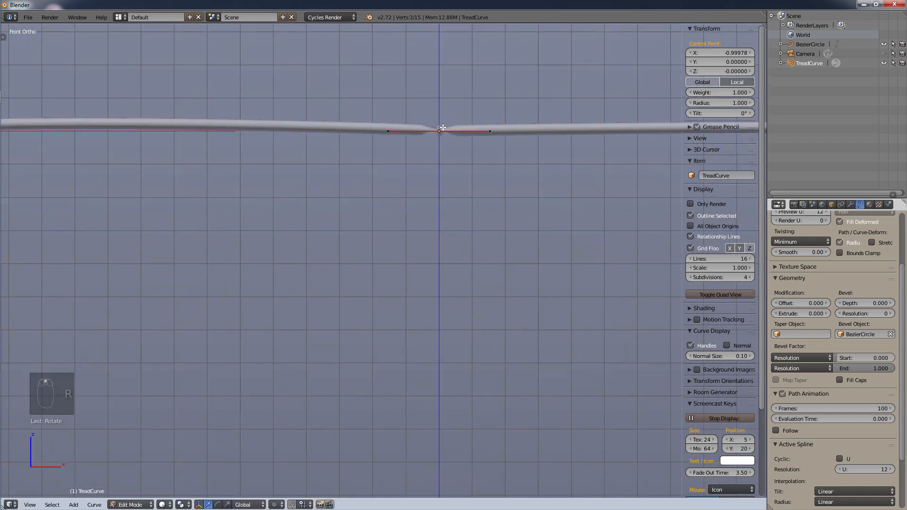
right_click(442, 101)
middle_click_drag(445, 102, 432, 208)
scroll(432, 207, "up", 3)
key("r")
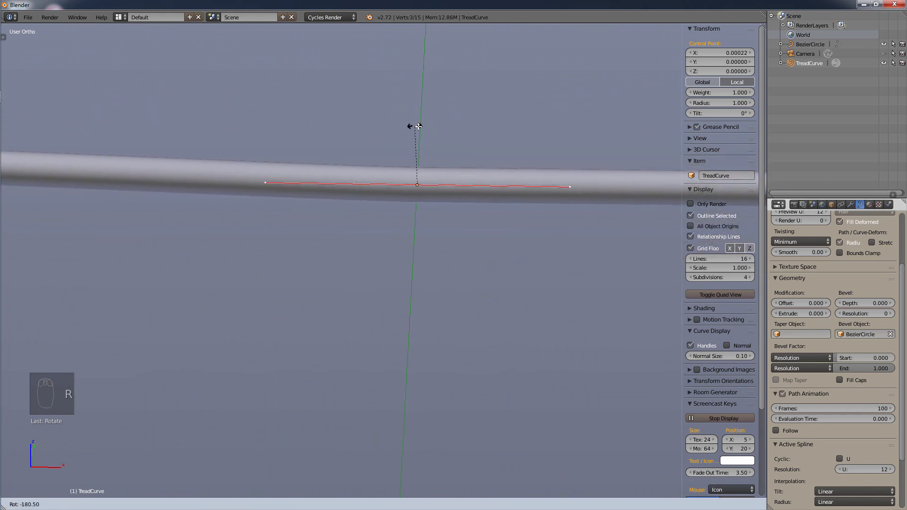
key("minus")
key("1")
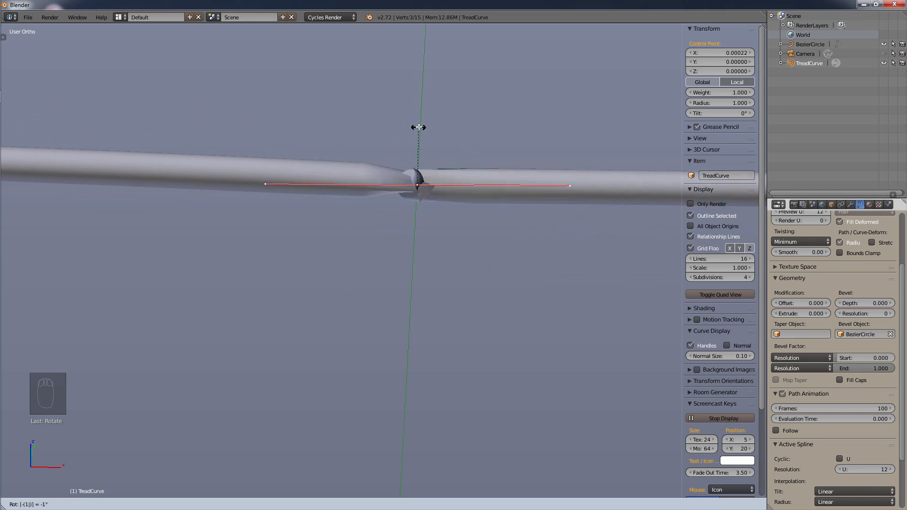
key("Return")
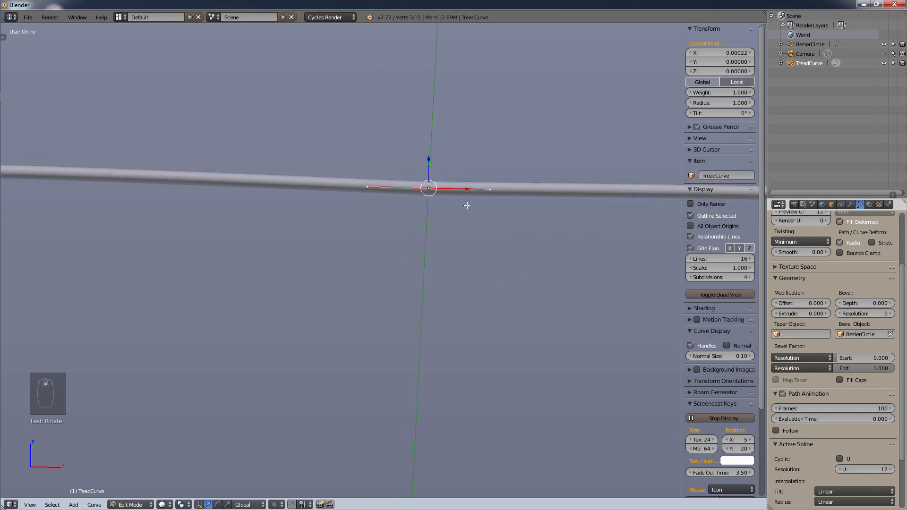
Examine the middle joint and the overall curve shape from an angle and in front view
middle_click_drag(486, 208, 544, 151)
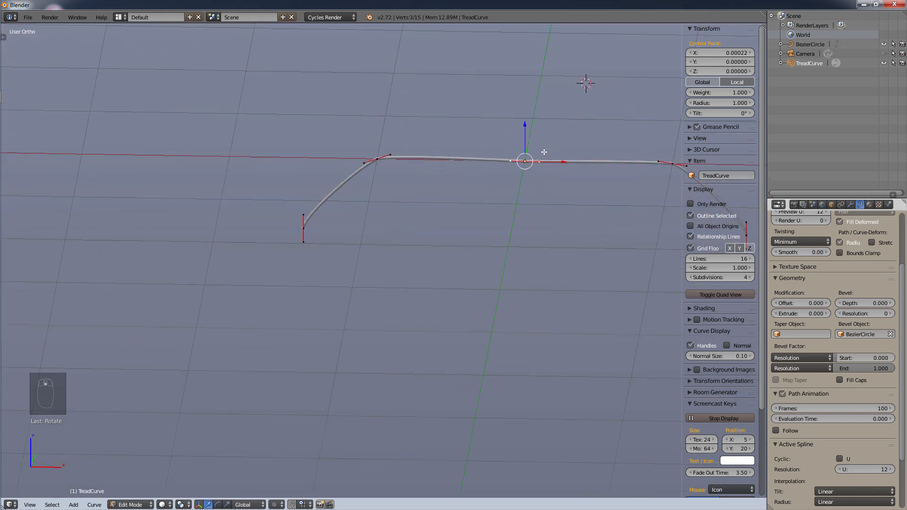
scroll(551, 137, "up", 10)
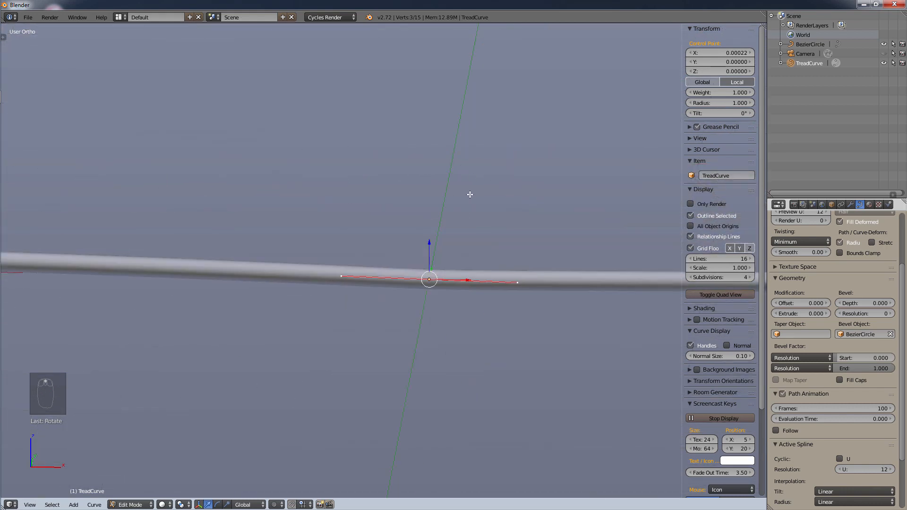
scroll(468, 189, "down", 5)
key("KP_1")
scroll(464, 198, "down", 4)
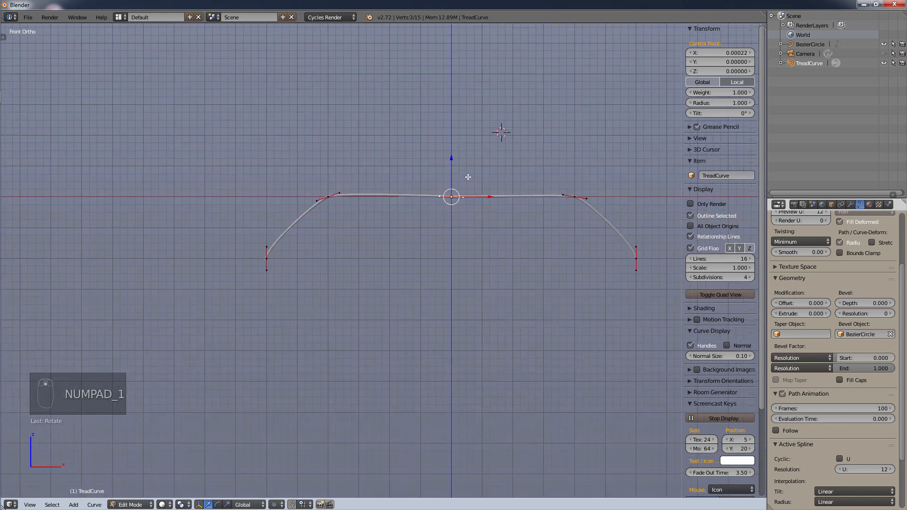
scroll(458, 150, "up", 6)
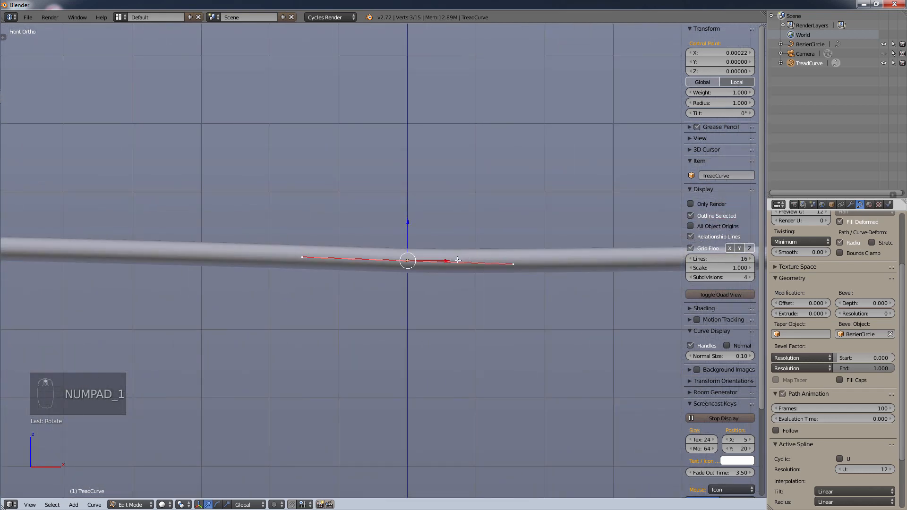
scroll(467, 269, "down", 5)
middle_click_drag(519, 300, 456, 259, "shift")
scroll(452, 253, "up", 5)
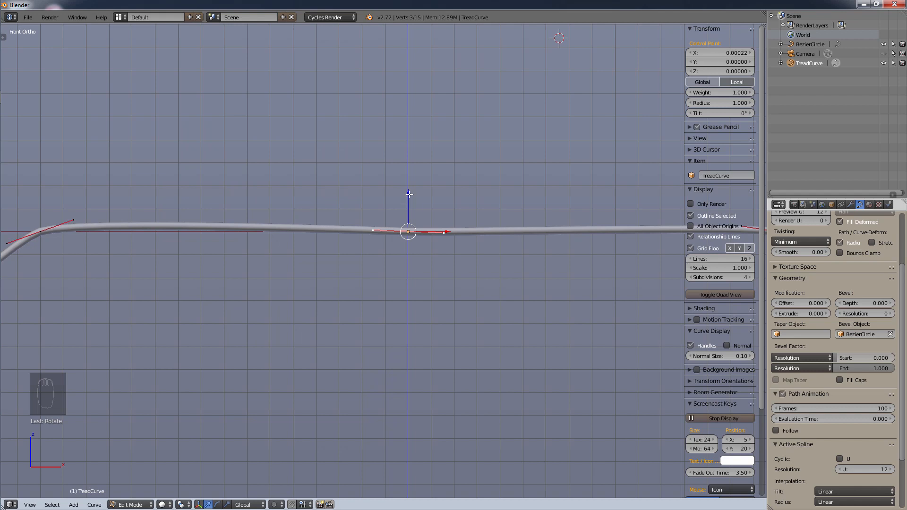
Move the middle control point at the origin down 0.0625 along Z so the upper run sags slightly
scroll(409, 194, "up", 4)
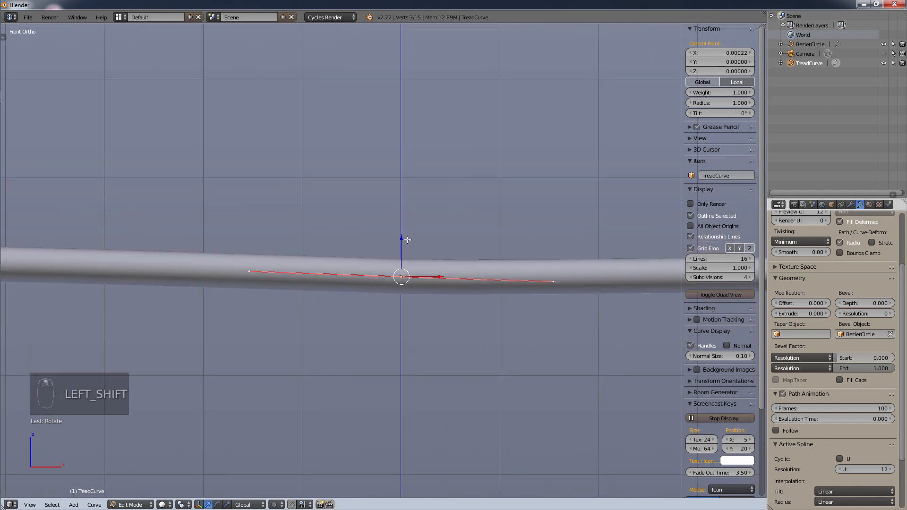
middle_click_drag(410, 201, 402, 179, "shift")
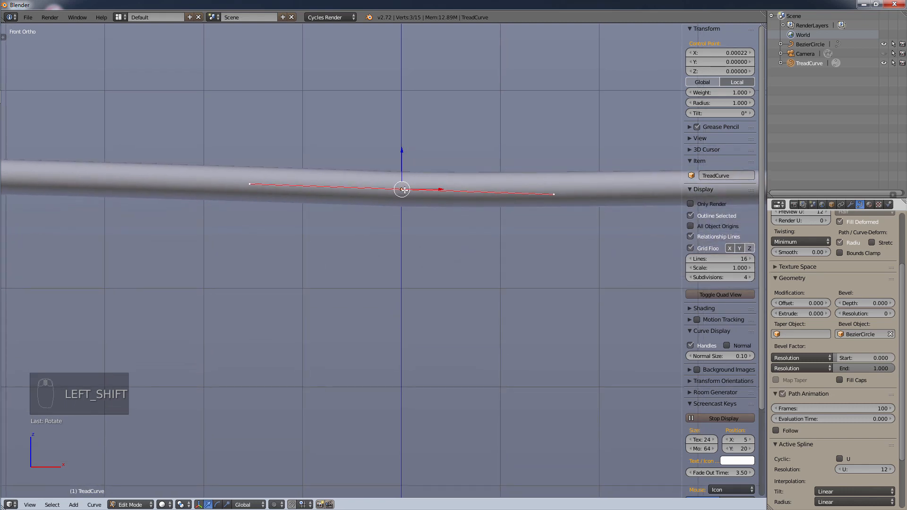
right_click(408, 210)
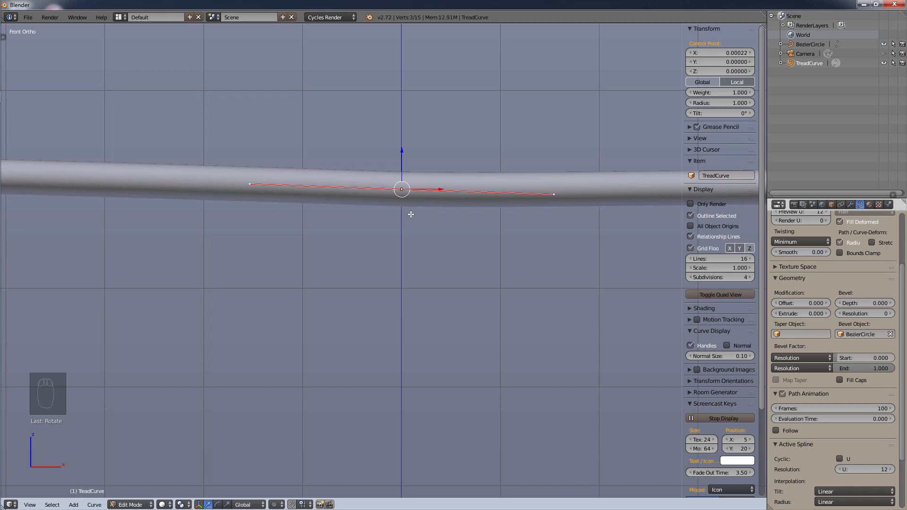
key("g")
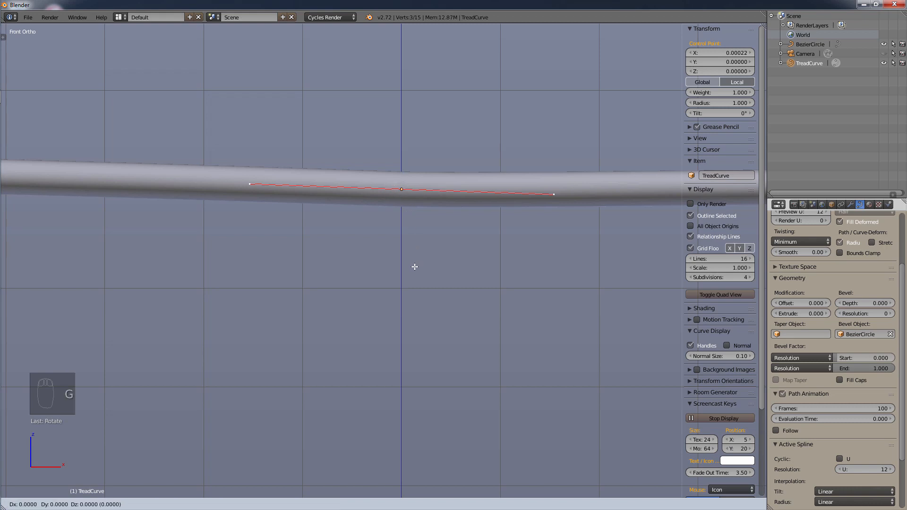
left_click(414, 350)
scroll(436, 214, "down", 9)
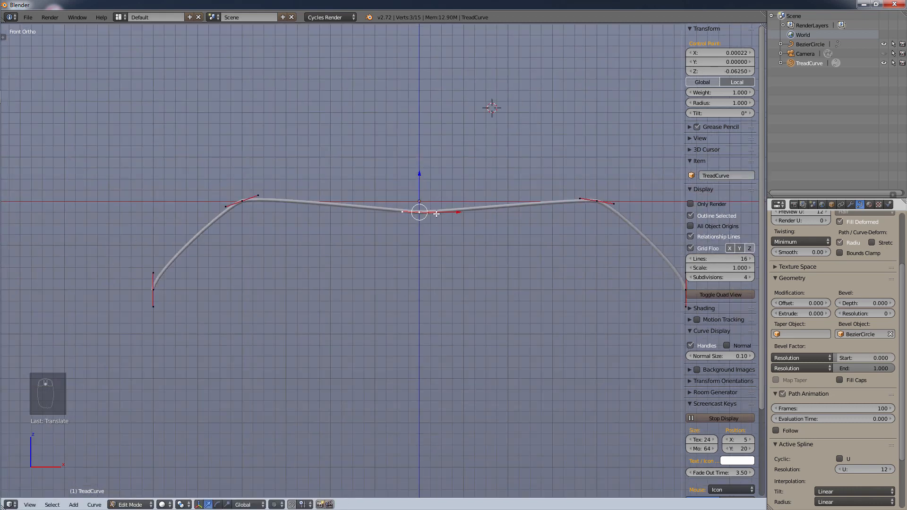
scroll(436, 214, "down", 4)
scroll(443, 230, "up", 2)
mouse_move(443, 230)
middle_mouse_down()
mouse_move(438, 243)
mouse_move(414, 250)
mouse_move(446, 233)
mouse_move(436, 236)
middle_mouse_up()
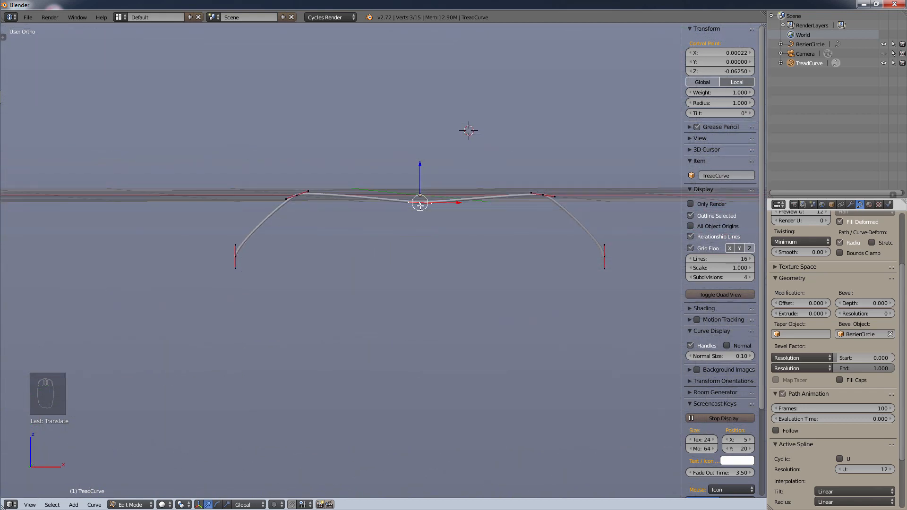
key("KP_1")
Extrude both end control points, at X -1.5 and X 1.5, straight down by 0.25 to Z -0.75
right_click(234, 255)
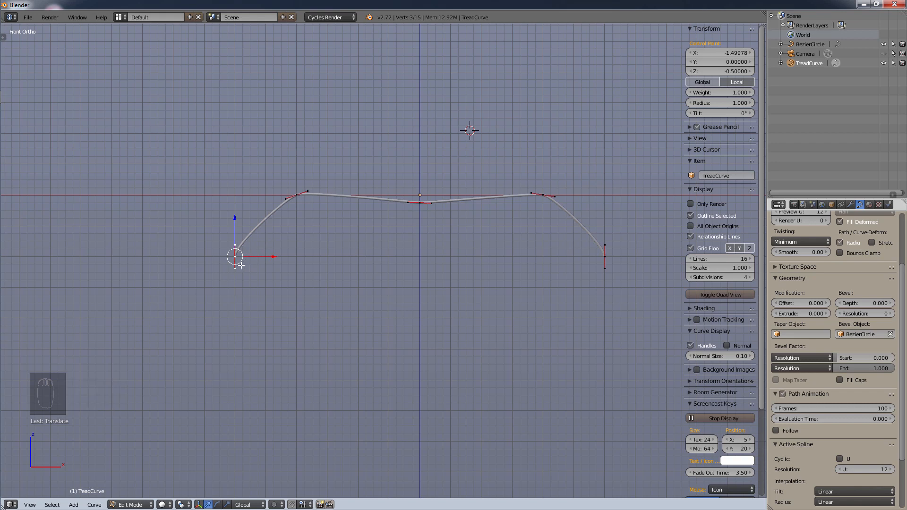
key("e")
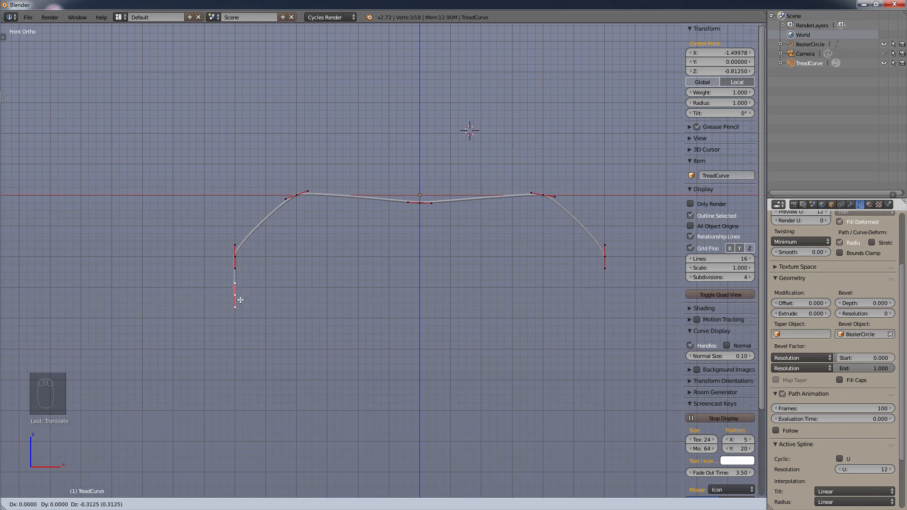
left_click(239, 296)
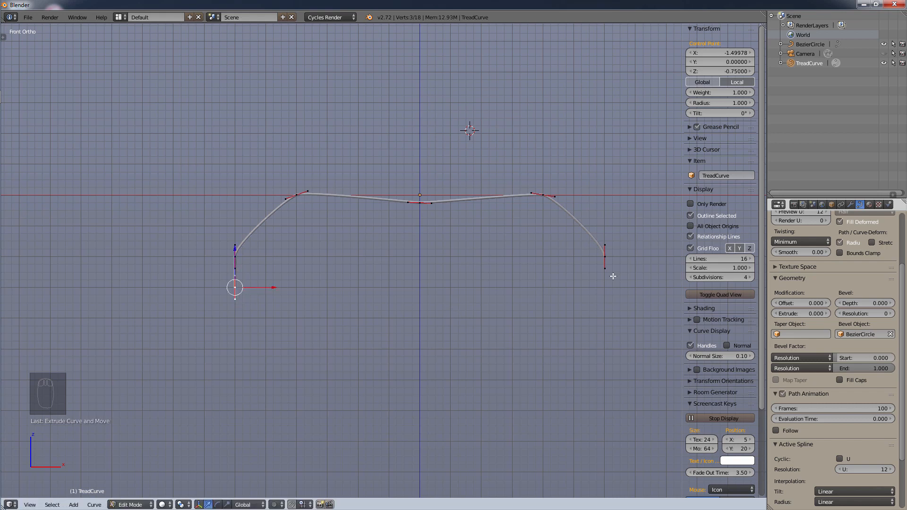
right_click(604, 259)
key("shift")
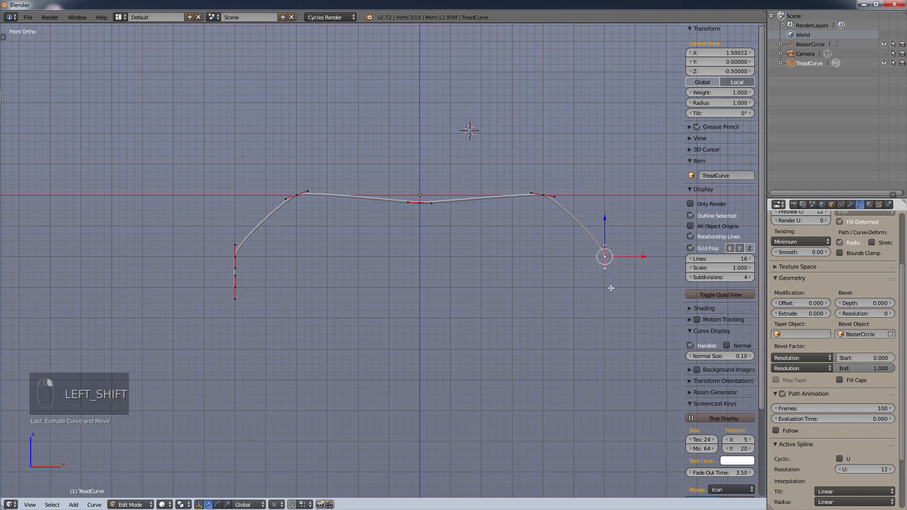
key("shift+r")
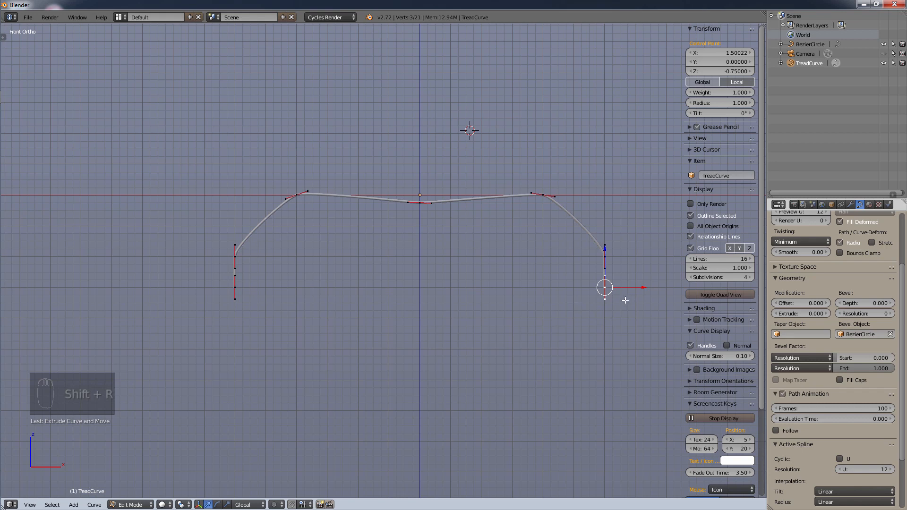
Extrude the X 1.5 end point by -0.25 along X and -0.25 along Z, and rotate the new point's handles to horizontal
key("e")
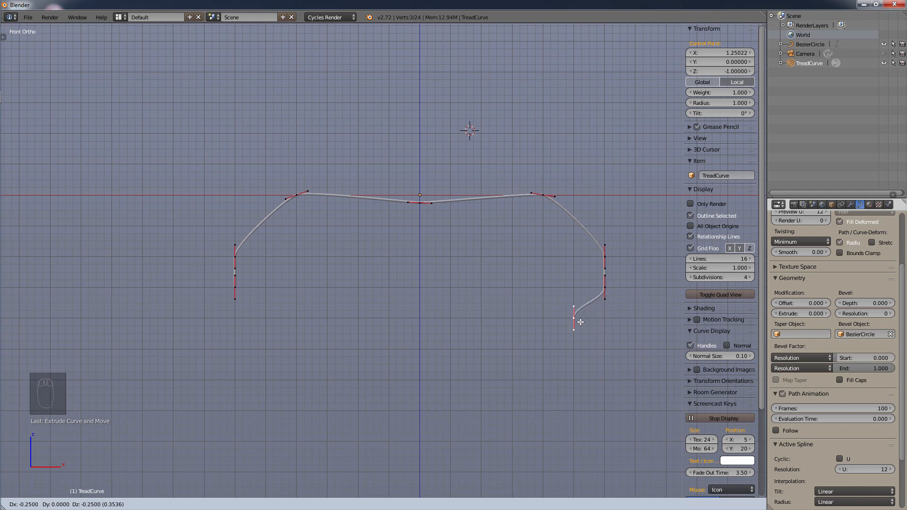
left_click(580, 322)
scroll(607, 316, "up", 7)
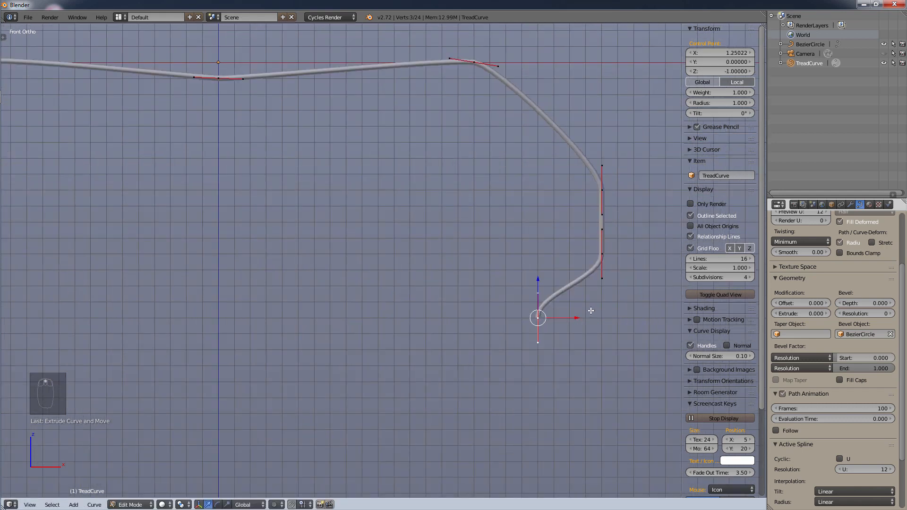
key("r")
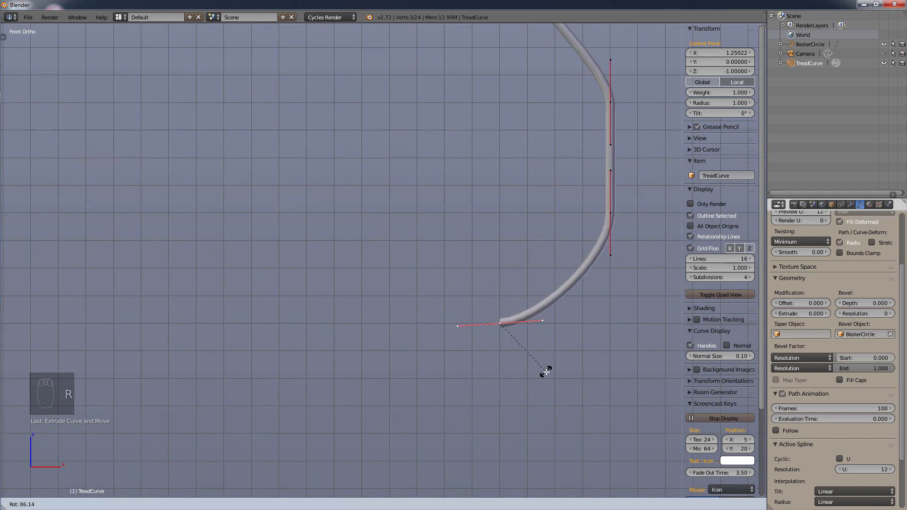
left_click(546, 371)
scroll(492, 249, "down", 6)
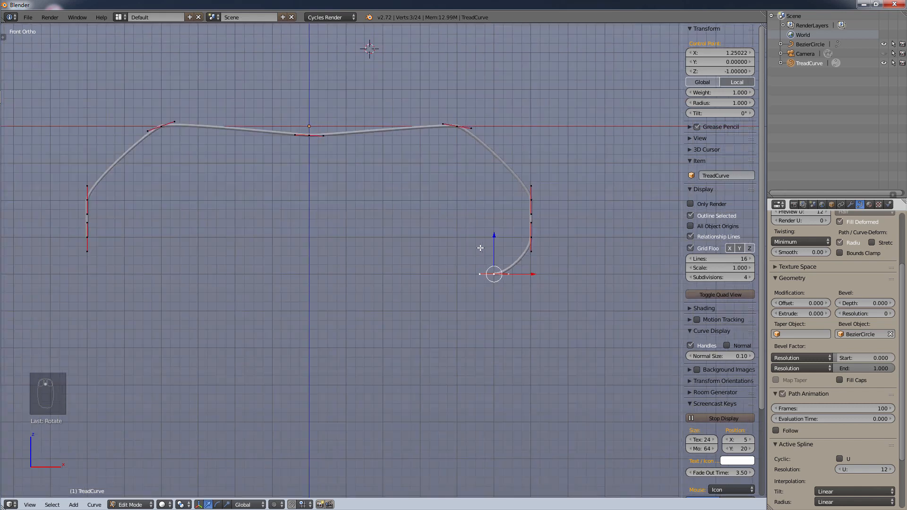
Extrude the X -1.5 end point down 0.25 to Z -1 and rotate the new point's handles to horizontal
middle_click_drag(243, 221, 345, 235, "shift")
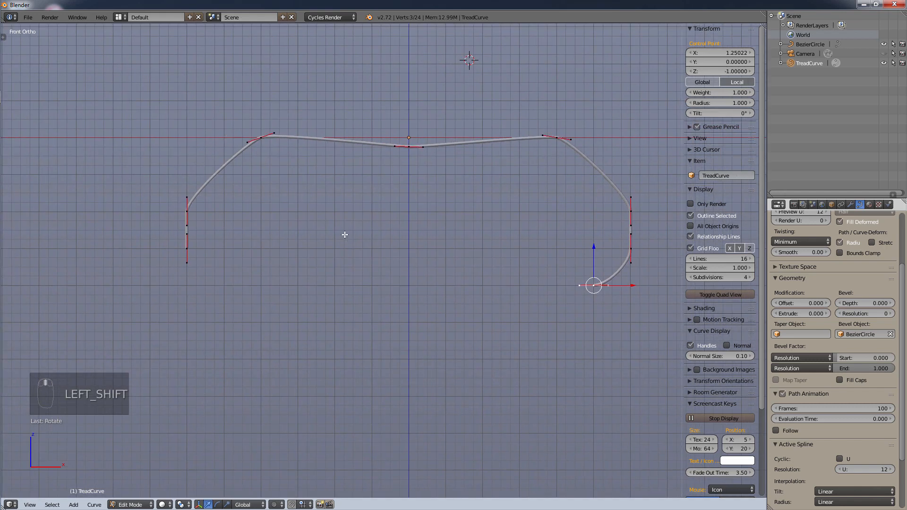
right_click(191, 250)
key("e")
key("e")
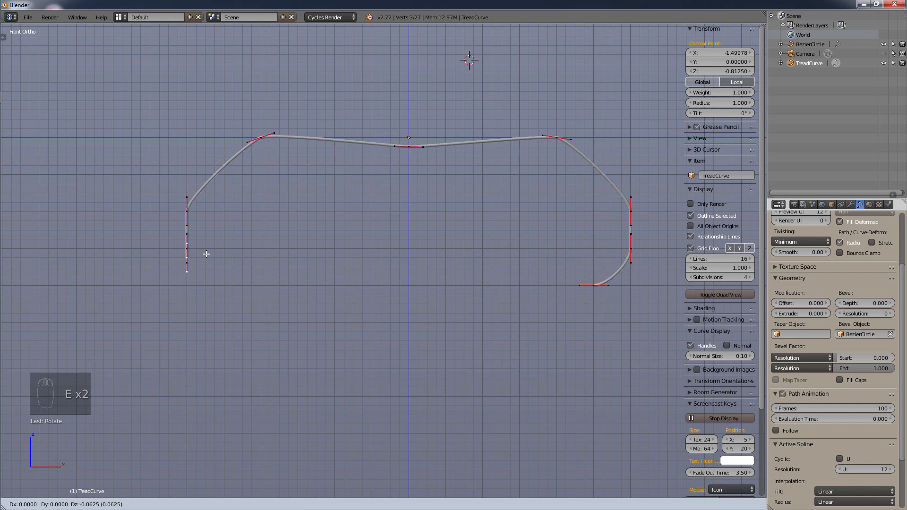
left_click(211, 278)
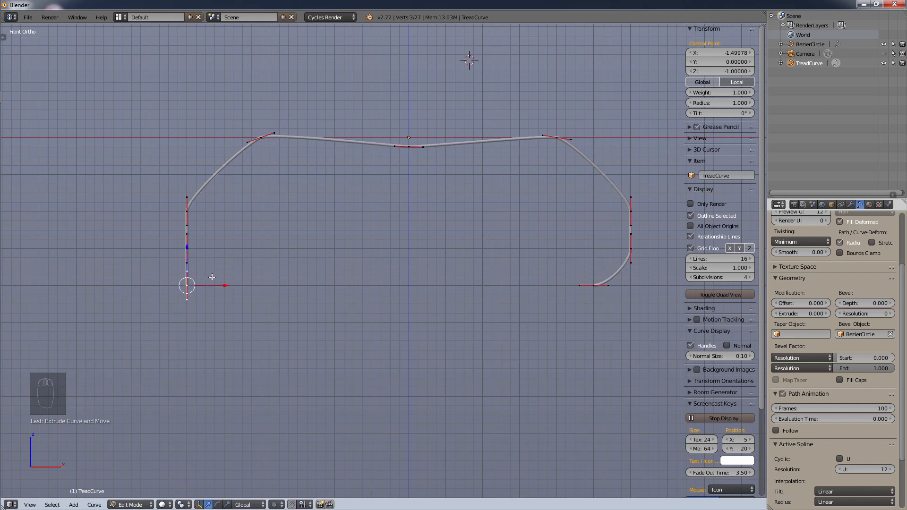
key("r")
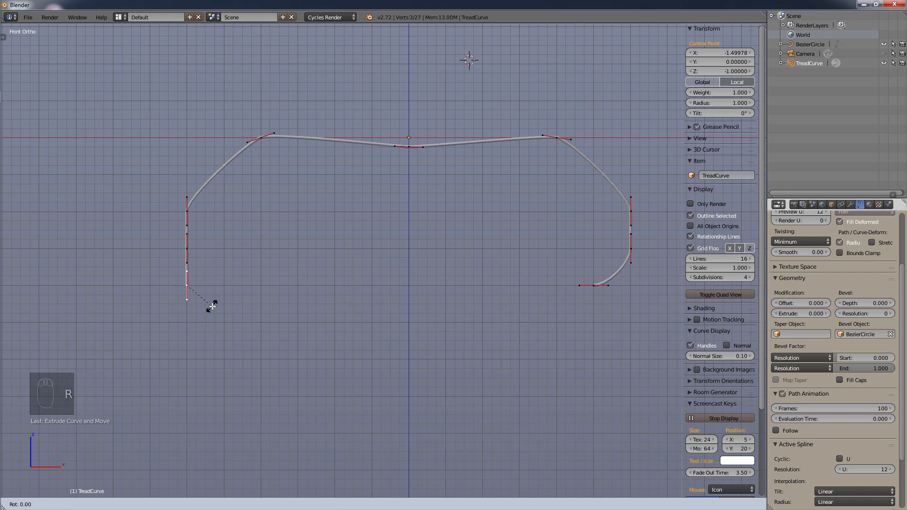
left_click(211, 305)
scroll(208, 295, "up", 5)
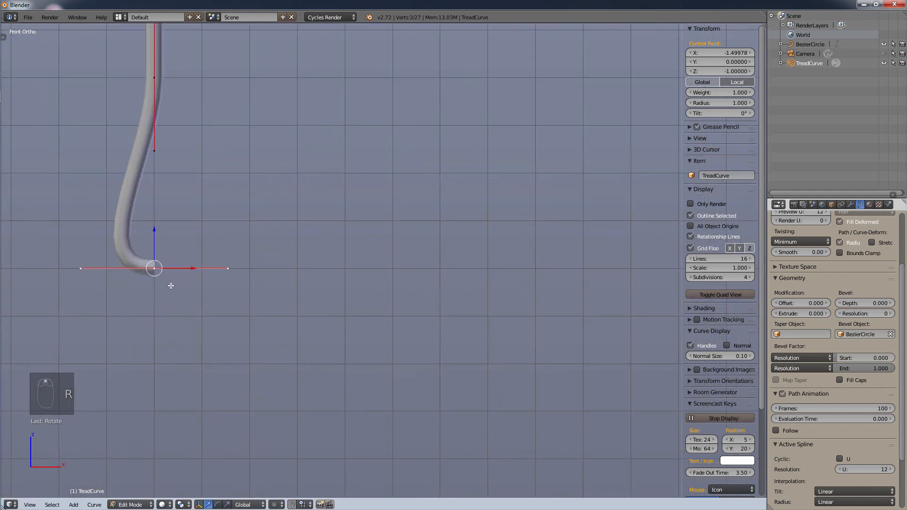
scroll(171, 285, "down", 3)
middle_click_drag(162, 158, 346, 279, "shift")
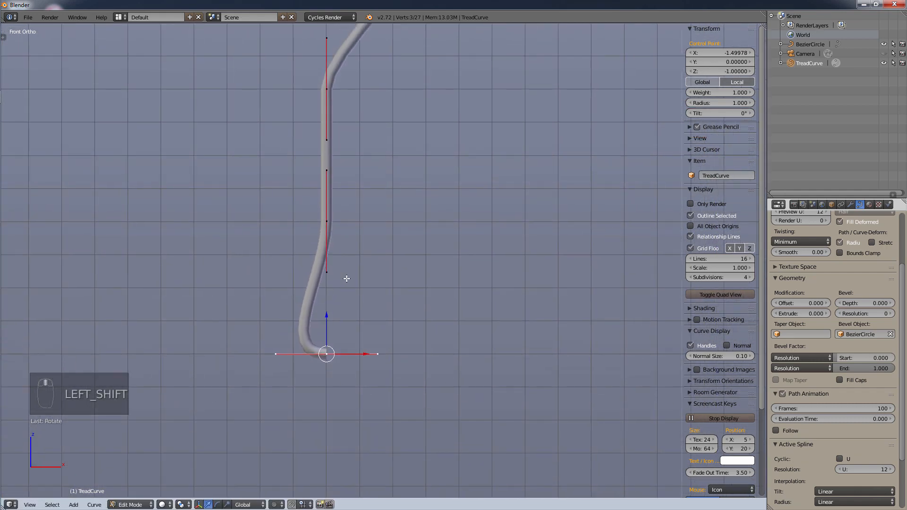
right_click(326, 222)
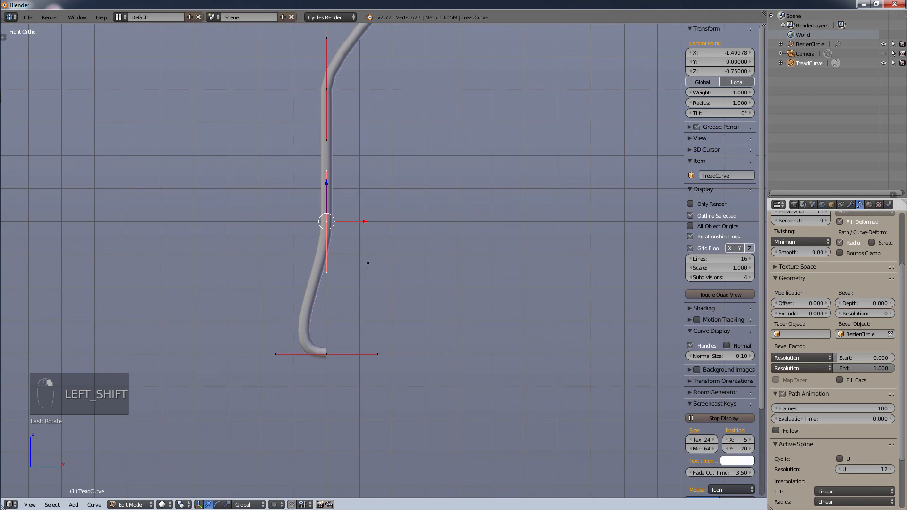
key("s")
right_click(351, 233)
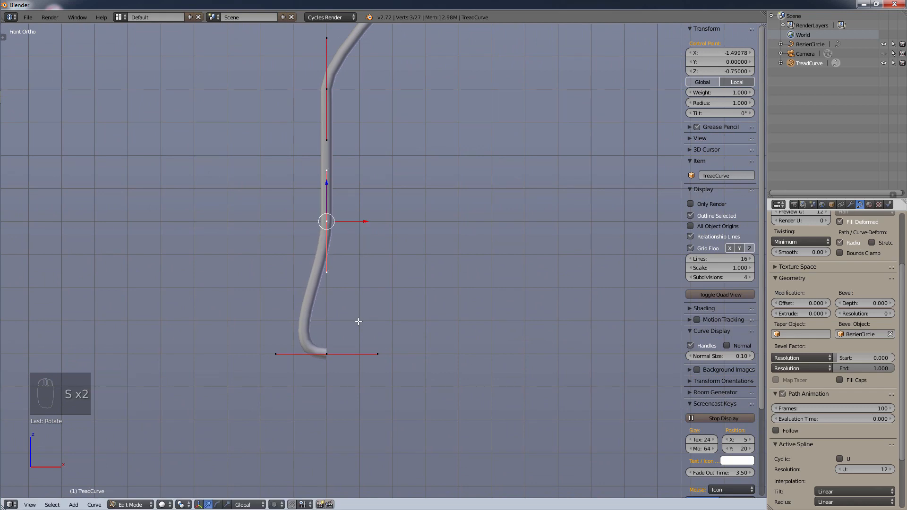
Move the lower end control point at X -1.5 inward by 0.25 along X, mirroring the opposite corner
right_click(334, 345)
scroll(425, 354, "down", 5)
middle_click_drag(458, 364, 328, 307, "shift")
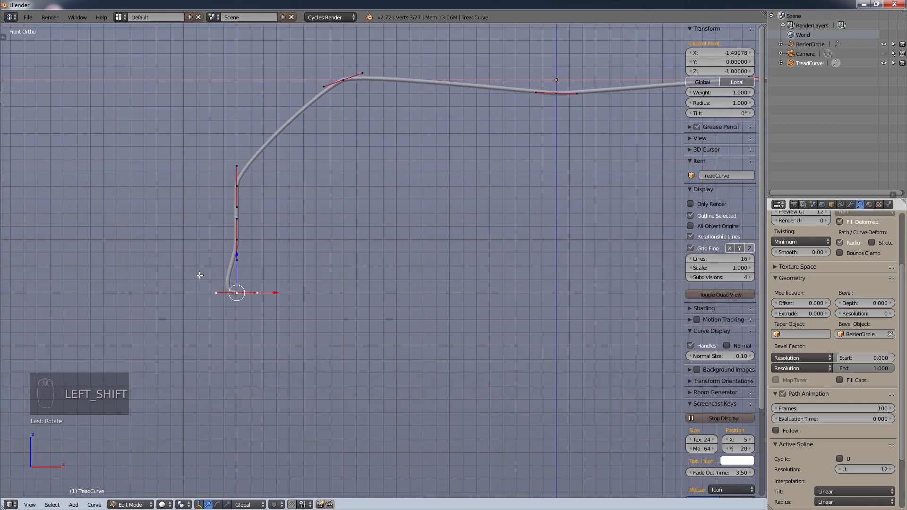
key("g")
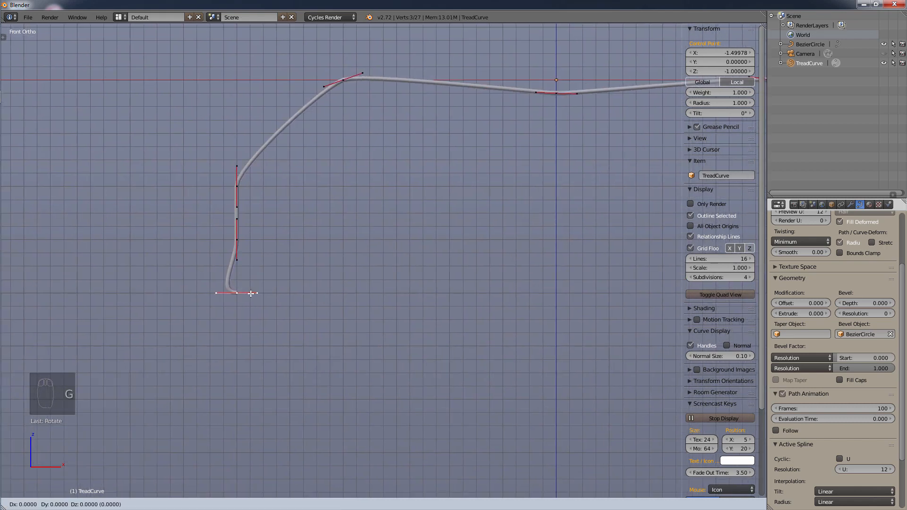
left_click(303, 298)
scroll(361, 263, "down", 3)
middle_click_drag(429, 304, 387, 298, "shift")
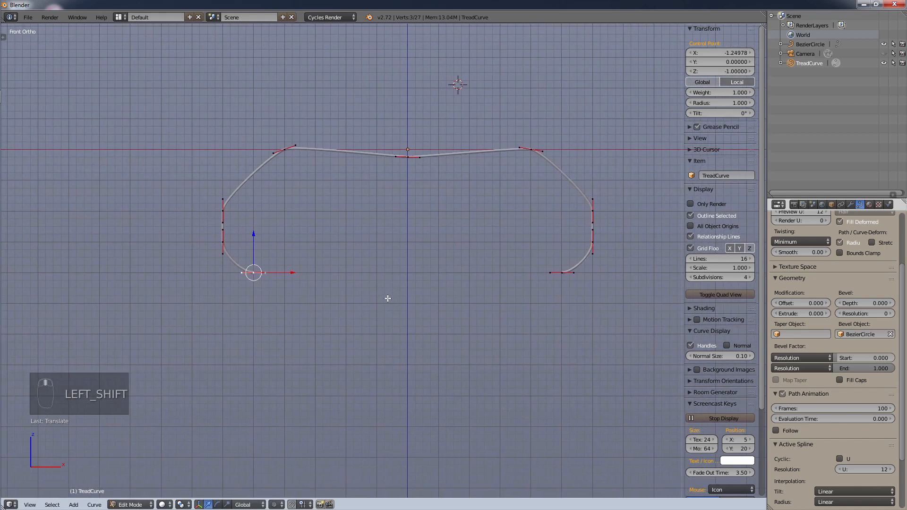
Extrude the X -1.25 end point 1.25 along X to the centre line, keeping it at Z -1
scroll(368, 280, "up", 1)
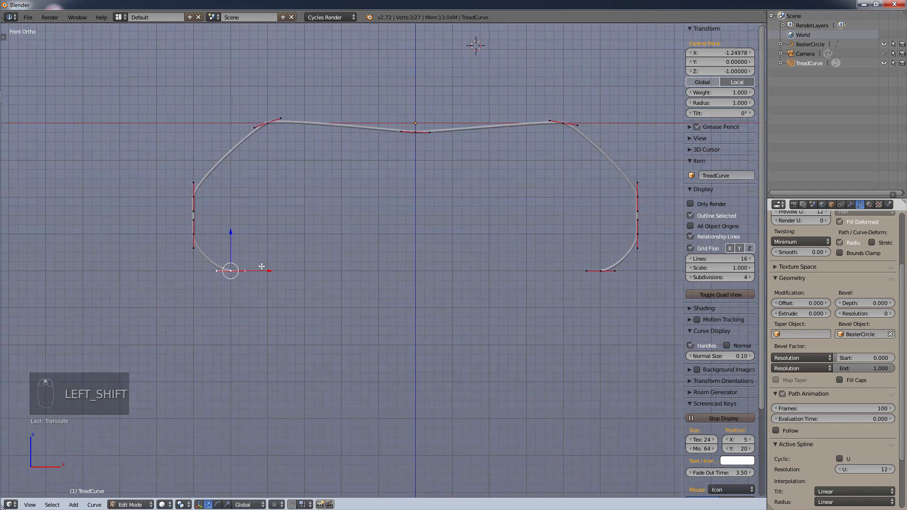
key("e")
key("e")
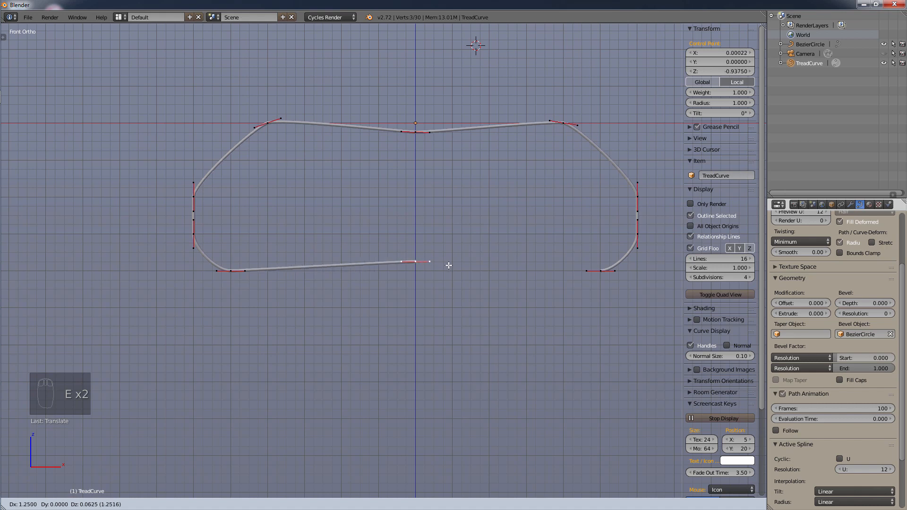
left_click(449, 268)
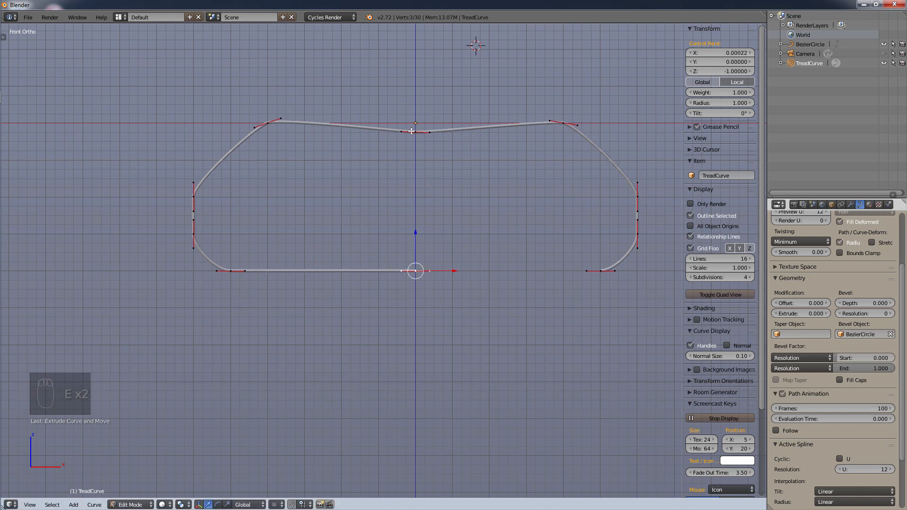
Close the curve by making a segment between the bottom centre point and the X 1.25 end point
key("shift")
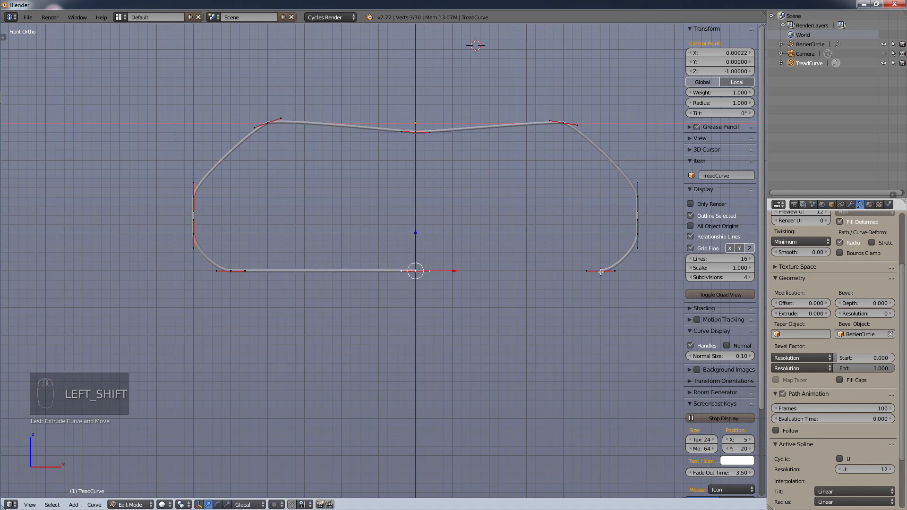
right_click(601, 272, "shift")
key("f")
key("f")
Remove the BezierCircle bevel object from TreadCurve and briefly display the curve normals to check their direction
mouse_move(532, 228)
middle_mouse_down()
mouse_move(427, 271)
mouse_move(404, 305)
mouse_move(523, 340)
mouse_move(569, 235)
mouse_move(530, 227)
mouse_move(540, 242)
mouse_move(541, 229)
middle_mouse_up()
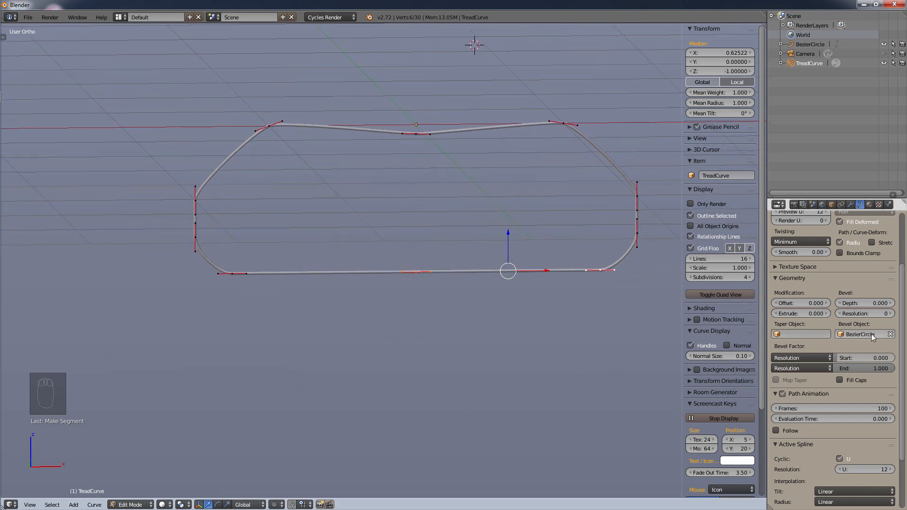
left_click(891, 334)
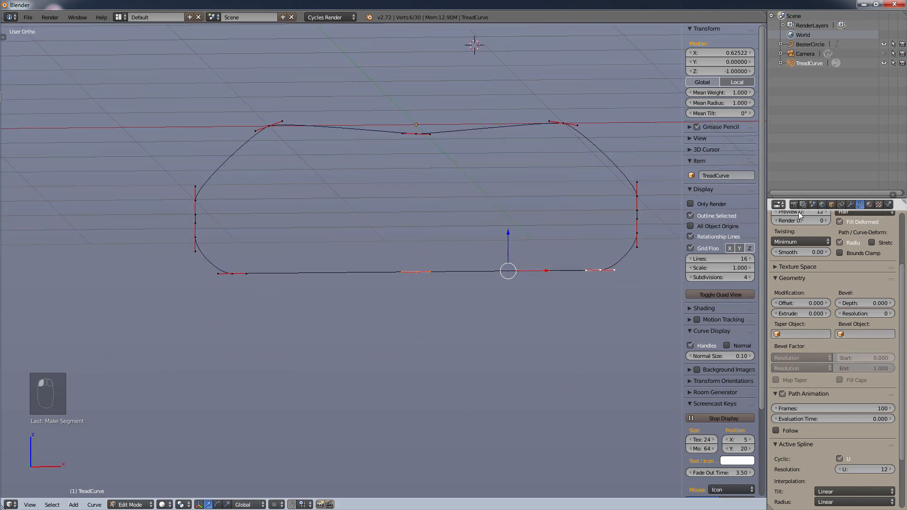
middle_click_drag(585, 185, 590, 236)
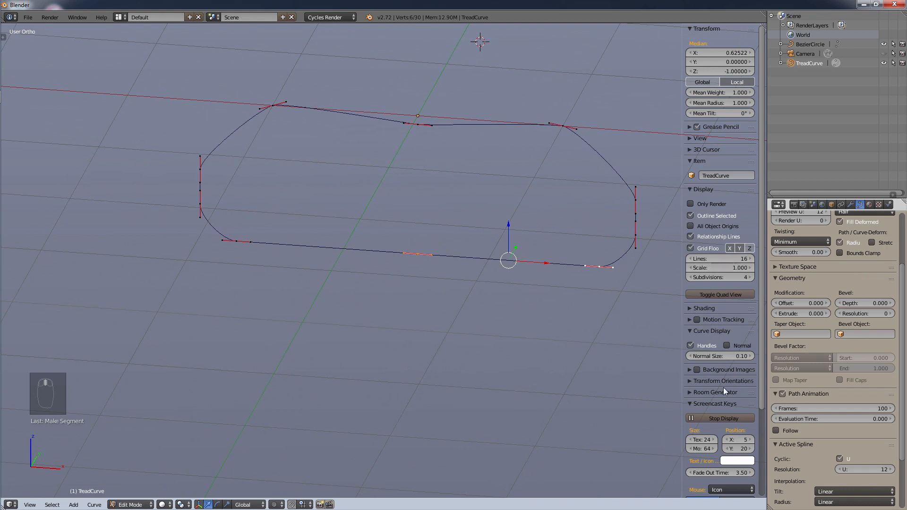
left_click(727, 345)
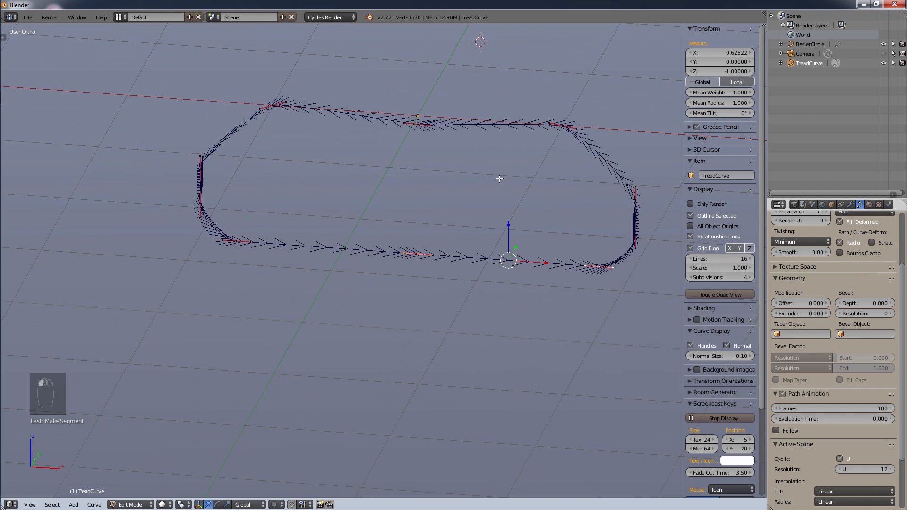
left_click(728, 345)
Return TreadCurve to Object Mode and delete the BezierCircle object from the scene
left_click(137, 504)
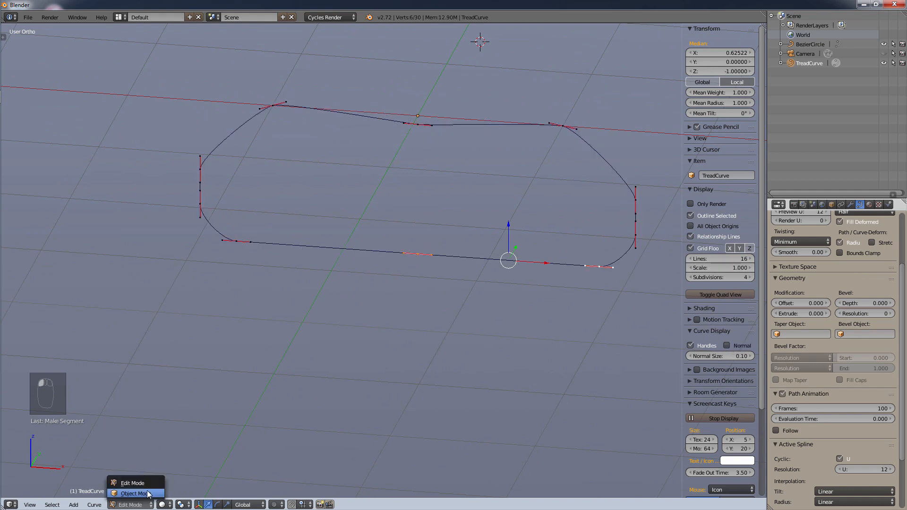
left_click(135, 494)
left_click(810, 44)
right_click(809, 43)
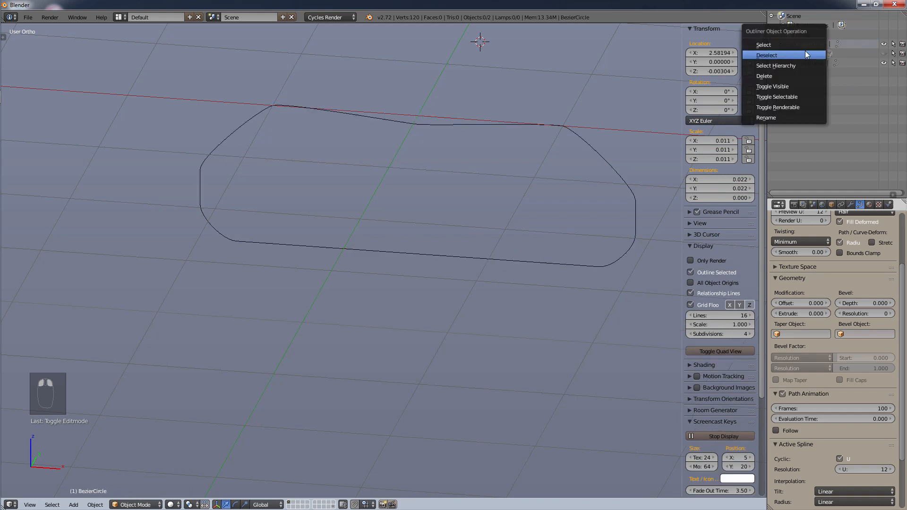
left_click(792, 74)
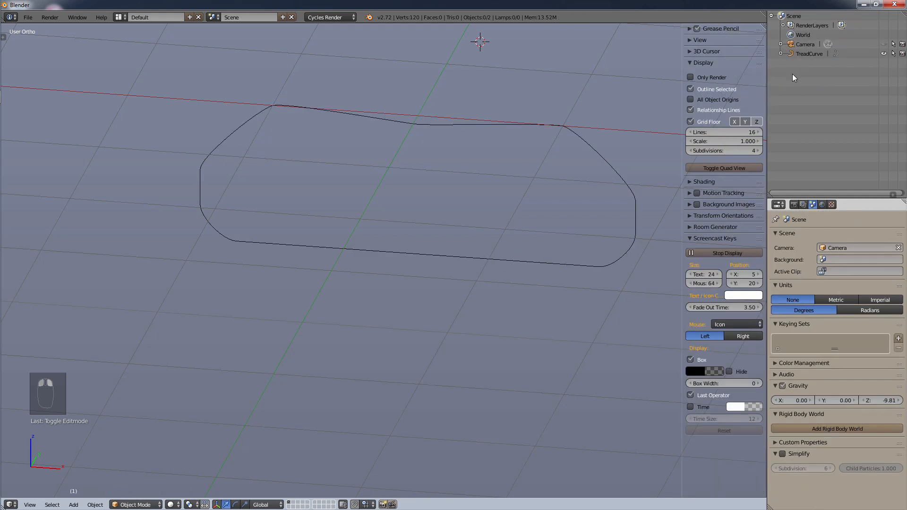
Select TreadCurve and examine its origin point relative to the path in side, front and angled views
left_click(812, 55)
key("KP_3")
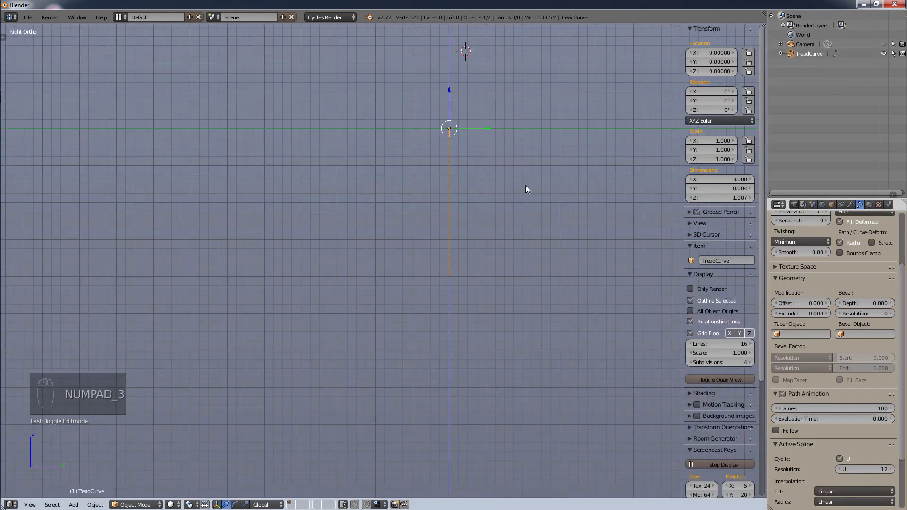
key("KP_1")
scroll(497, 185, "down", 4)
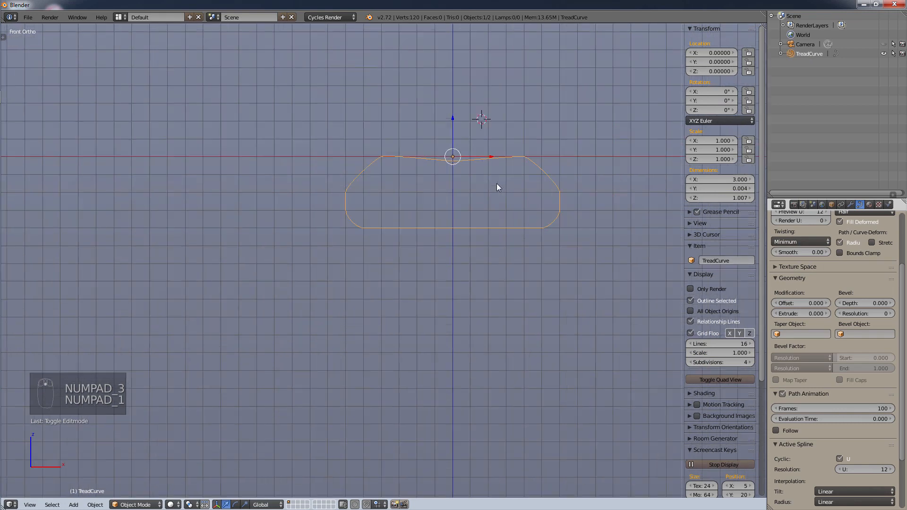
key("s")
right_click(539, 224)
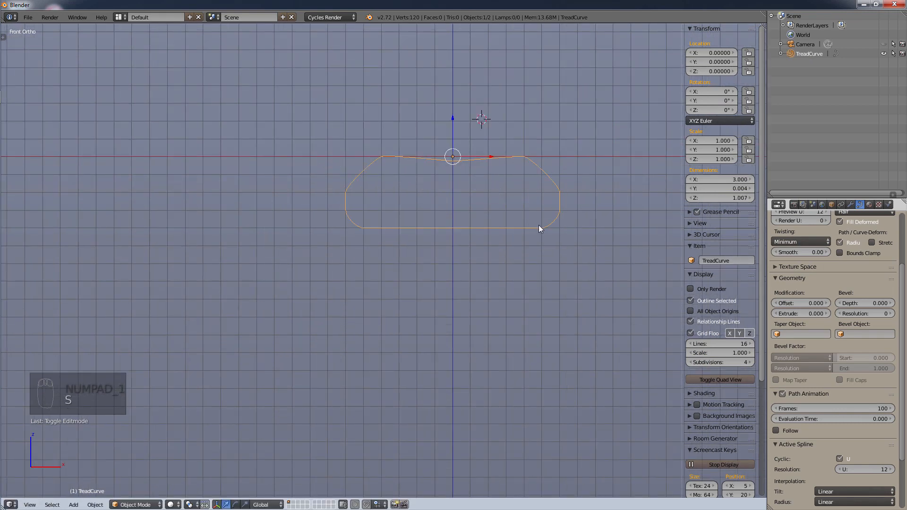
scroll(478, 151, "up", 6)
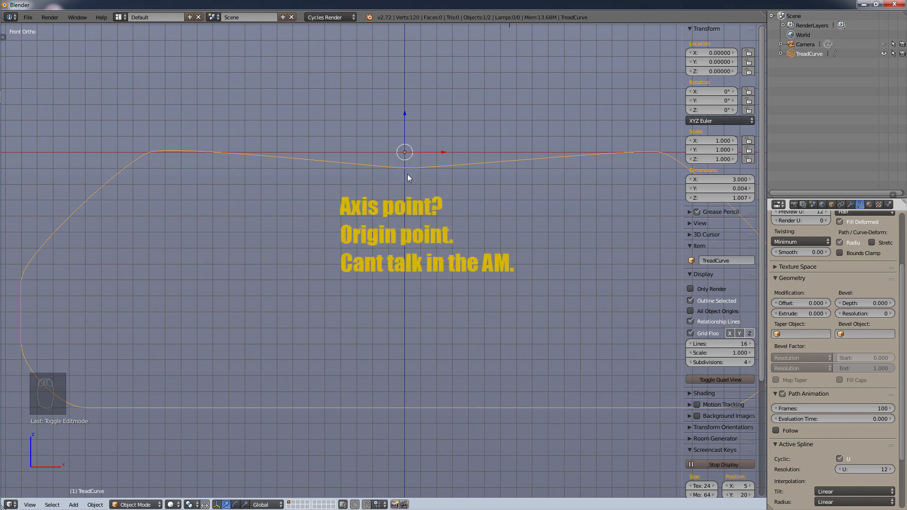
scroll(407, 174, "up", 7)
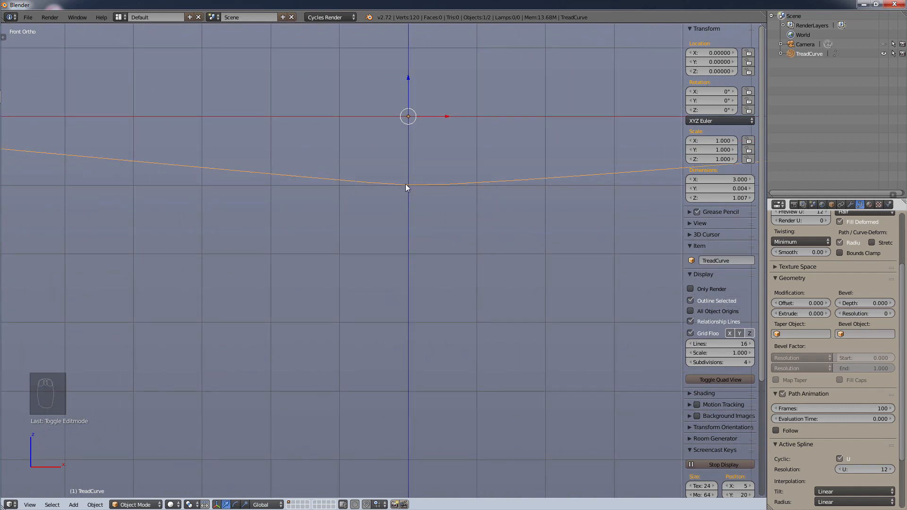
scroll(408, 186, "down", 7)
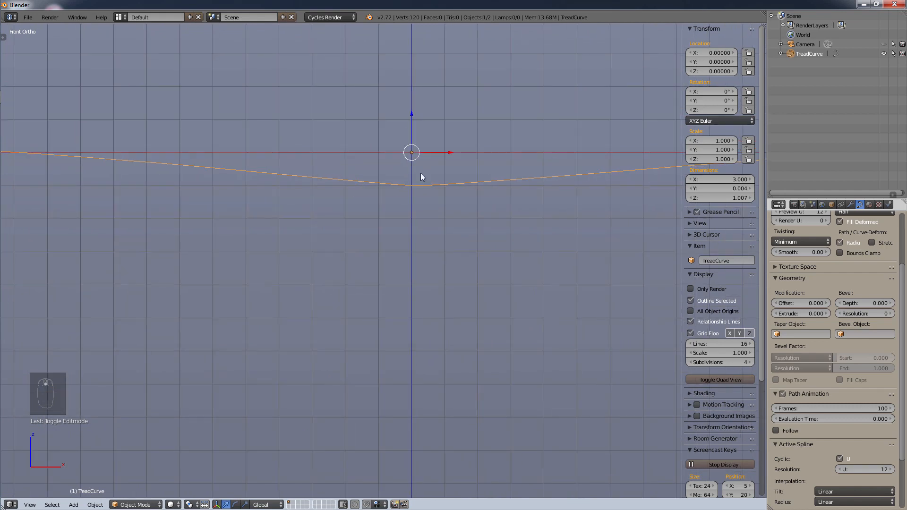
middle_click_drag(403, 149, 427, 166)
scroll(423, 161, "up", 5)
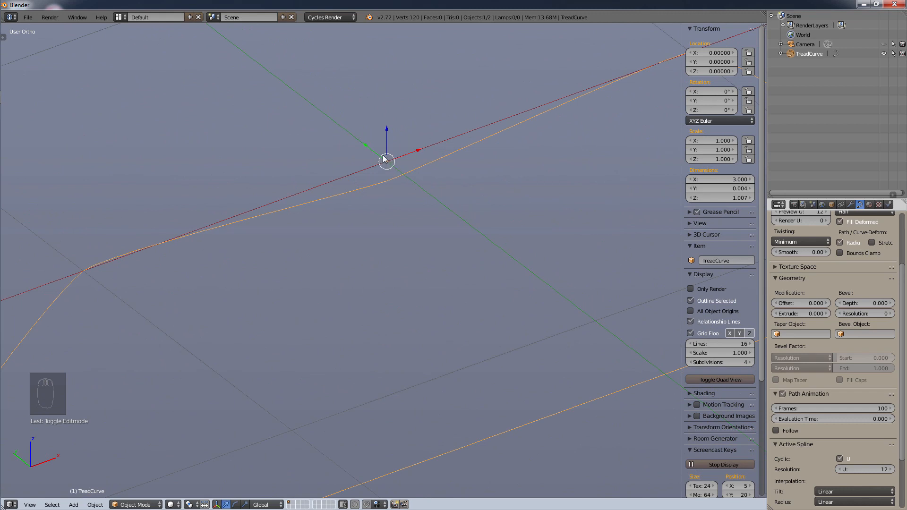
scroll(395, 166, "down", 4)
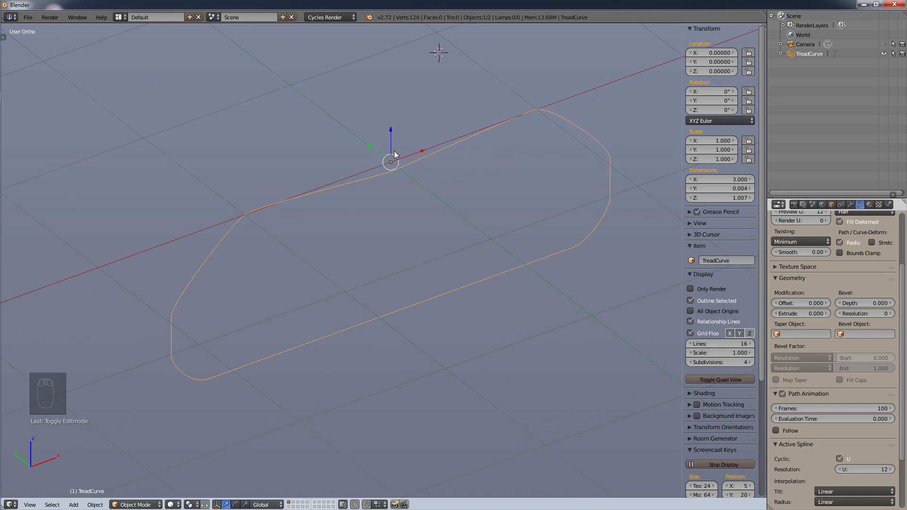
Add a cube mesh at the 3D cursor's current location and rename it Tread
key("KP_7")
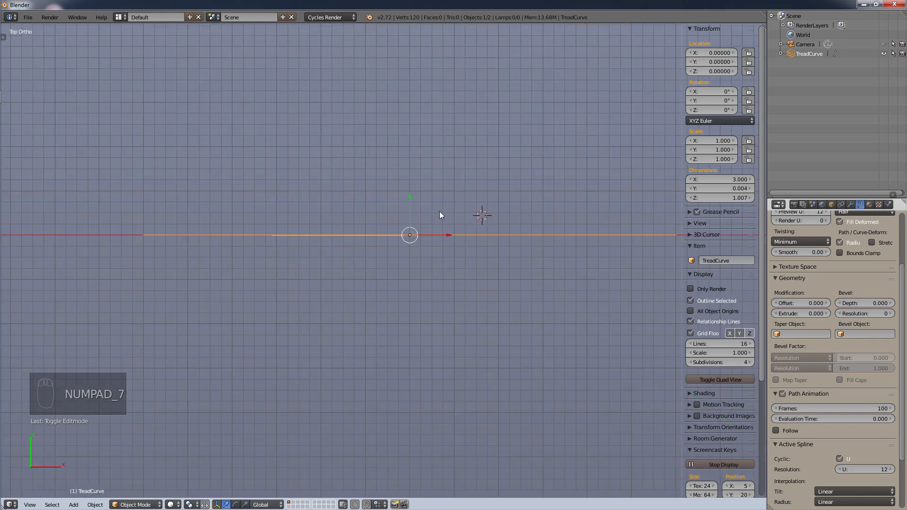
scroll(442, 236, "down", 5)
scroll(444, 239, "up", 3)
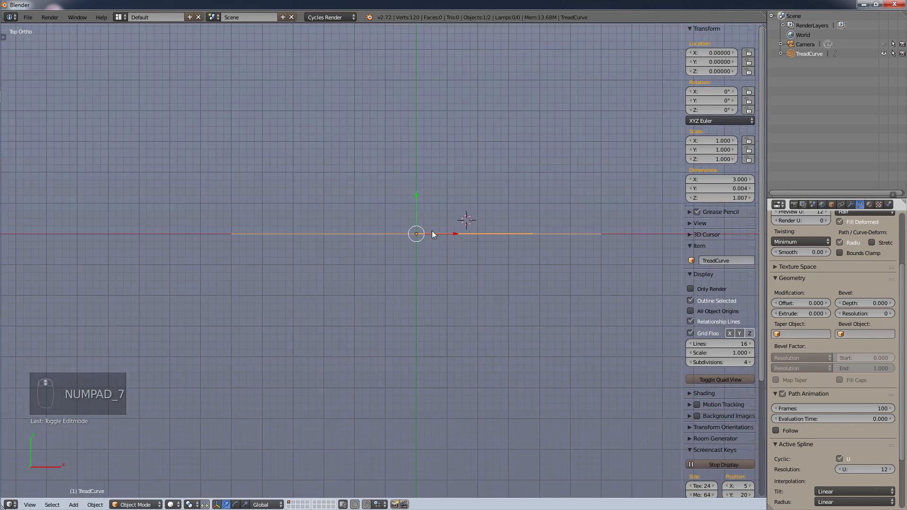
middle_click_drag(429, 223, 404, 237)
key("shift+a")
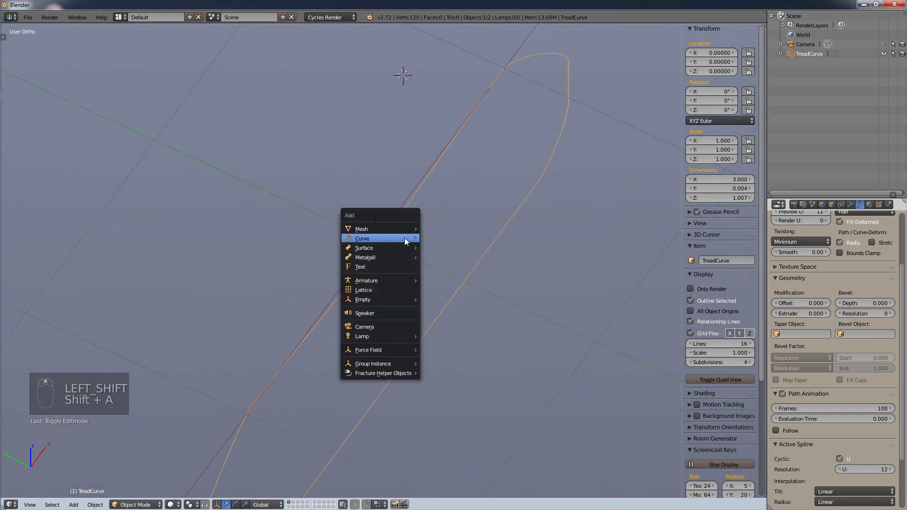
mouse_move(404, 228)
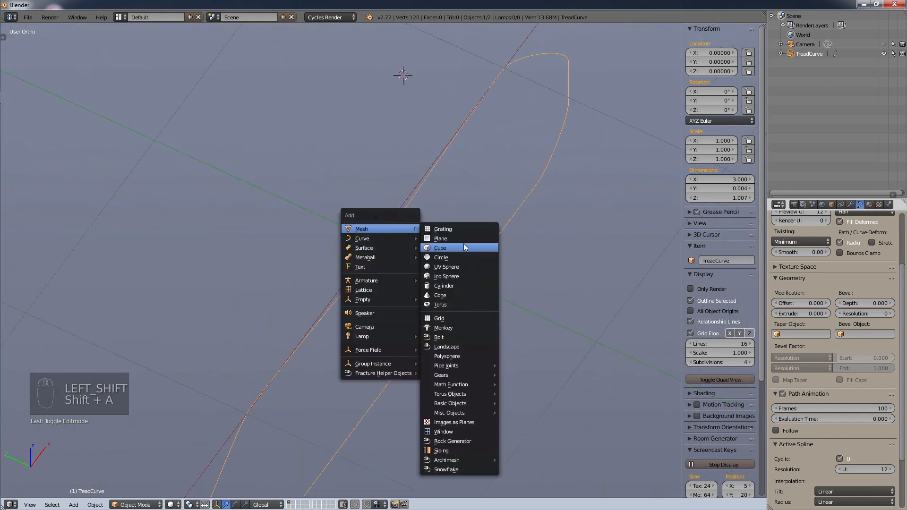
left_click(461, 239)
scroll(522, 244, "down", 4)
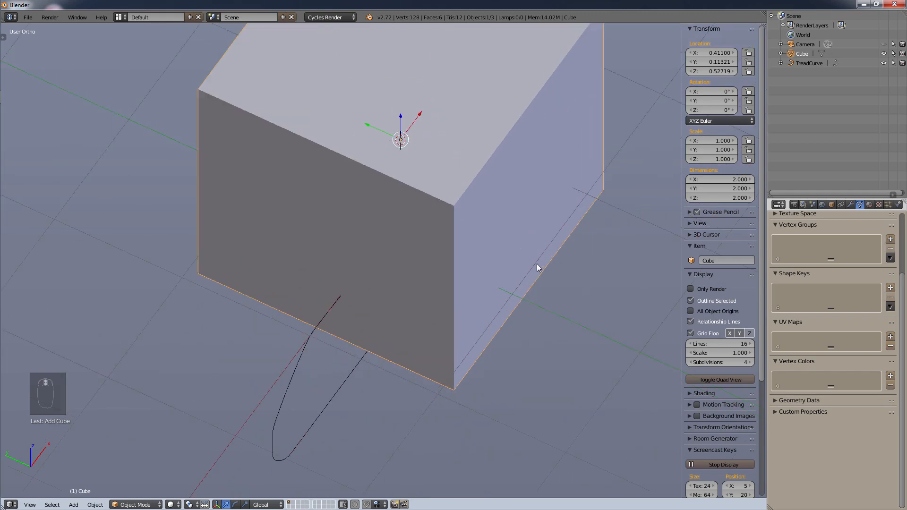
double_click(802, 54)
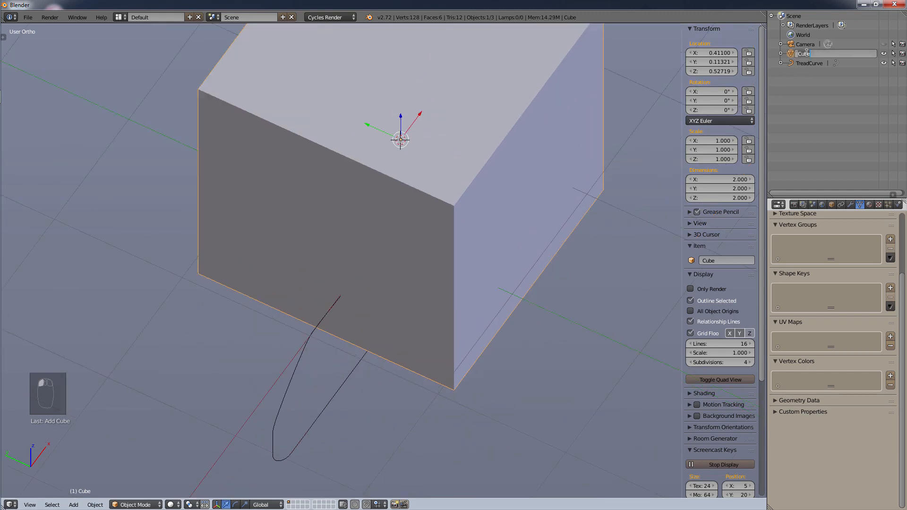
type("Tread")
key("Return")
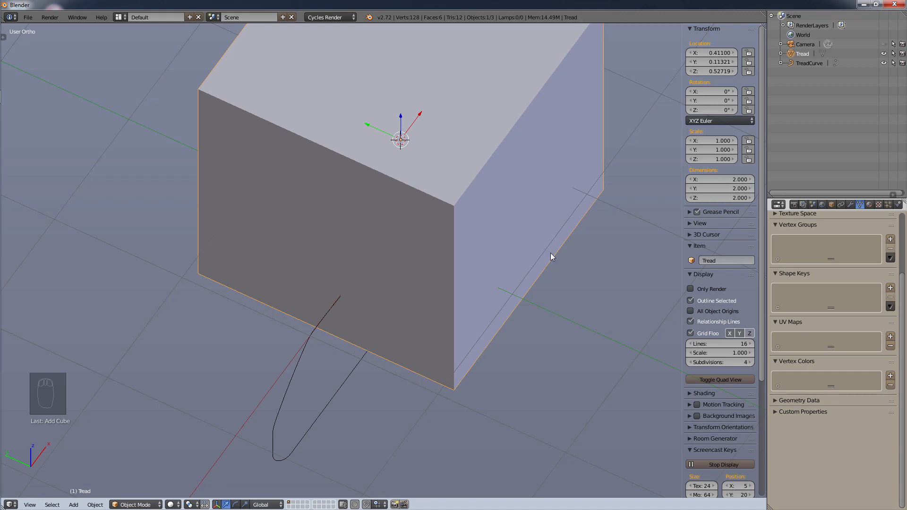
Try scaling the Tread cube, then undo its renaming and creation
key("s")
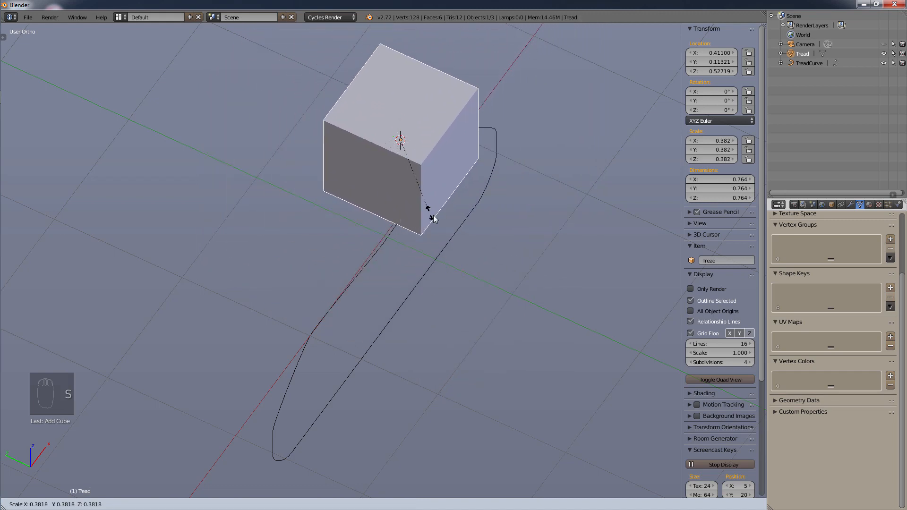
right_click(433, 218)
middle_click_drag(504, 254, 461, 289)
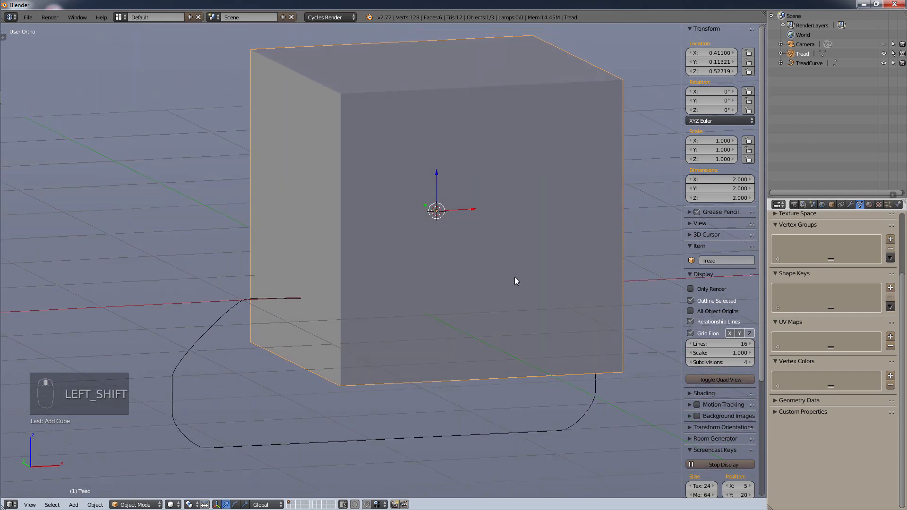
middle_click_drag(483, 199, 501, 203)
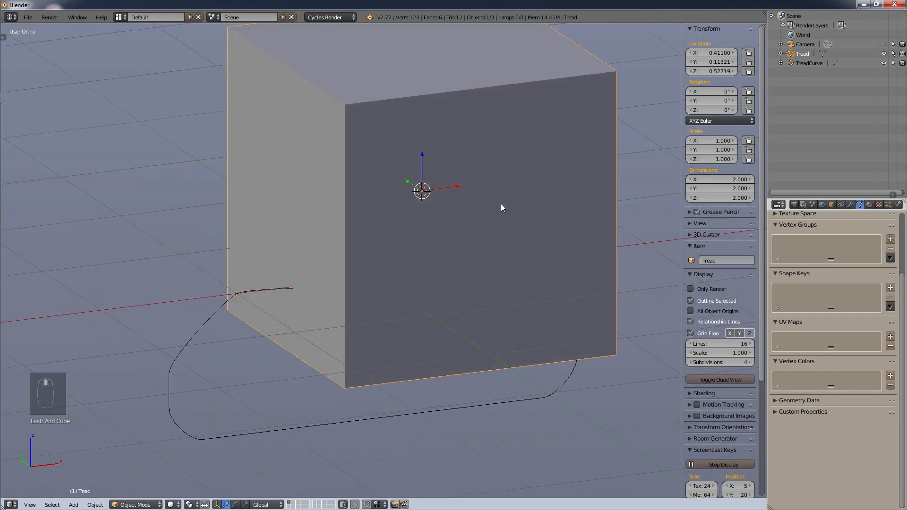
key("ctrl+z")
key("ctrl+z")
key("ctrl+z")
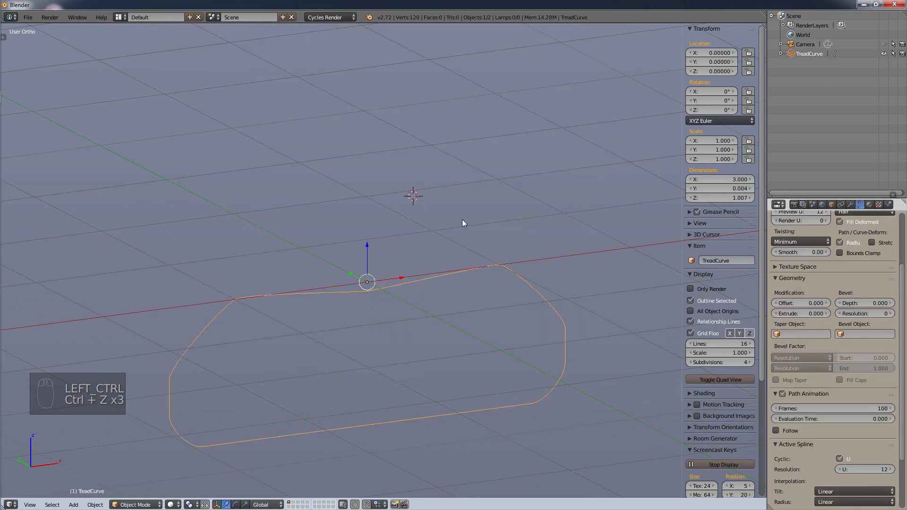
Snap the 3D cursor to the scene centre and check that it lines up with TreadCurve's origin
key("shift+s")
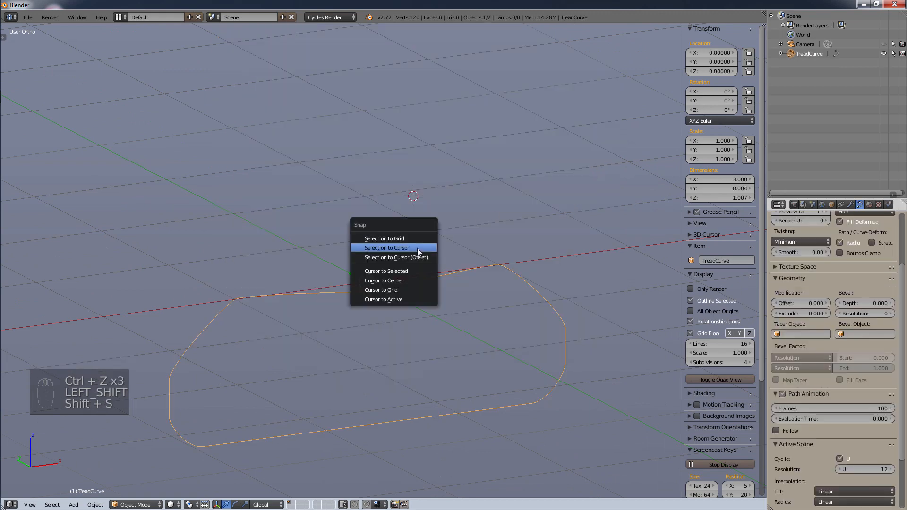
left_click(412, 281)
scroll(354, 285, "up", 3)
scroll(354, 282, "up", 3)
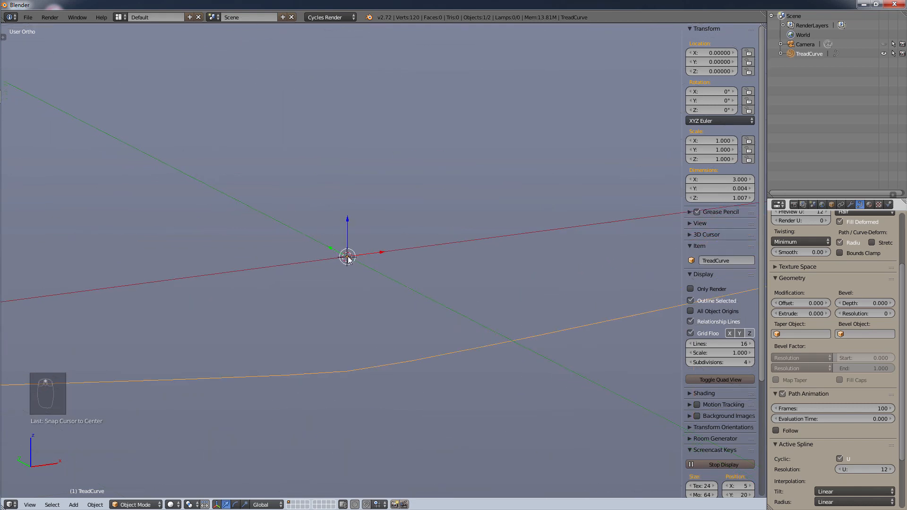
scroll(350, 264, "down", 5)
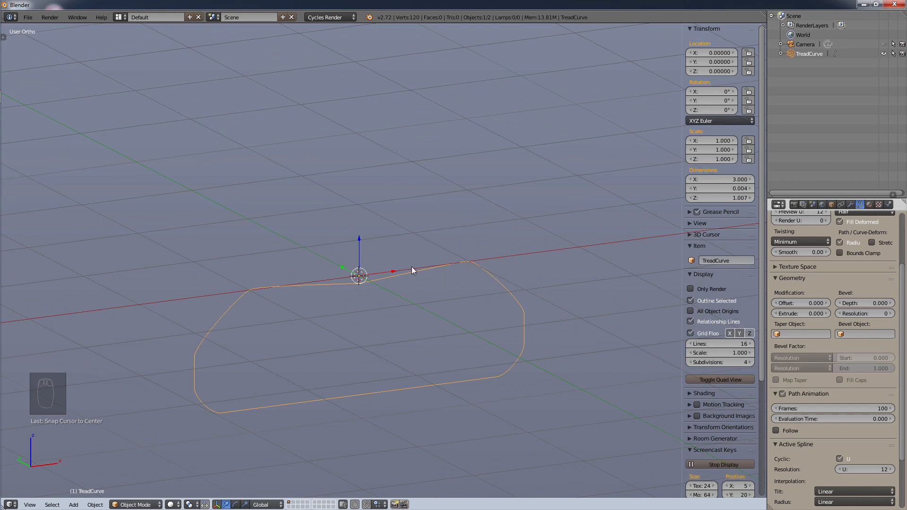
Add a cube mesh at the centred 3D cursor and scale it down uniformly to about 0.061
key("KP_7")
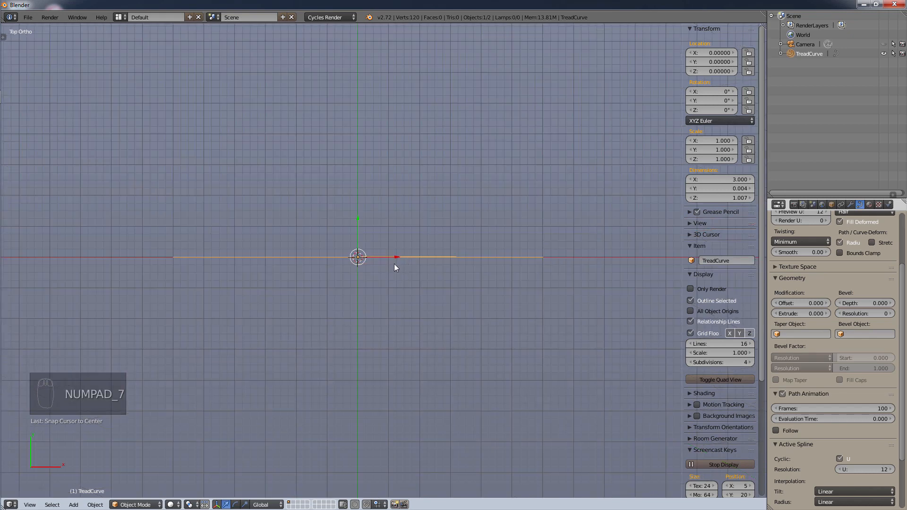
middle_click_drag(395, 268, 367, 298)
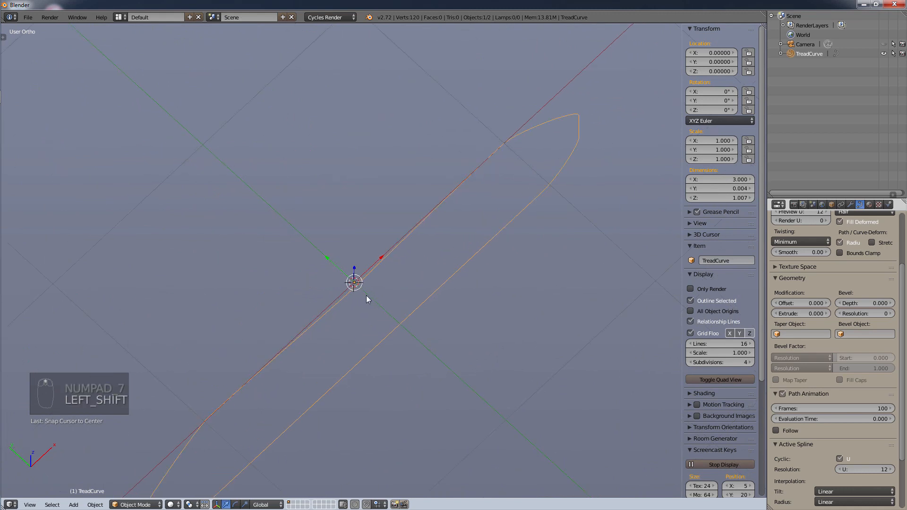
key("shift+a")
mouse_move(366, 296)
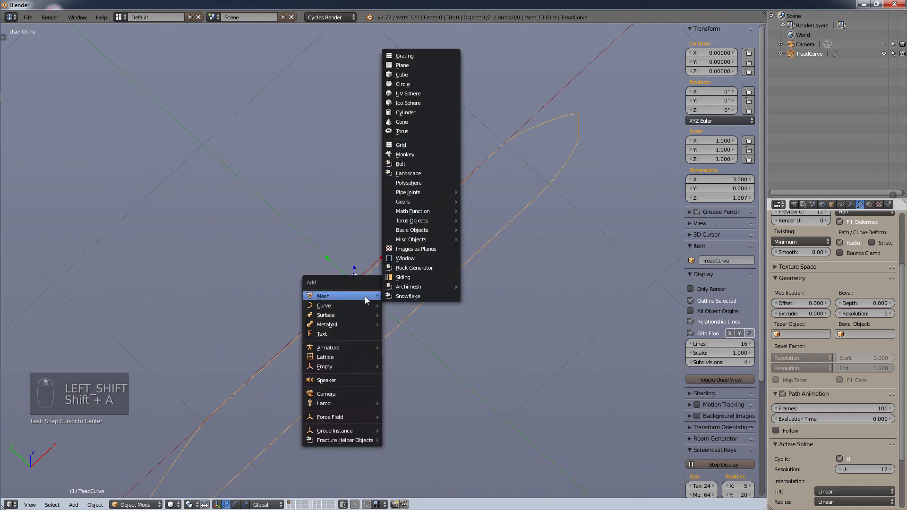
left_click(411, 75)
key("s")
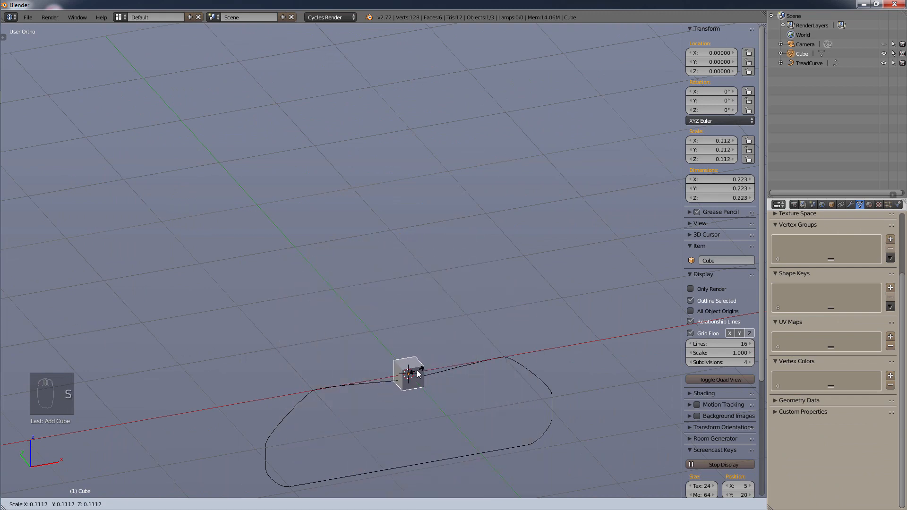
left_click(412, 383)
scroll(411, 382, "up", 10)
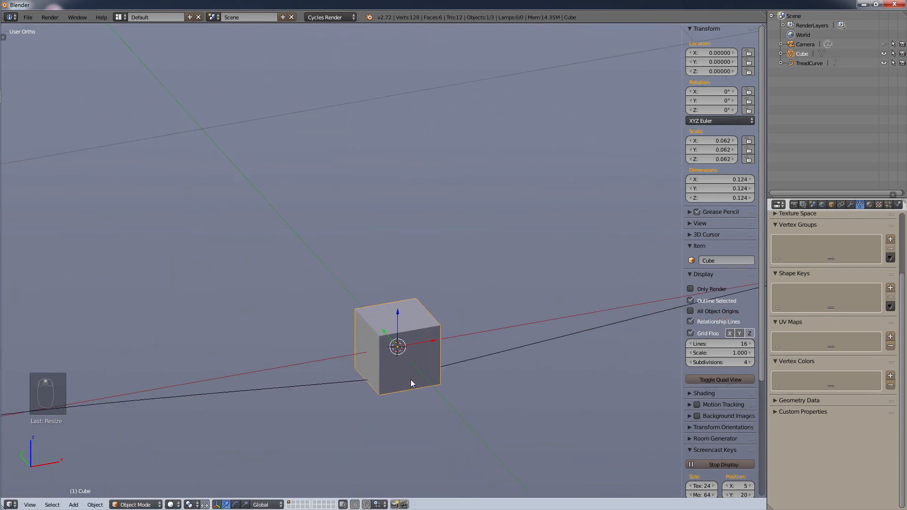
key("s")
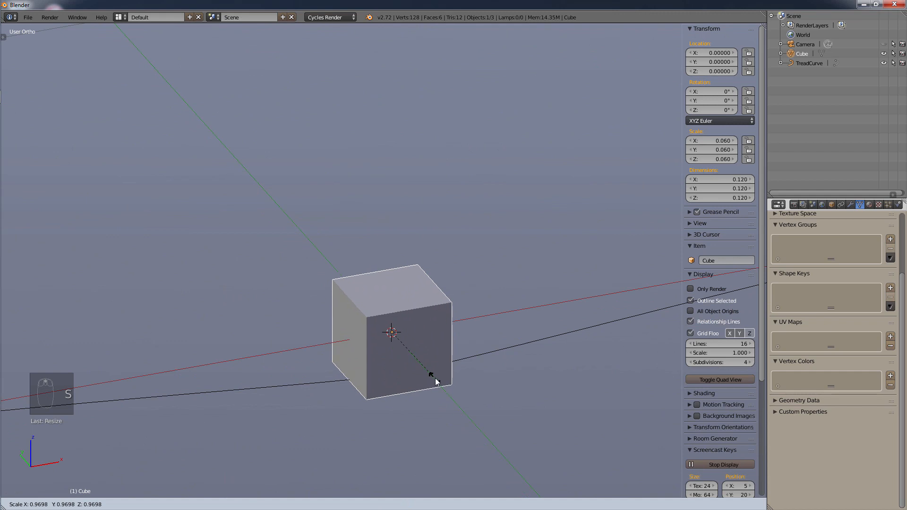
left_click(431, 375)
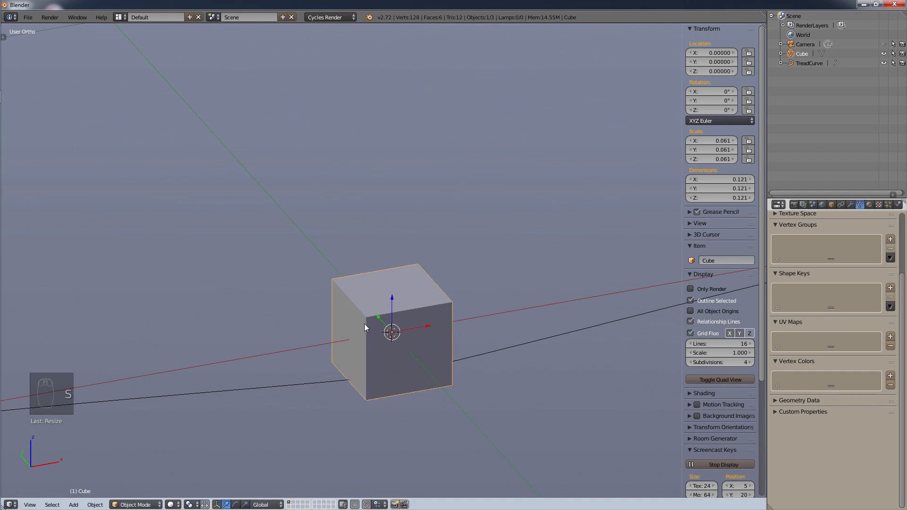
In face editing, lower the cube's upper face along Z into a thin slab and select the slab's front face at Y -1
left_click(142, 505)
left_click(137, 482)
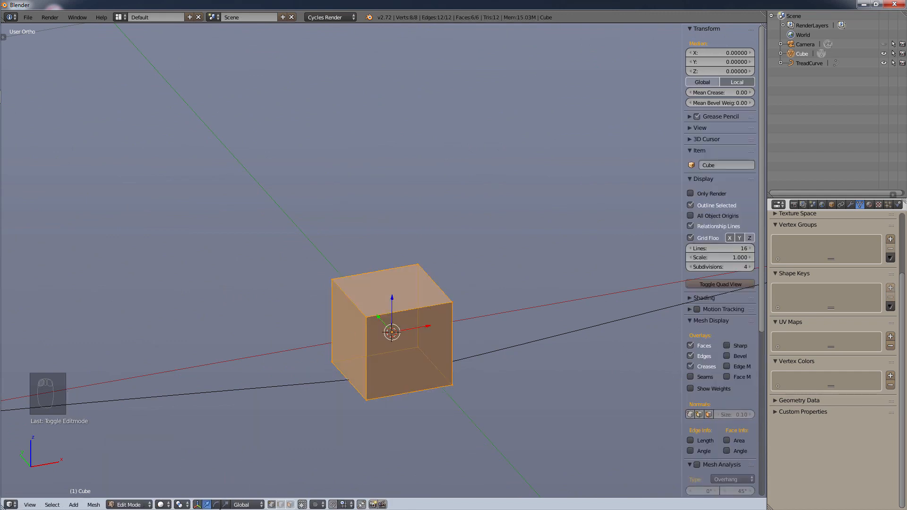
left_click(290, 504)
right_click(385, 282)
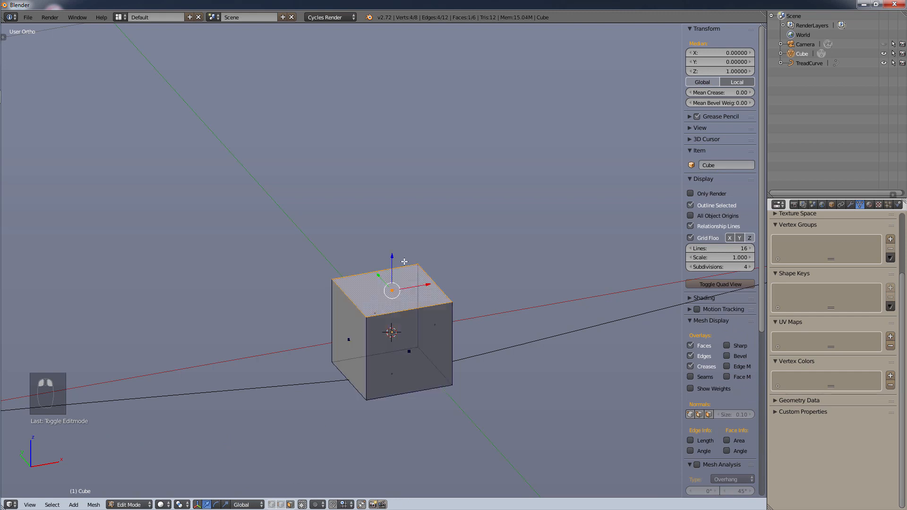
left_click_drag(393, 258, 398, 379)
right_click(399, 382)
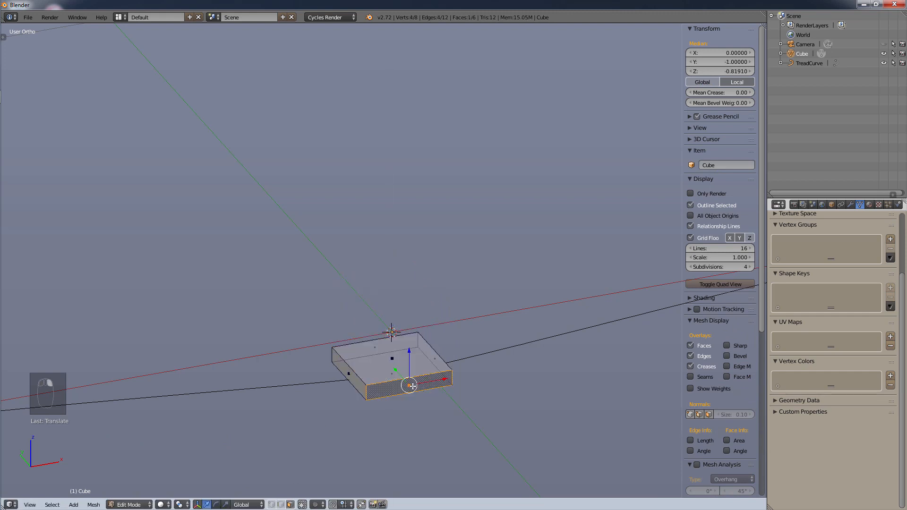
Extend the slab's front face along Y to about -3.22 and check the shape against the curve from above and the side
key("g")
key("y")
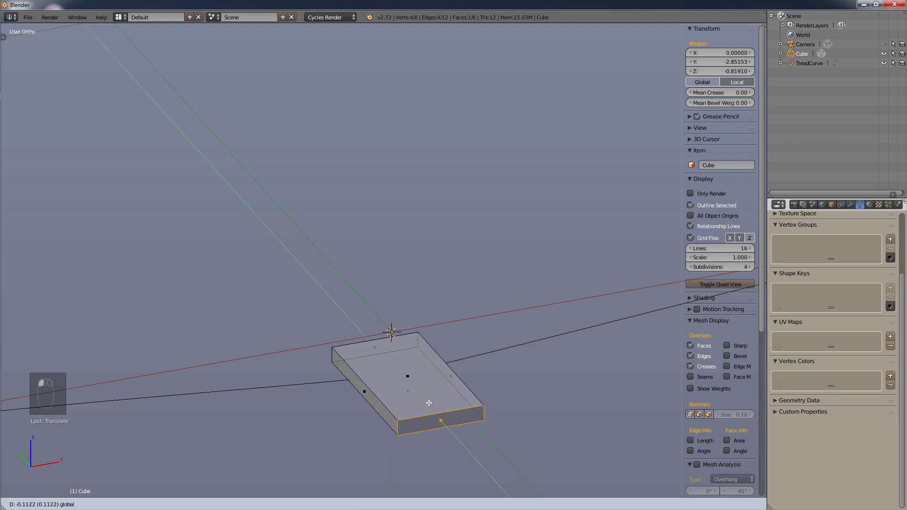
left_click(415, 395)
middle_click_drag(381, 366, 454, 368)
key("KP_7")
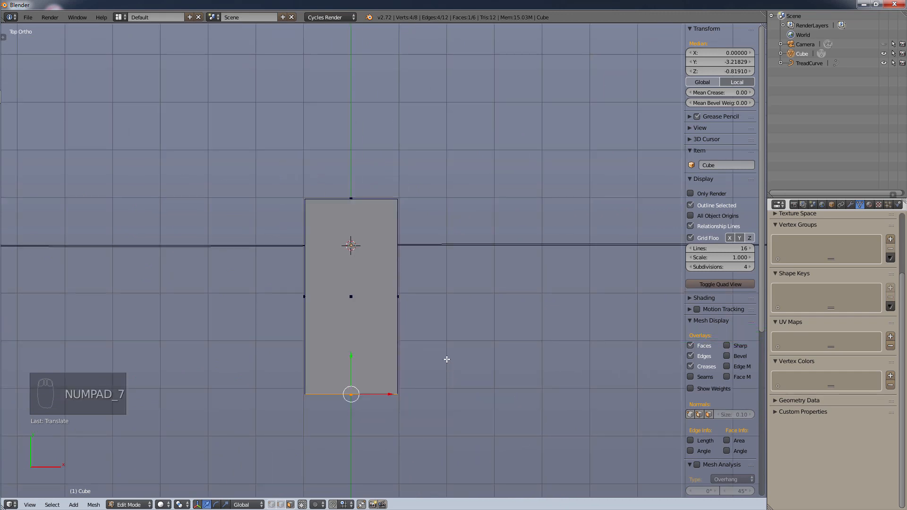
scroll(414, 324, "down", 4)
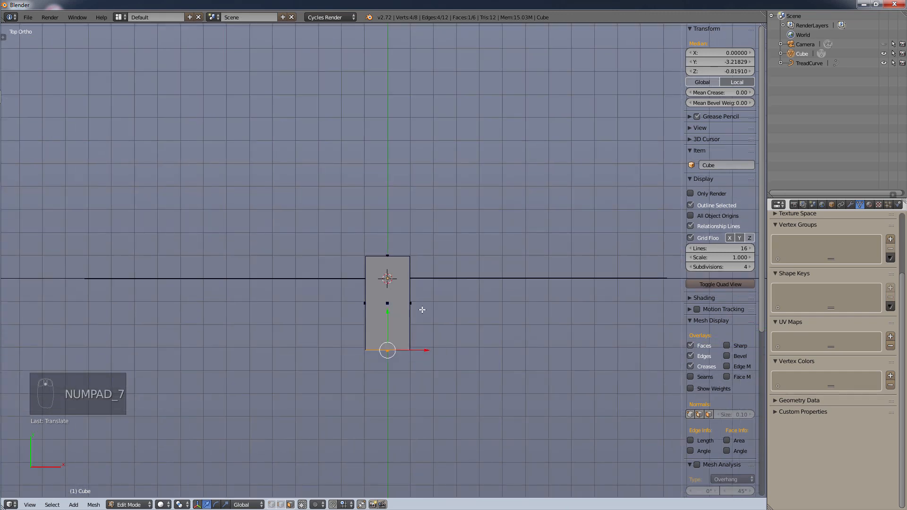
key("KP_3")
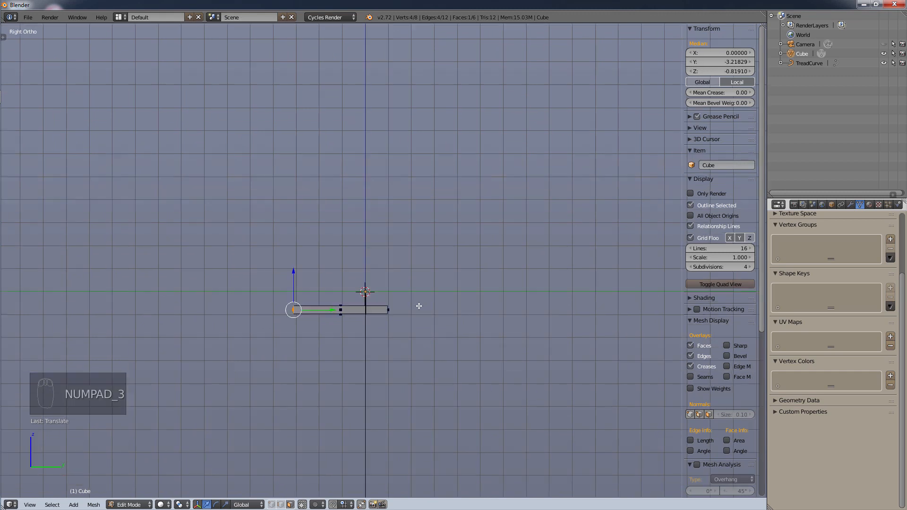
key("KP_7")
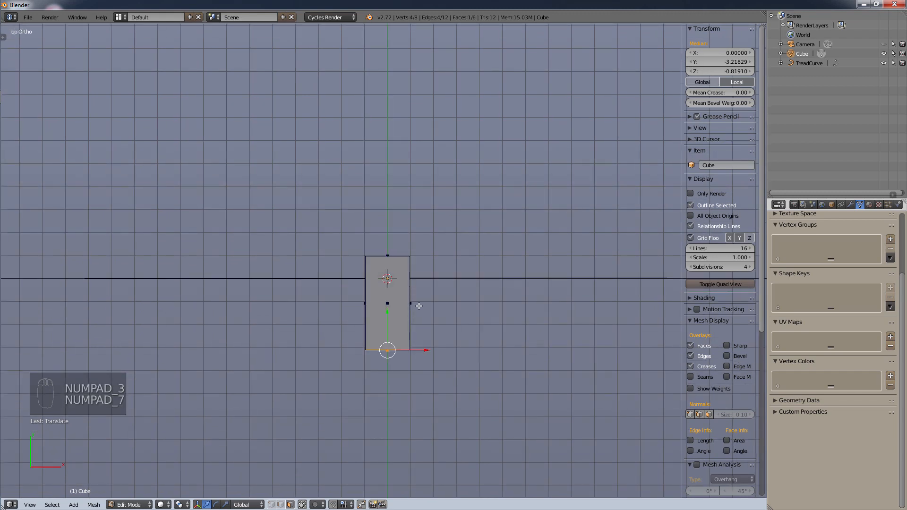
scroll(404, 319, "up", 3)
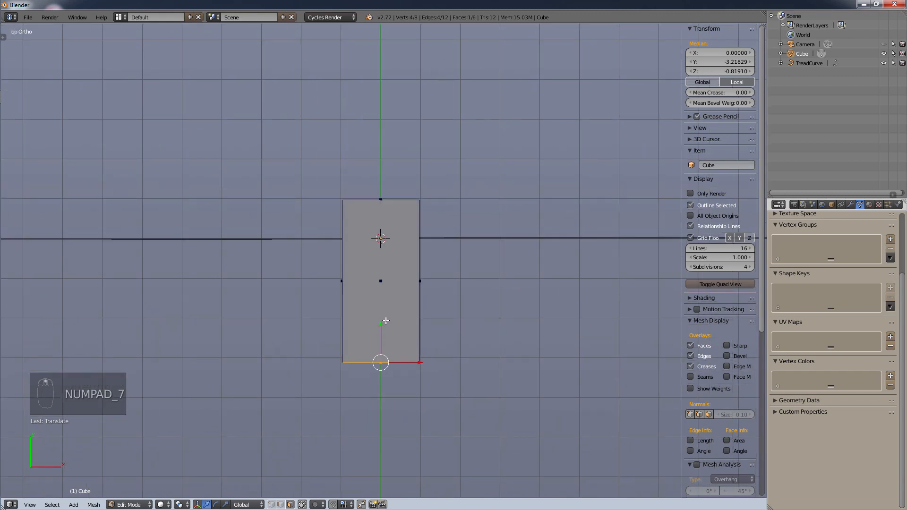
scroll(387, 320, "down", 4)
scroll(383, 292, "up", 3)
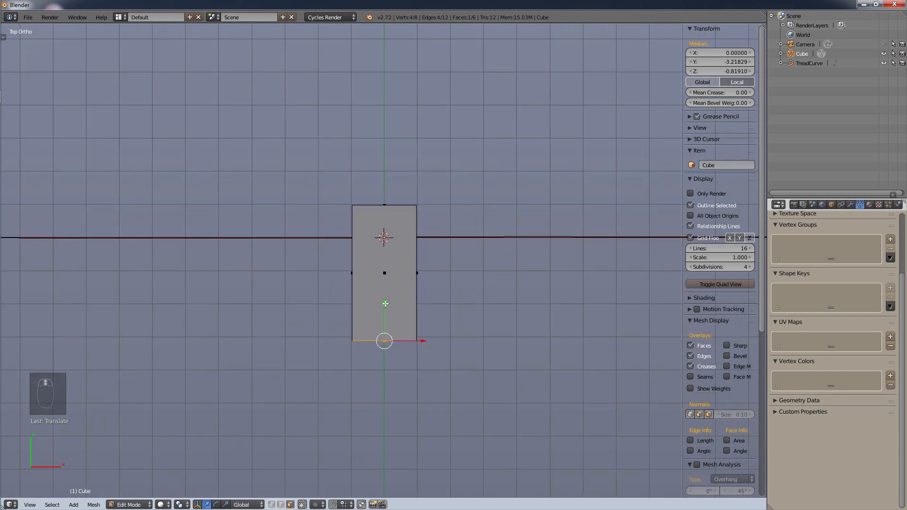
Move the slab's selected front face back along Y to just past the origin, at about 0.09
left_click_drag(385, 304, 389, 197)
scroll(390, 197, "up", 4)
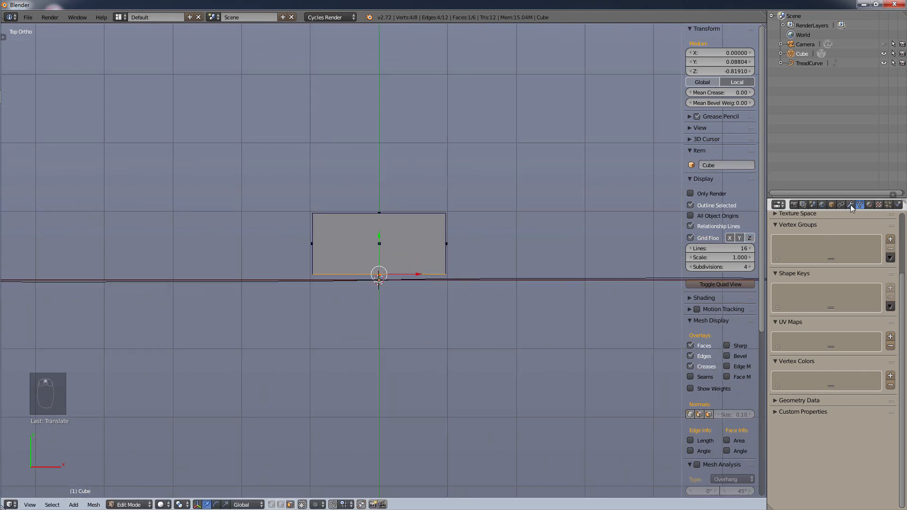
middle_click_drag(558, 208, 456, 297)
scroll(569, 249, "up", 2)
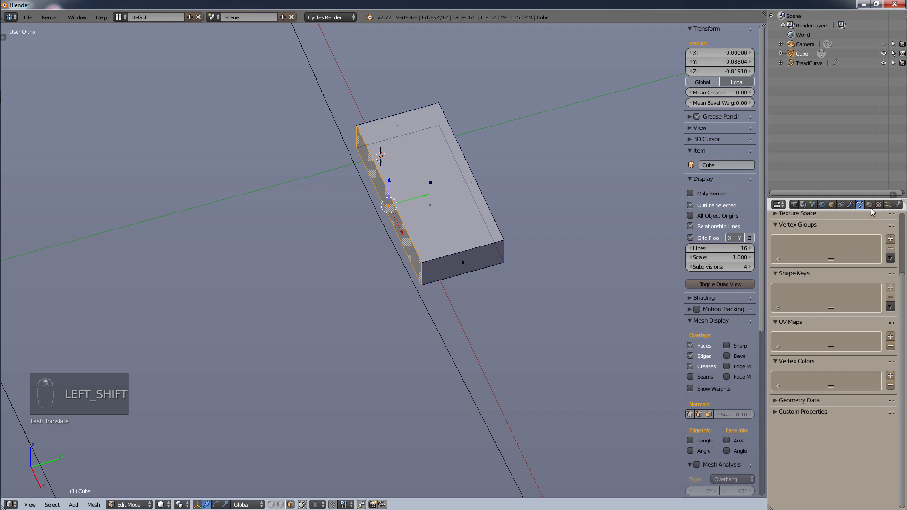
Add a Mirror modifier on the Y axis only with Clipping enabled, and move the inner face onto the mirror plane at Y 0
left_click(851, 204)
left_click(839, 235)
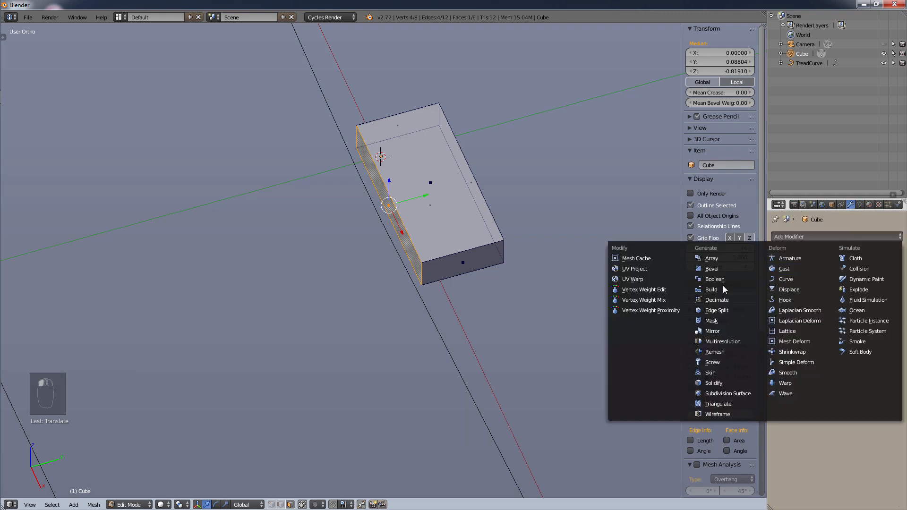
left_click(727, 331)
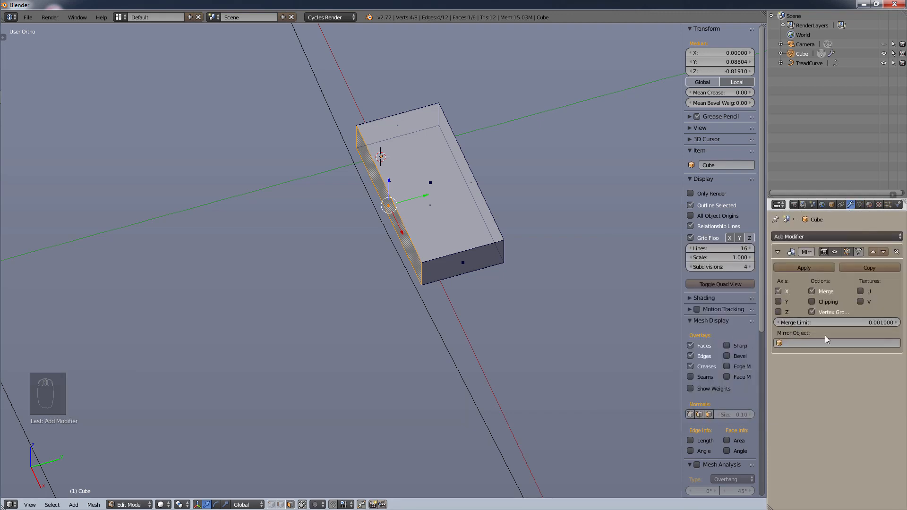
left_click(778, 291)
left_click(778, 301)
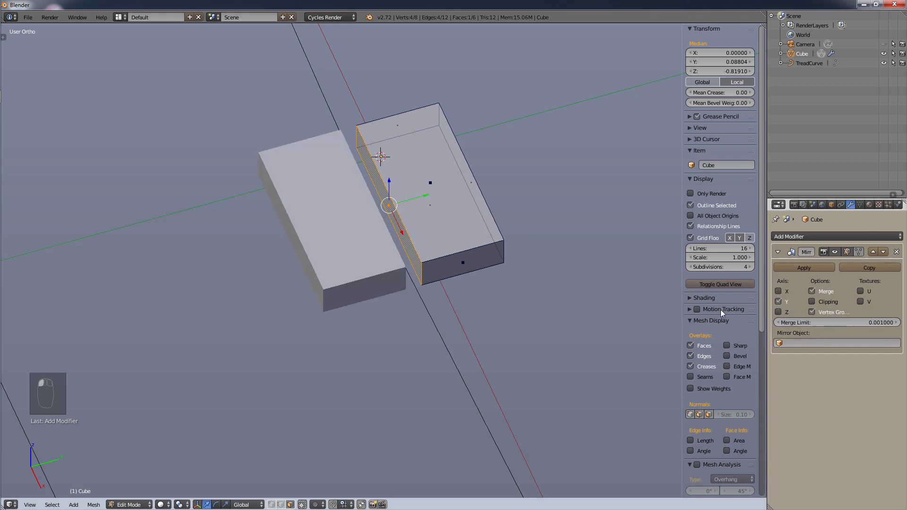
left_click(827, 301)
scroll(372, 215, "up", 3)
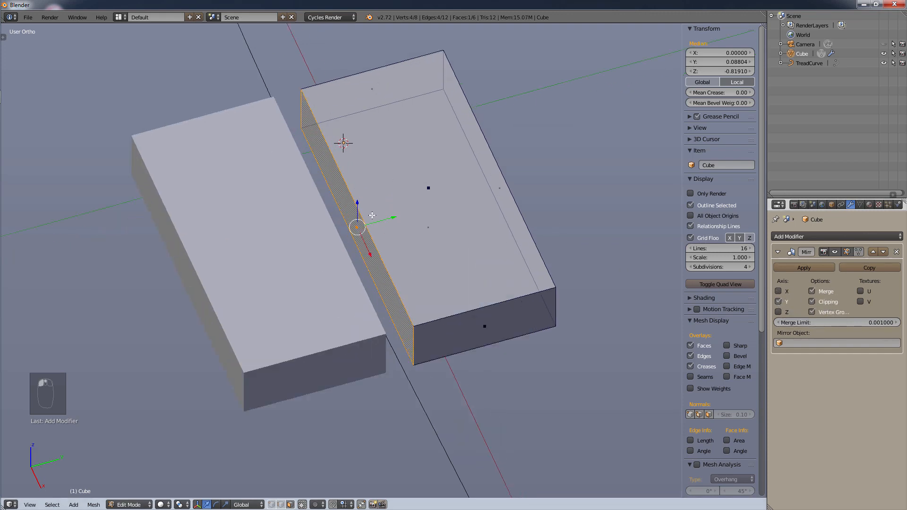
left_click_drag(395, 220, 409, 244)
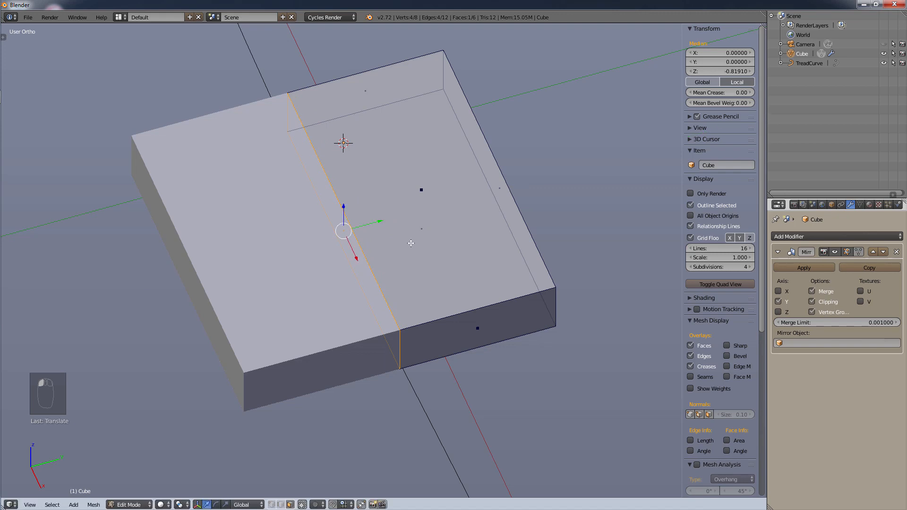
Widen the mirrored slab by moving its outer end face along Y to about 2.66
middle_click_drag(511, 251, 450, 236)
scroll(577, 249, "down", 3)
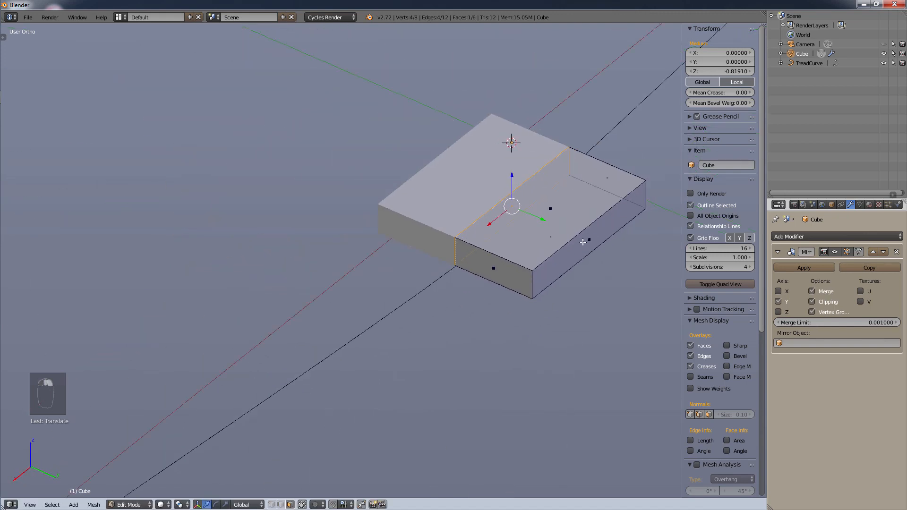
right_click(585, 240)
scroll(585, 310, "down", 3)
middle_click_drag(585, 313, 493, 266, "shift")
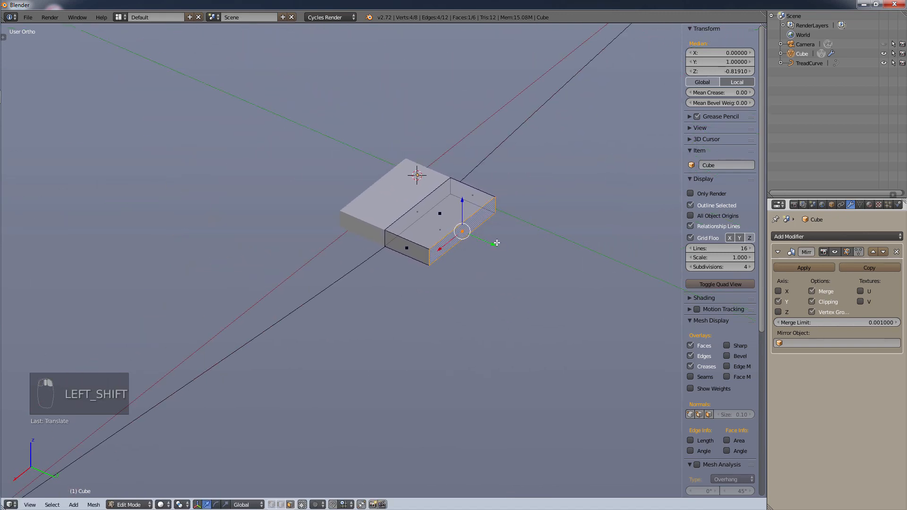
left_click_drag(497, 243, 561, 282)
scroll(508, 298, "up", 2)
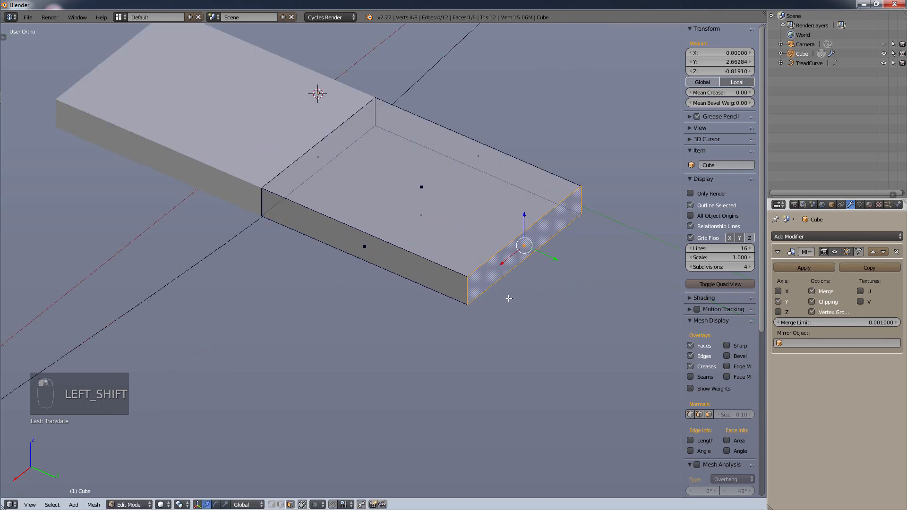
Try tapering the slab's outer end by moving its vertical corner edge inward in edge selection mode
left_click(282, 505)
right_click(465, 293)
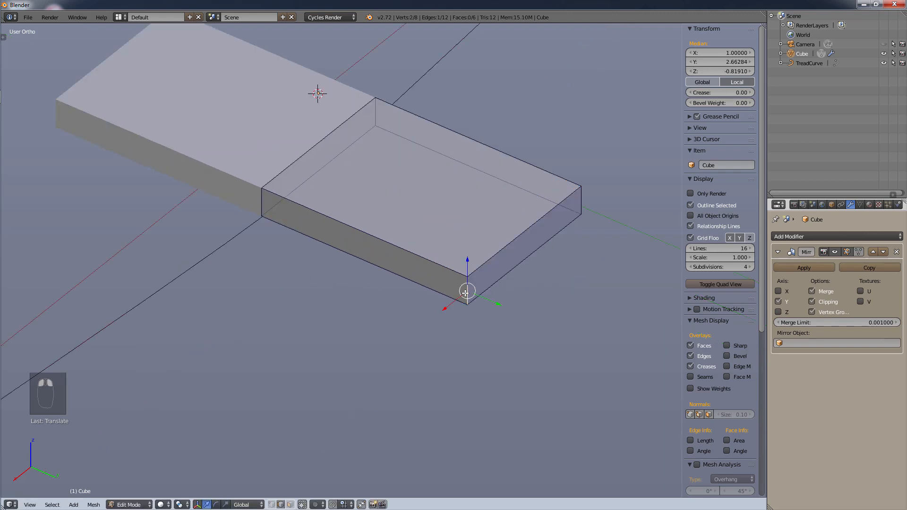
left_click_drag(456, 304, 548, 226)
right_click(317, 220)
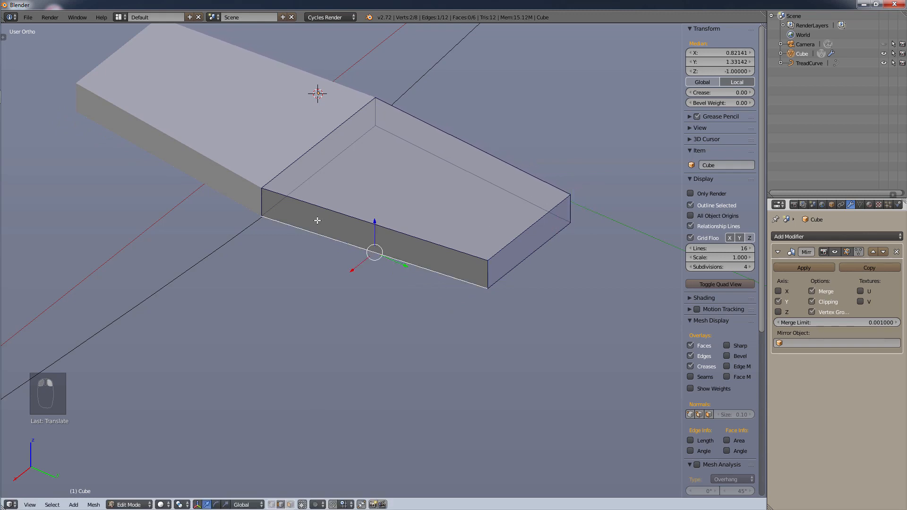
Try duplicating the tapered long side face in place and scaling the copy, with the pivot set to Median Point
left_click(290, 504)
right_click(351, 234)
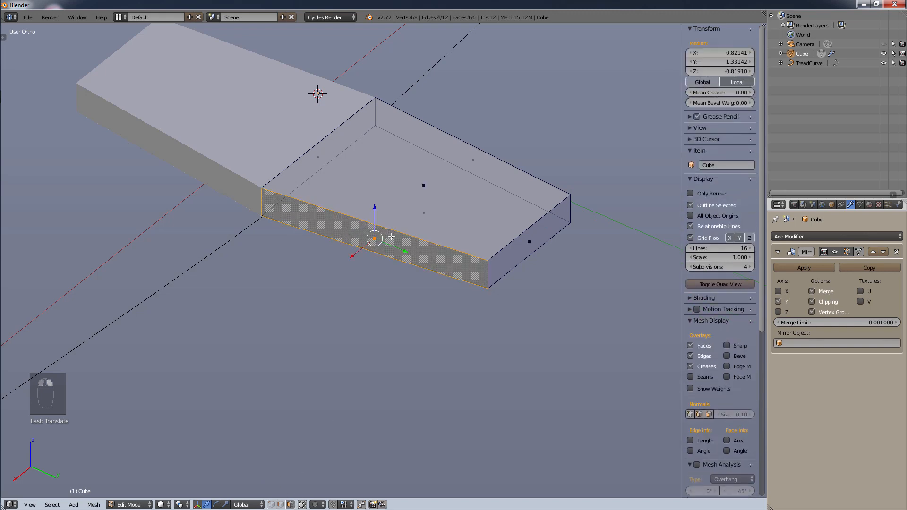
key("shift+d")
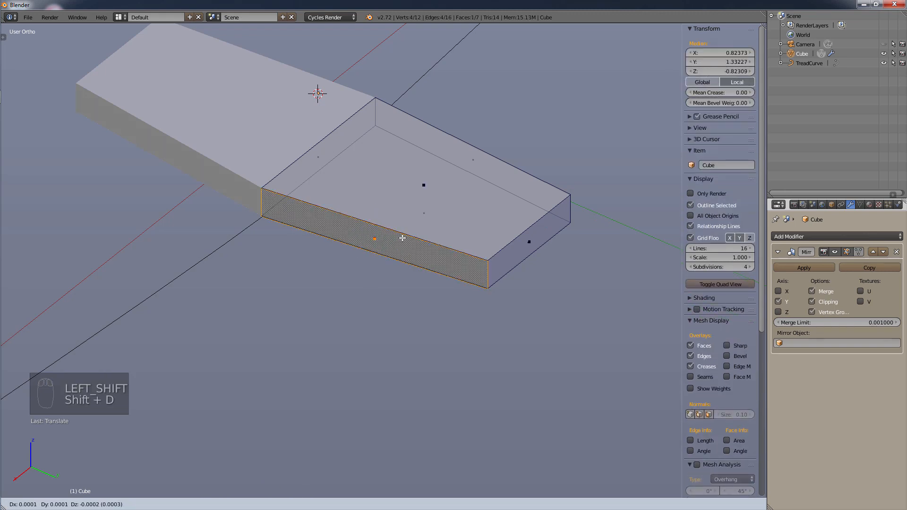
right_click(402, 238)
key("s")
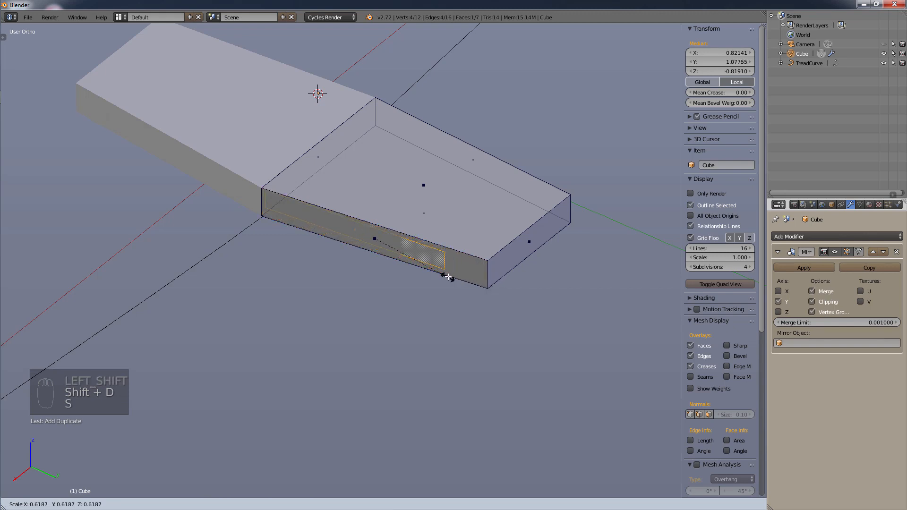
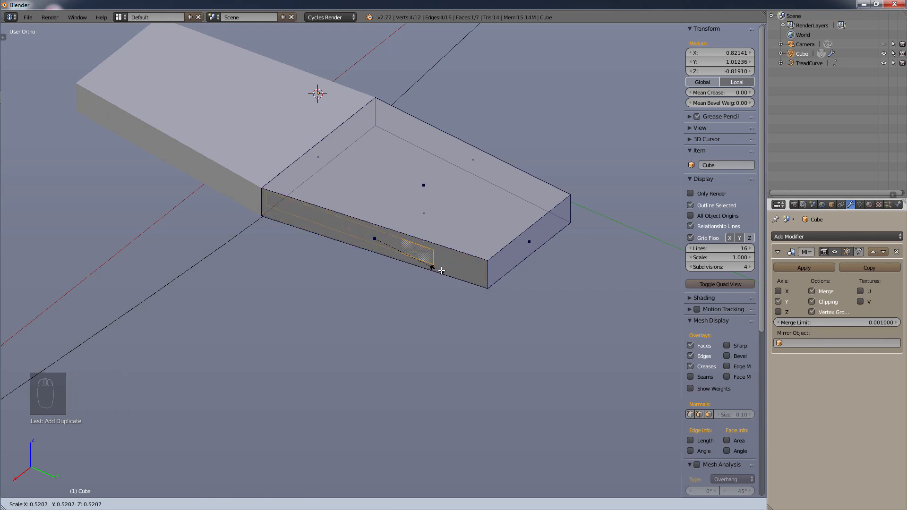
right_click(491, 296)
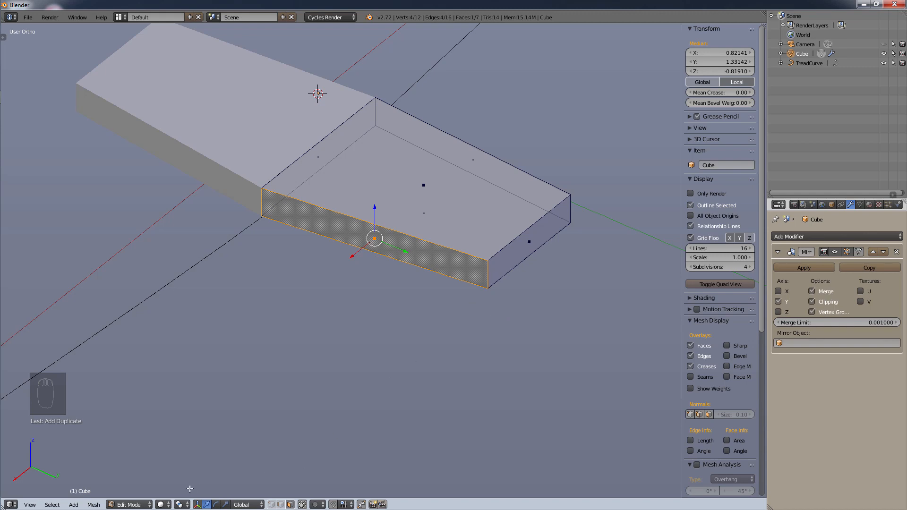
left_click(180, 501)
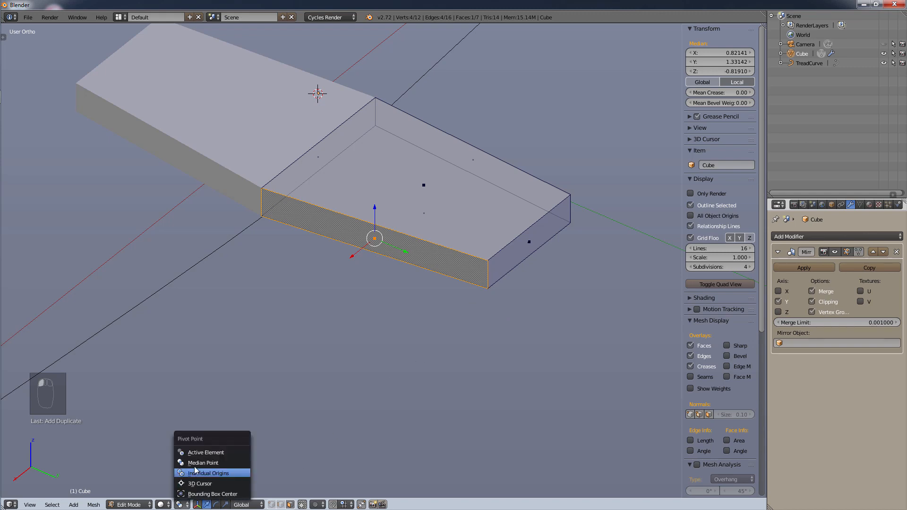
left_click(198, 460)
key("s")
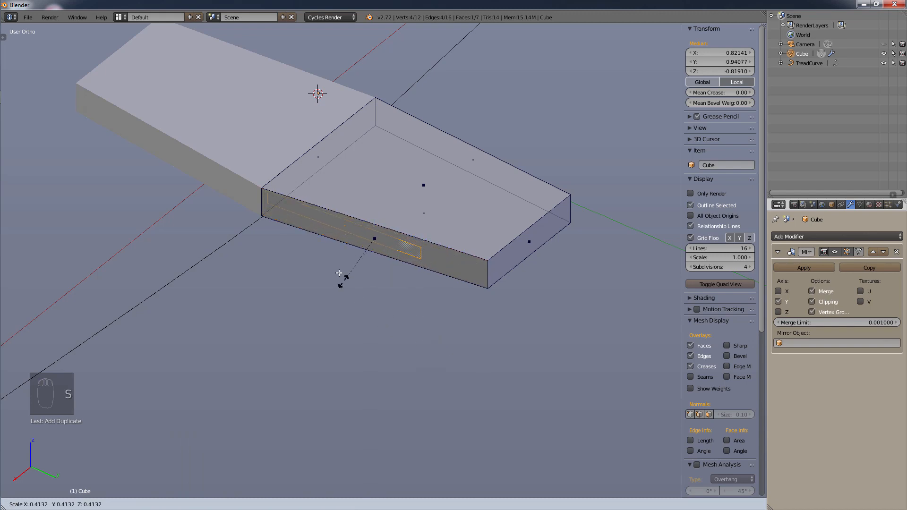
right_click(341, 274)
Undo the face duplication and the taper of the slab's outer end
key("ctrl+z")
key("ctrl+z")
key("ctrl+z")
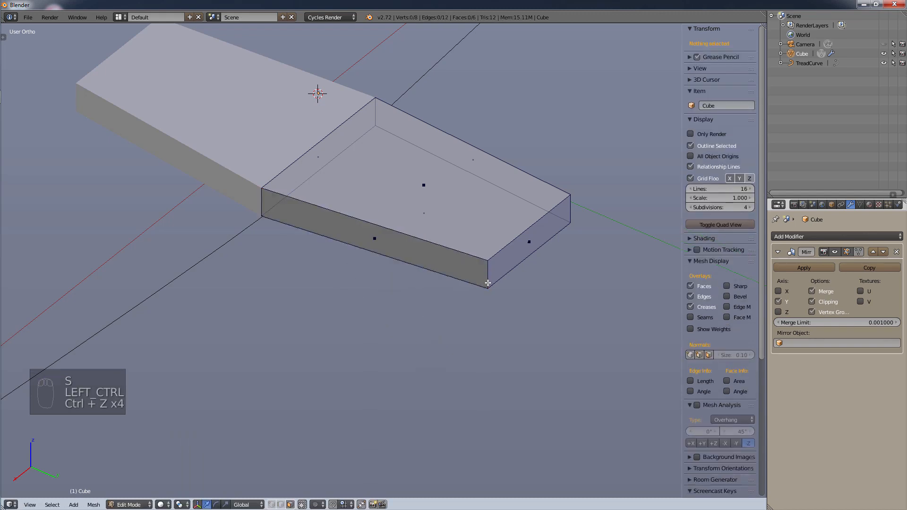
key("ctrl+z")
key("ctrl+z")
key("ctrl+z")
key("ctrl+z")
key("ctrl+z")
key("ctrl+z")
key("ctrl+z")
key("ctrl+z")
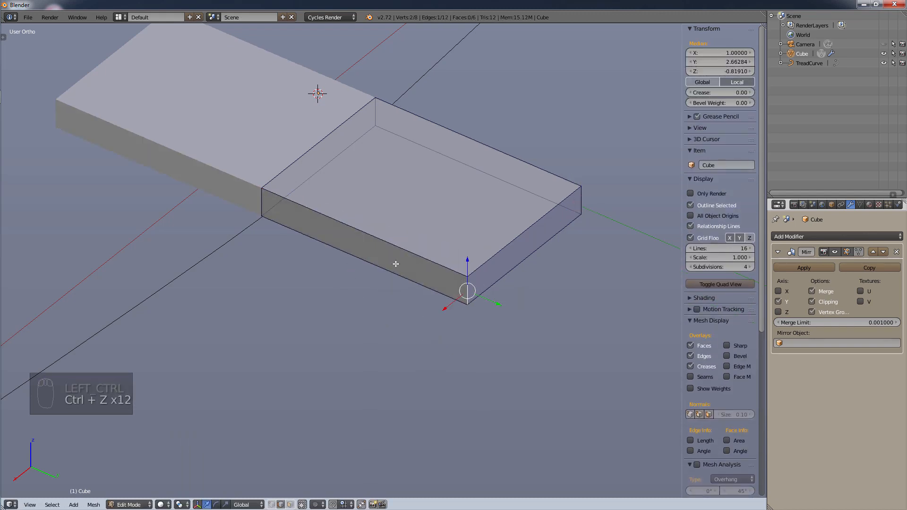
In face selection mode, duplicate the slab's long side face at X 1 in place and scale the copy down to a thin strip
right_click(395, 264)
left_click(290, 505)
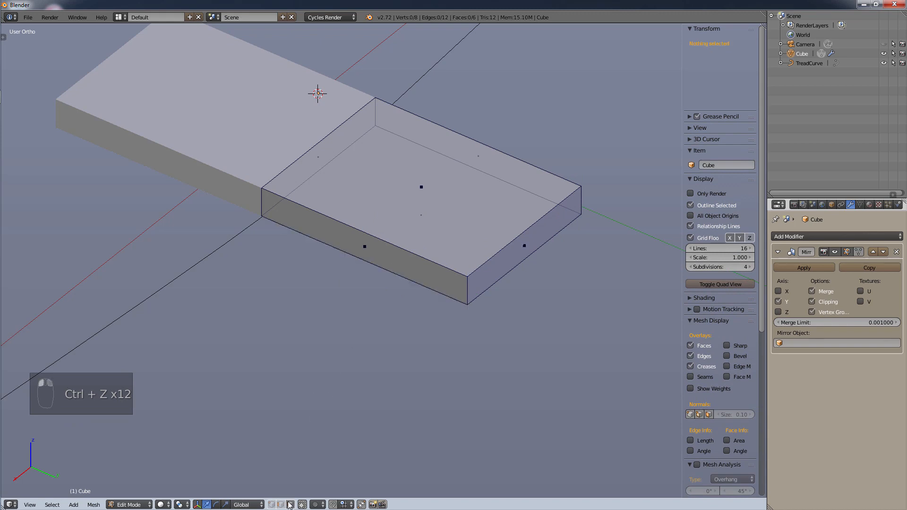
right_click(409, 304)
key("shift+d")
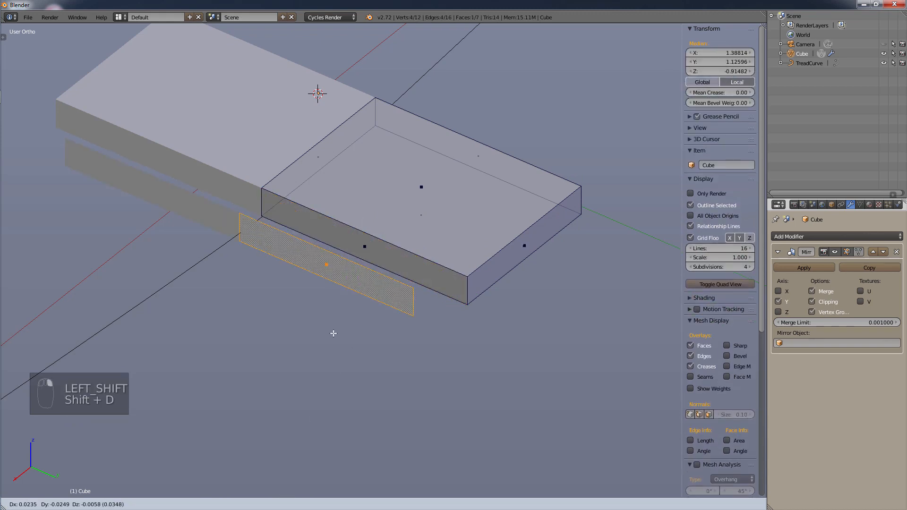
right_click(339, 356)
key("s")
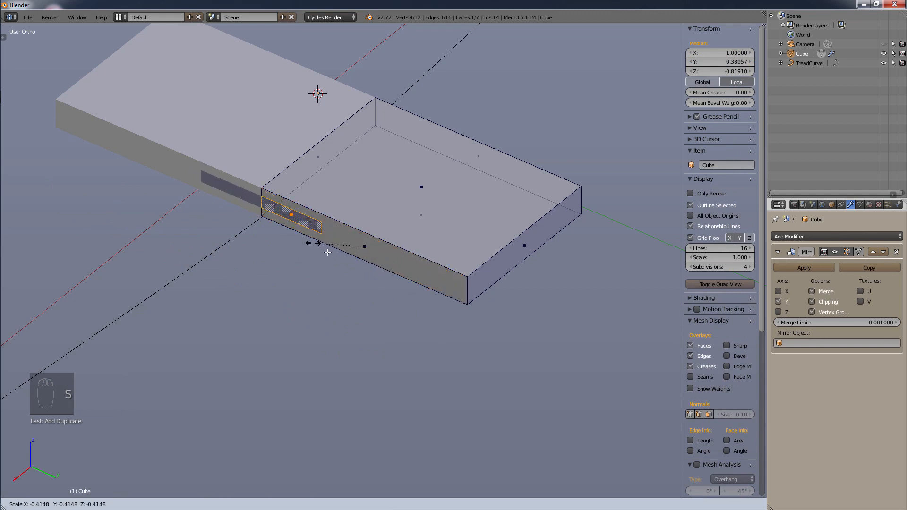
left_click(366, 274)
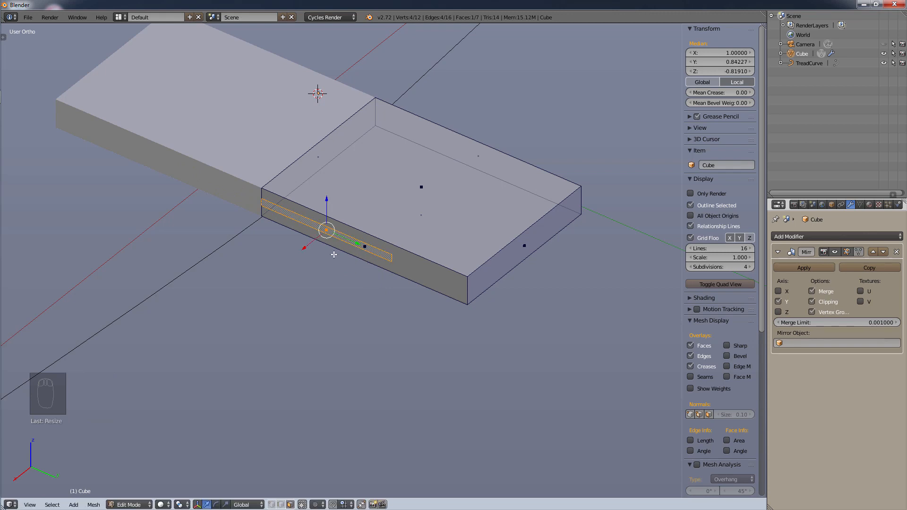
Extrude the strip outward to X about 1.66 to form a connecting tab, and select the tab's outer end face
key("e")
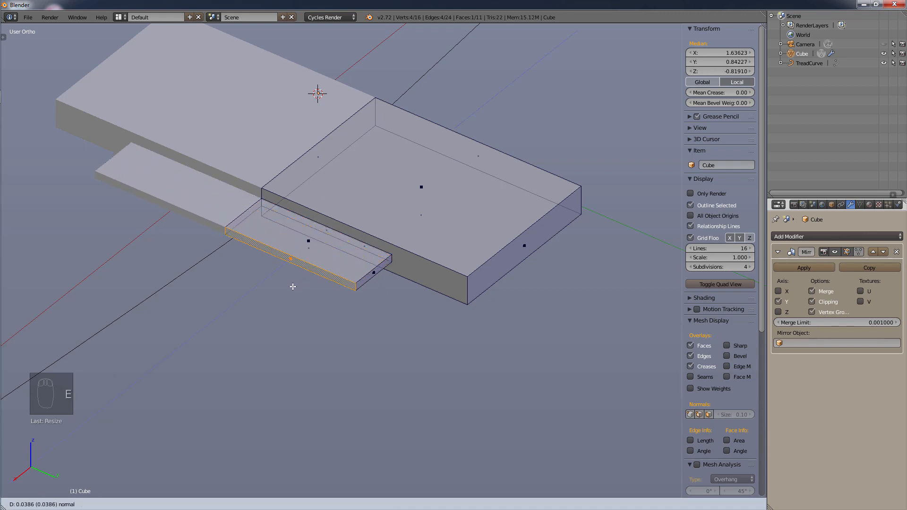
left_click(308, 275)
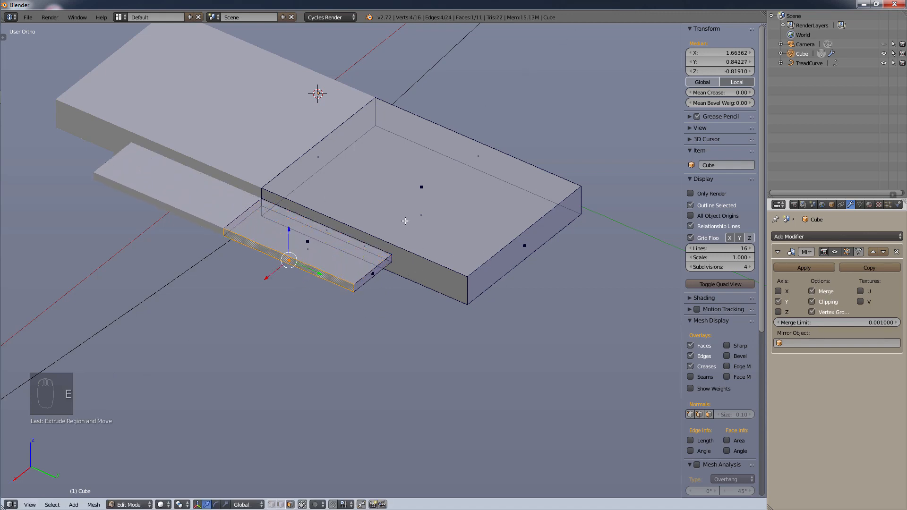
right_click(377, 275)
scroll(387, 293, "up", 3)
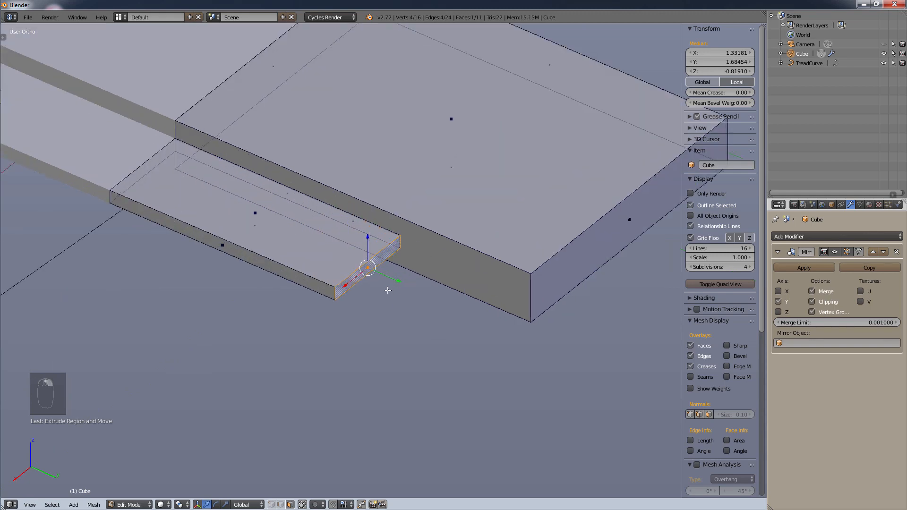
Duplicate the connecting tab's outer end face in place, scale the copy down and extrude it outward along Y as a thin pin
key("shift+d")
key("s")
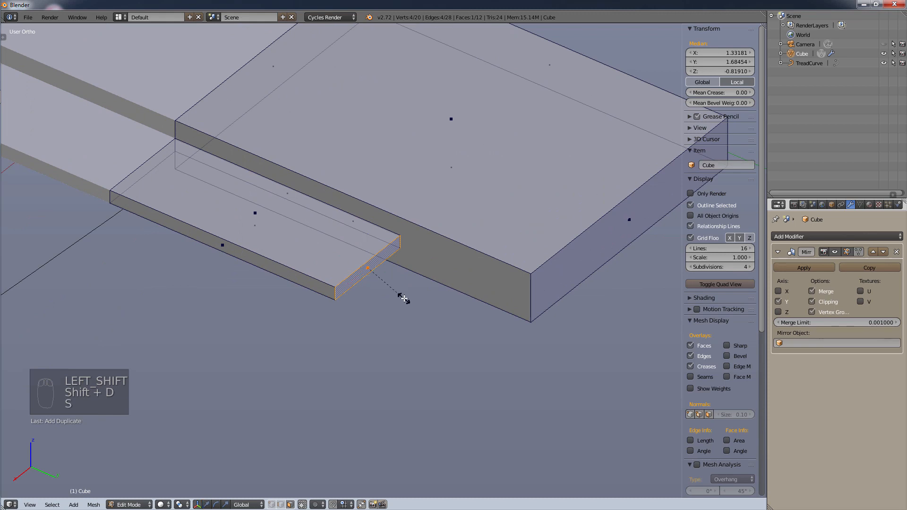
left_click(387, 282)
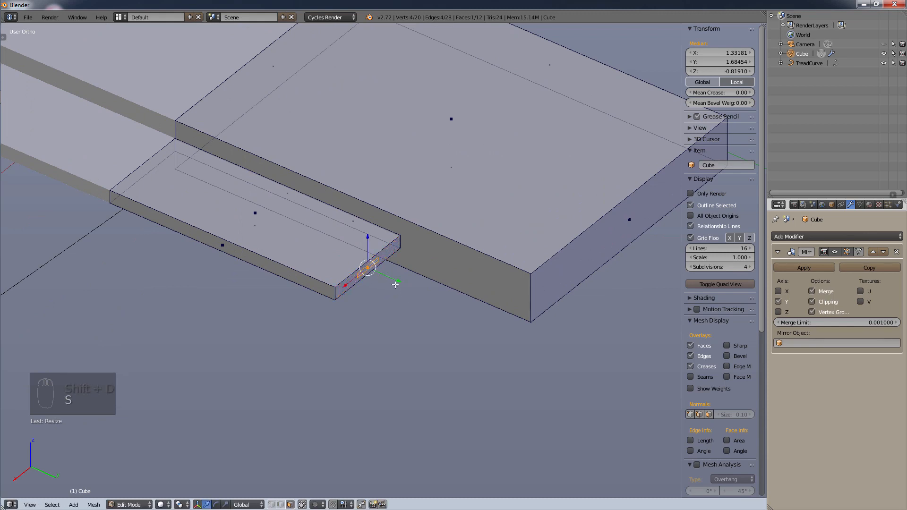
key("e")
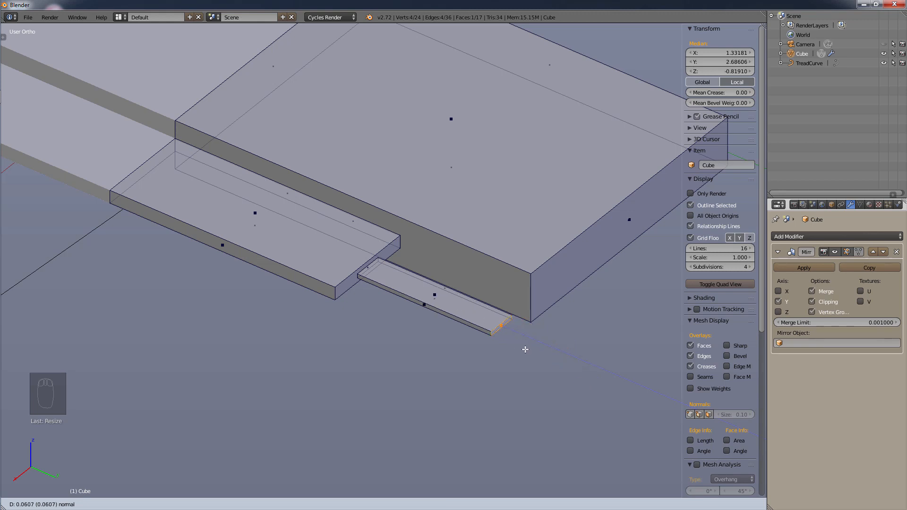
left_click(516, 341)
Duplicate the slab's outer end face in place, scale the copy to about 0.59 and extrude it outward to Y about 4.07
scroll(554, 334, "down", 3)
middle_click_drag(579, 292, 455, 288, "shift")
right_click(459, 275)
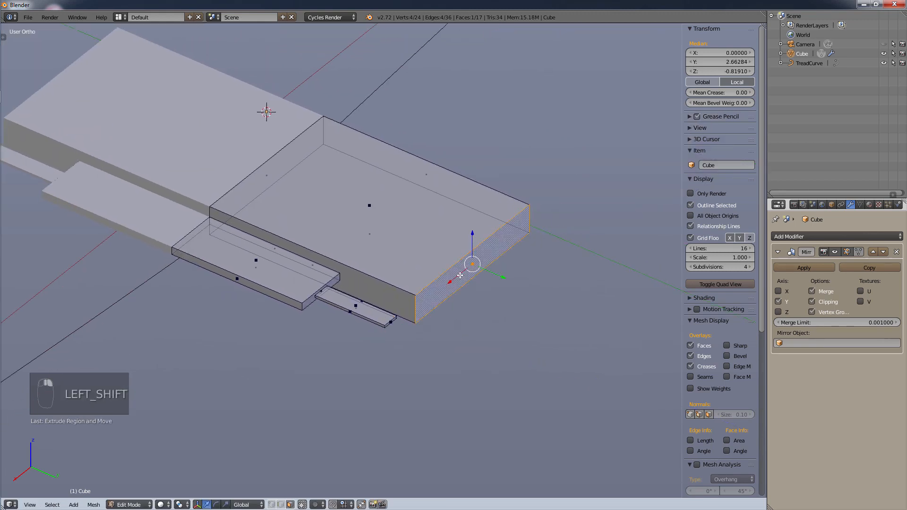
key("shift+d")
key("s")
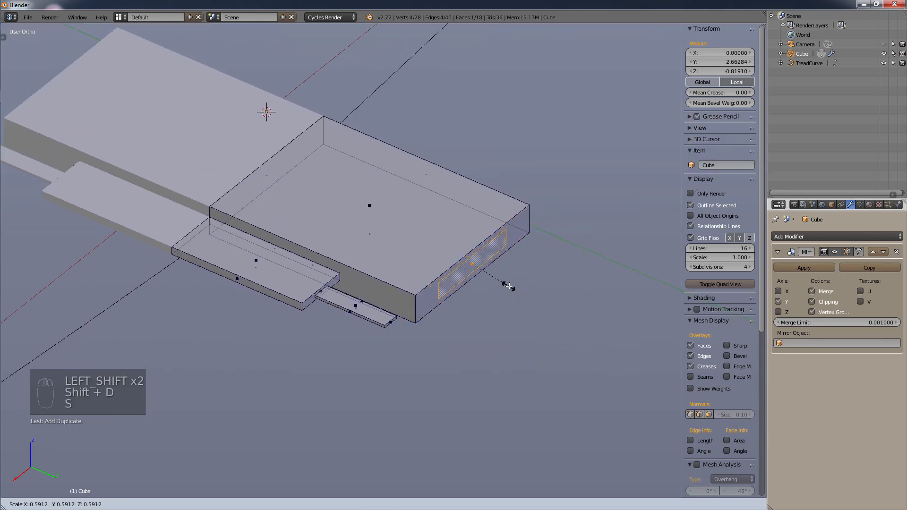
left_click(522, 300)
key("e")
left_click(553, 336)
Taper the end block by moving its two outer vertical edges inward along X, the far one to X about -0.20
right_click(534, 355)
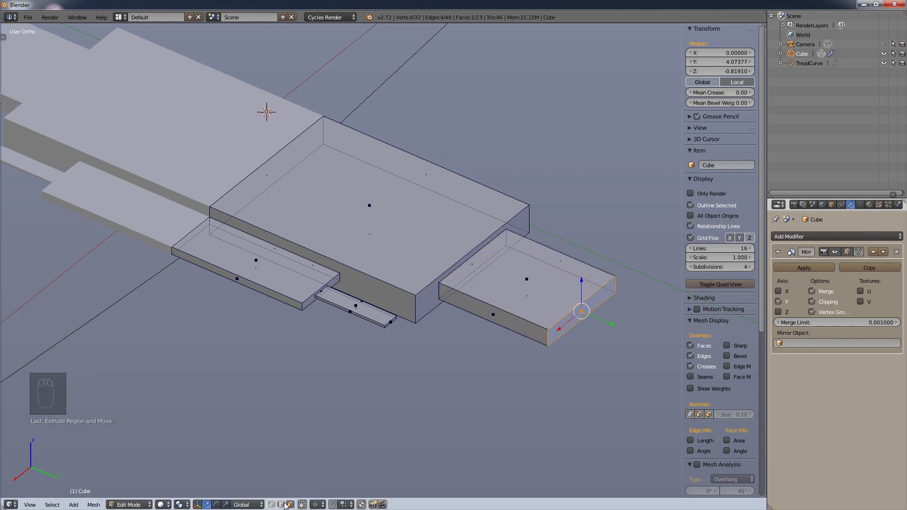
right_click(546, 353)
right_click(544, 338)
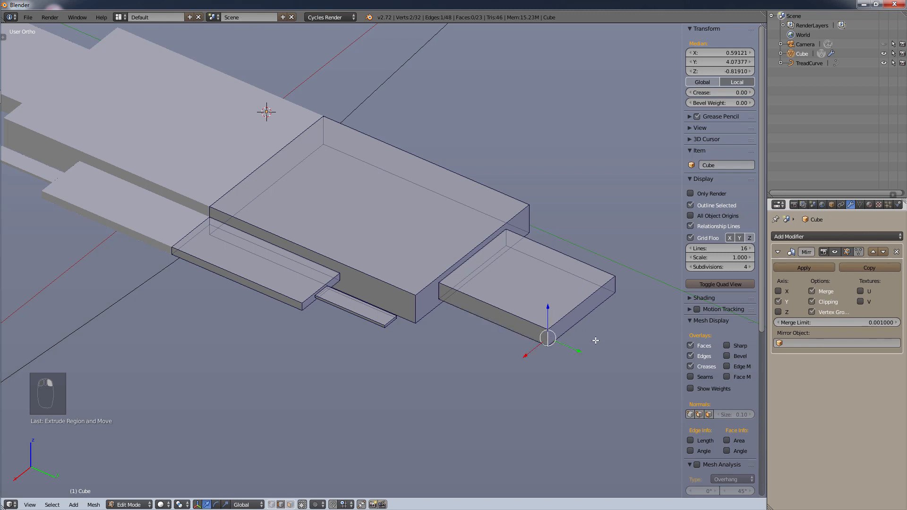
key("g")
key("x")
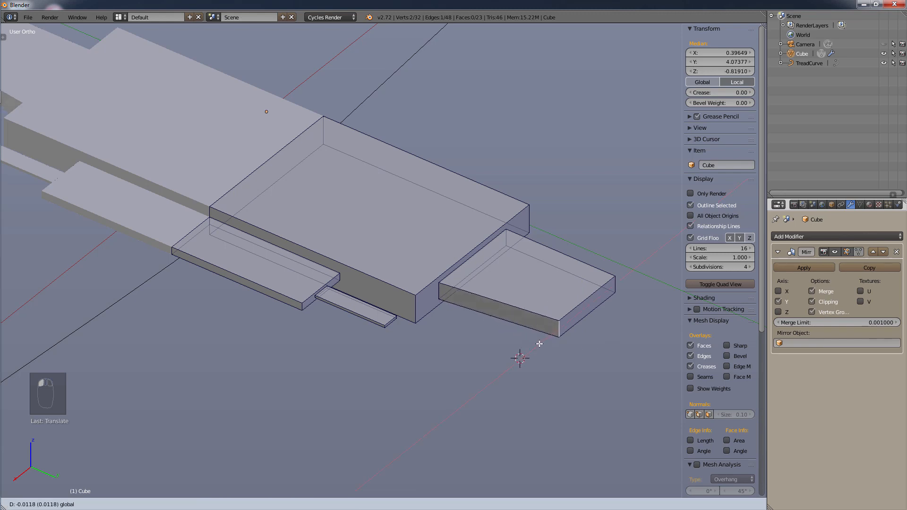
left_click(580, 322)
right_click(616, 287)
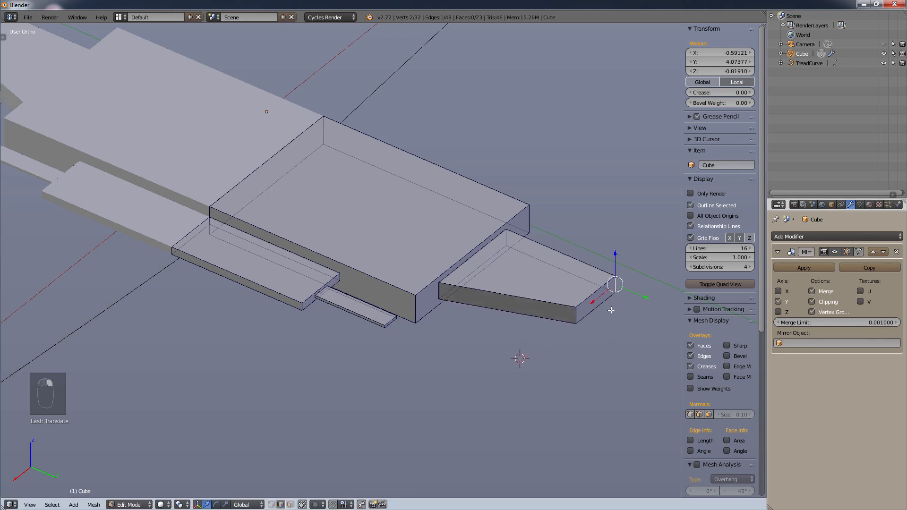
key("g")
key("x")
left_click(571, 313)
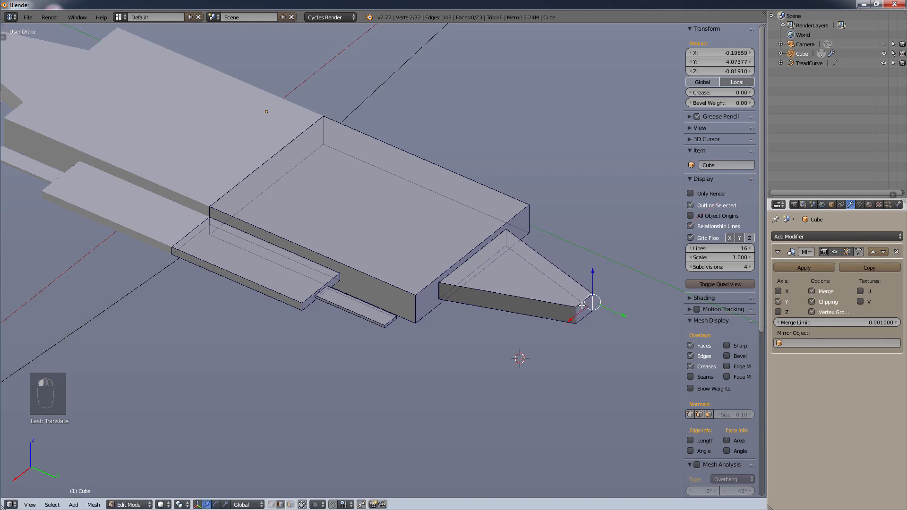
Angle the tapered end block upward by raising its outer top edge and its outer bottom edge, the bottom one to Z about 0.10
key("g")
key("z")
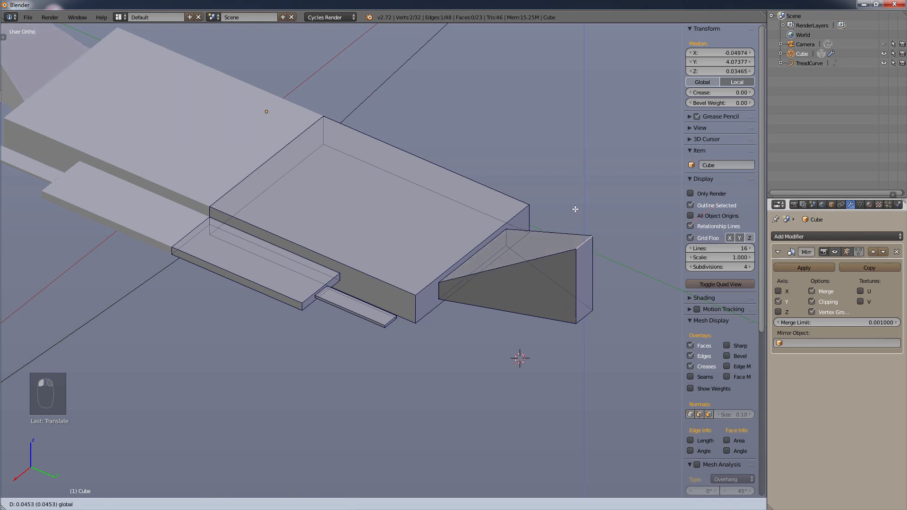
left_click(586, 274)
right_click(586, 313)
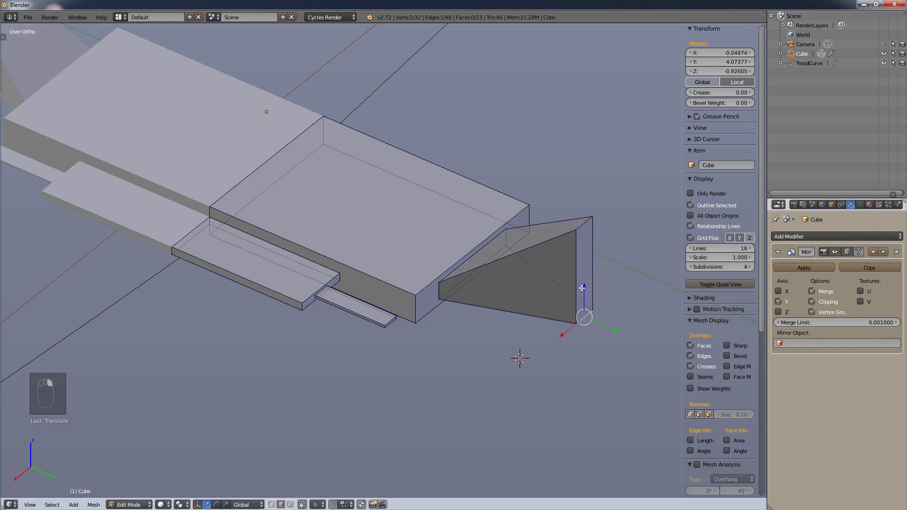
key("g")
key("z")
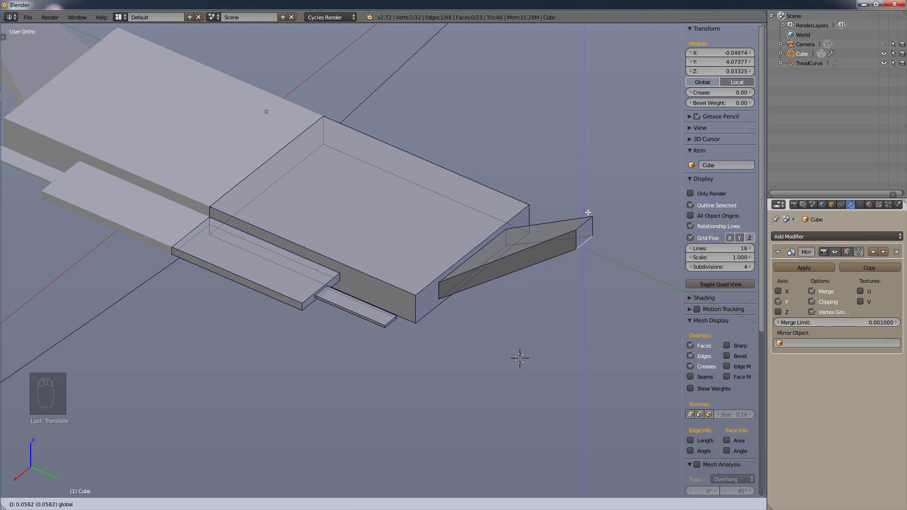
left_click(588, 212)
In face selection mode, duplicate the slab's top face in place, narrow the copy along X and extrude it up to Z about -0.46 as a ridge
middle_click_drag(588, 211, 537, 155)
scroll(526, 207, "down", 8)
scroll(537, 155, "up", 4)
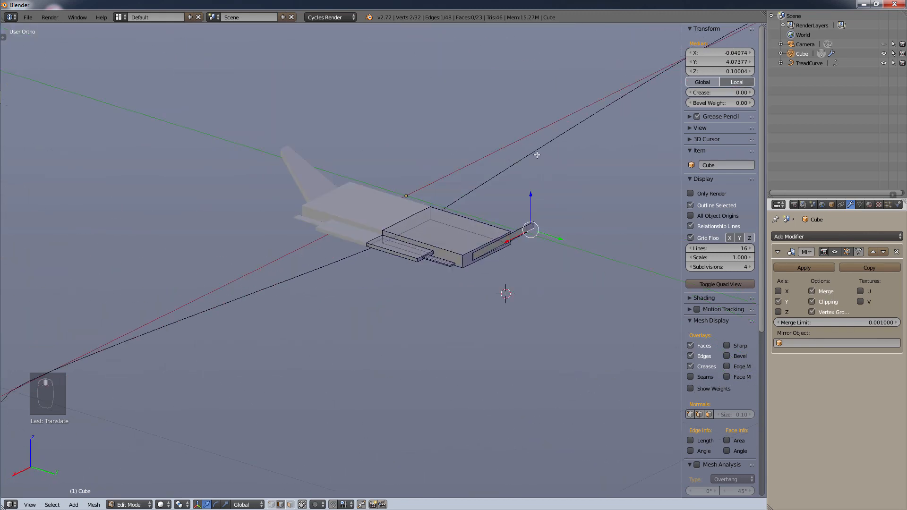
scroll(537, 155, "up", 3)
middle_click_drag(453, 202, 479, 215)
right_click(413, 363)
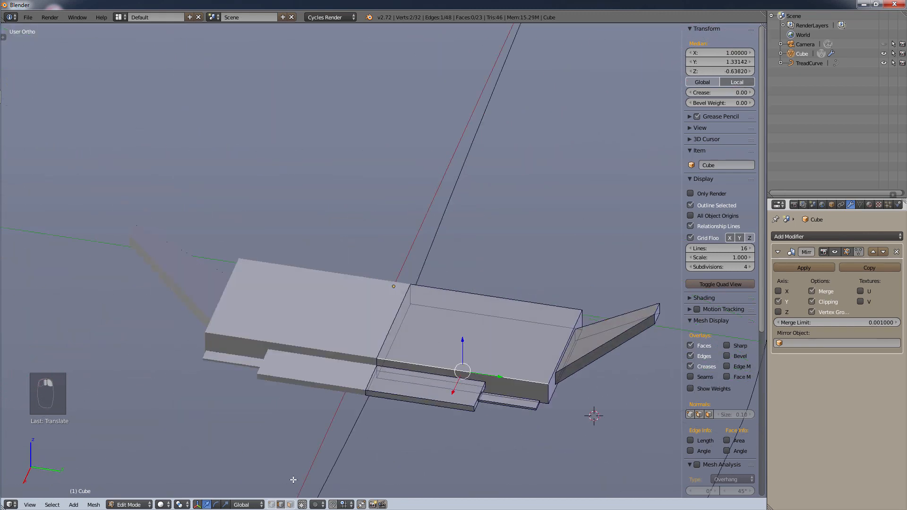
left_click(290, 504)
right_click(479, 342)
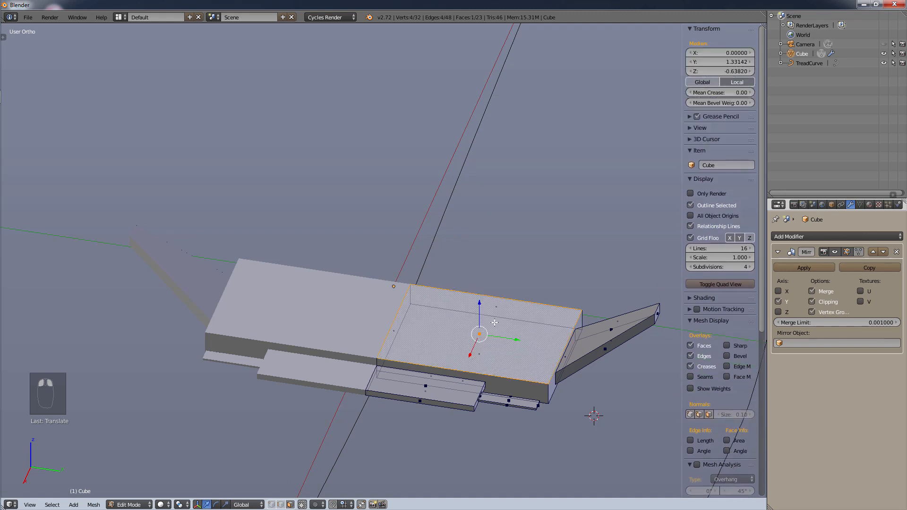
key("shift+d")
right_click(503, 338)
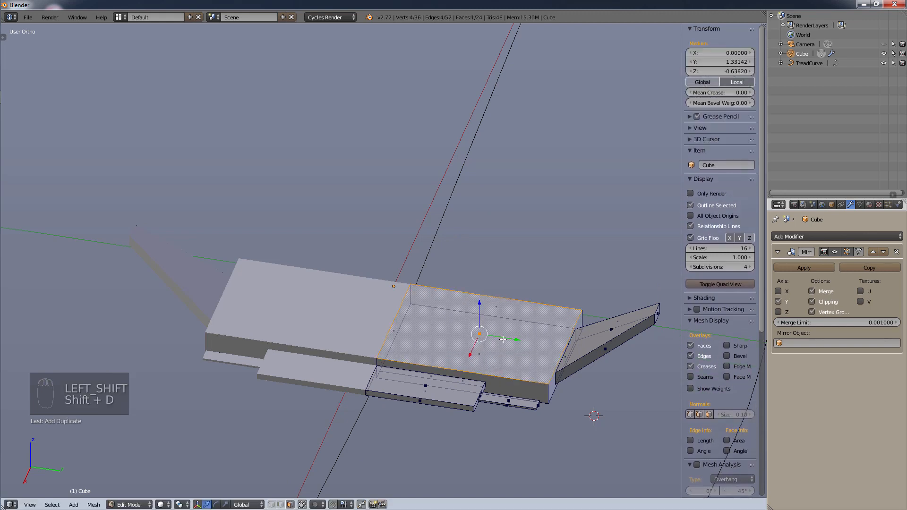
key("s")
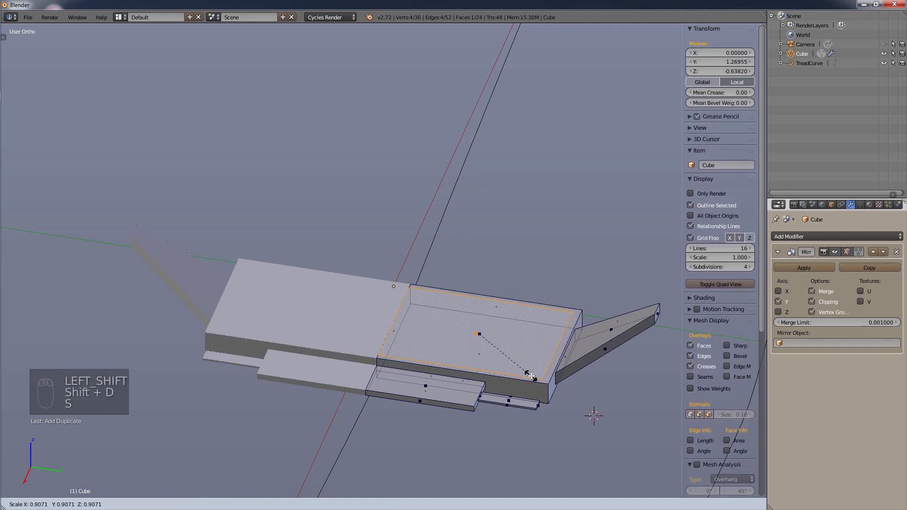
key("x")
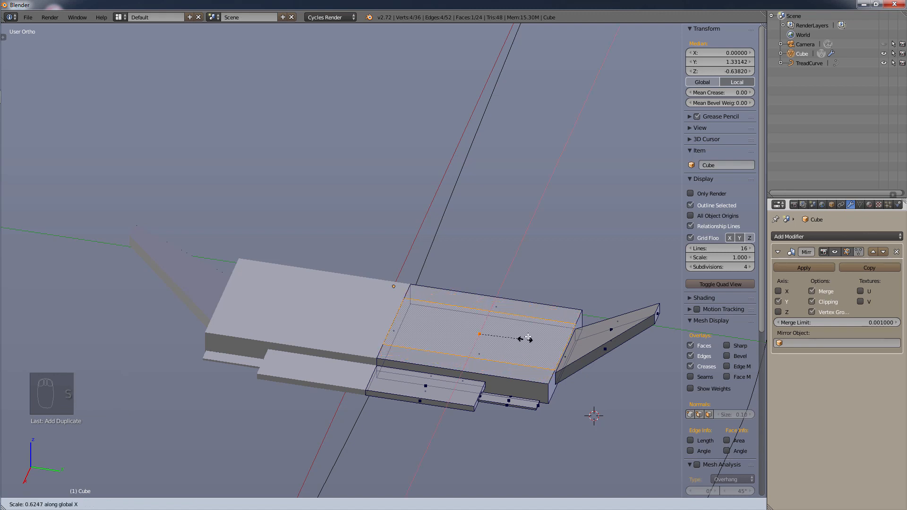
left_click(494, 340)
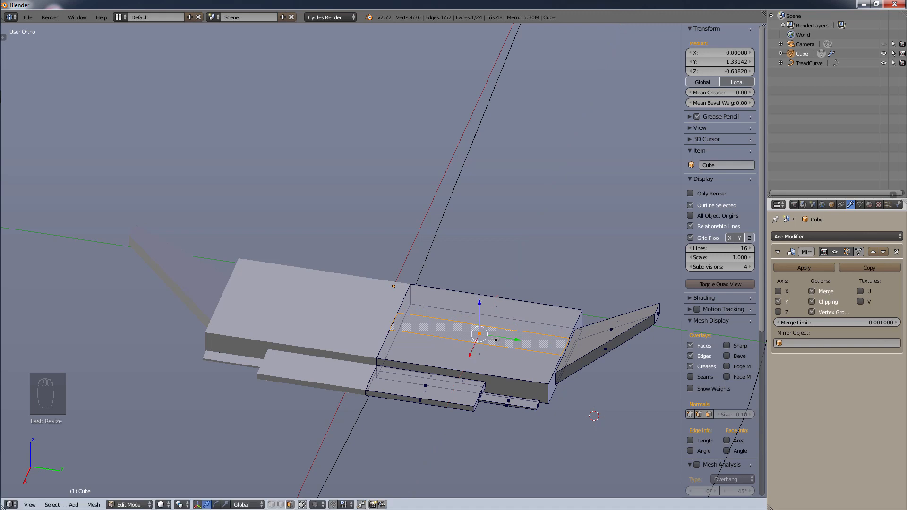
key("e")
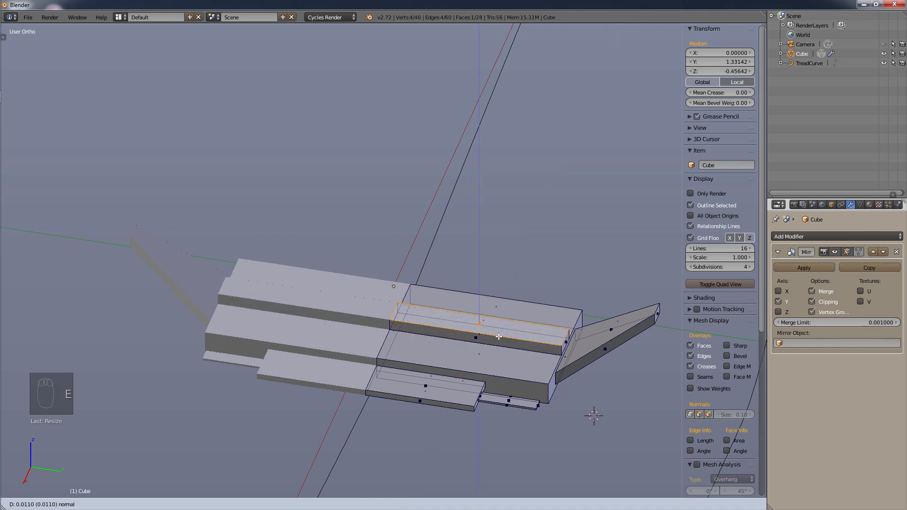
left_click(500, 338)
Extend the raised ridge by moving its outer end face along Y to about 3.02, into the angled end block
scroll(543, 378, "up", 3)
scroll(584, 341, "up", 1)
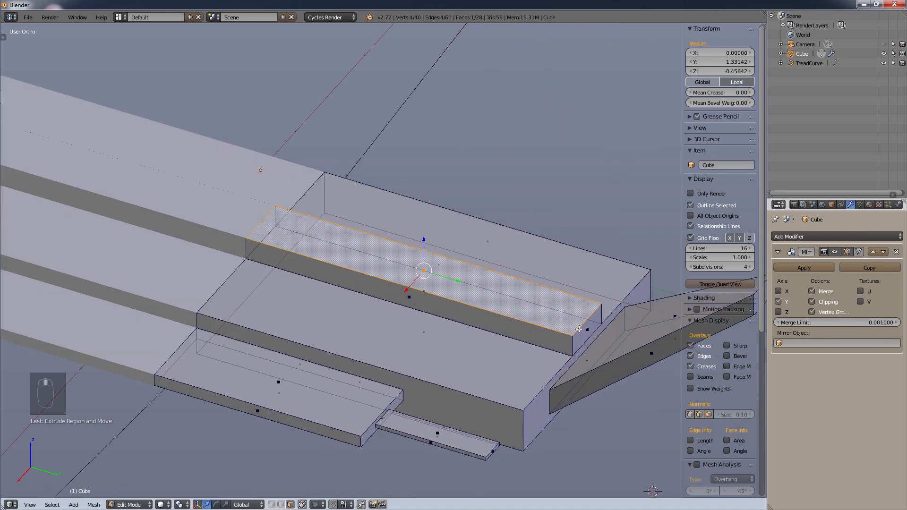
right_click(590, 334)
key("g")
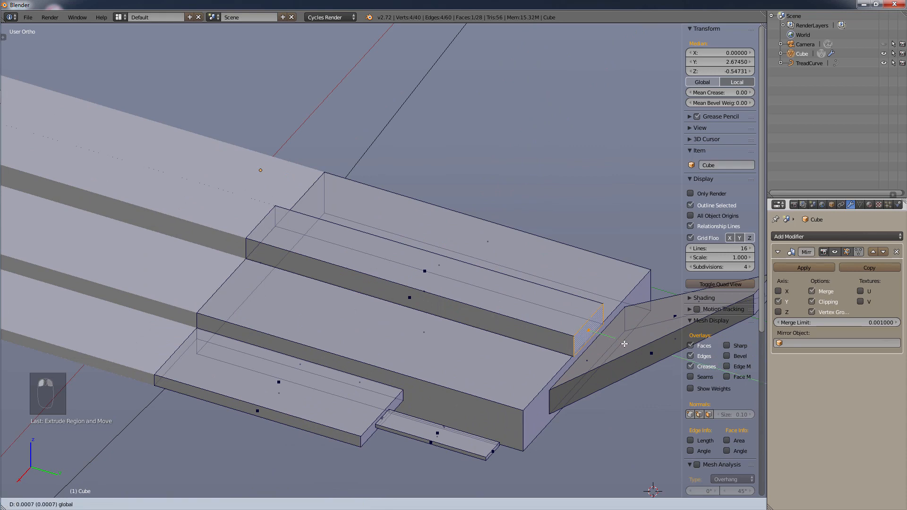
left_click(660, 365)
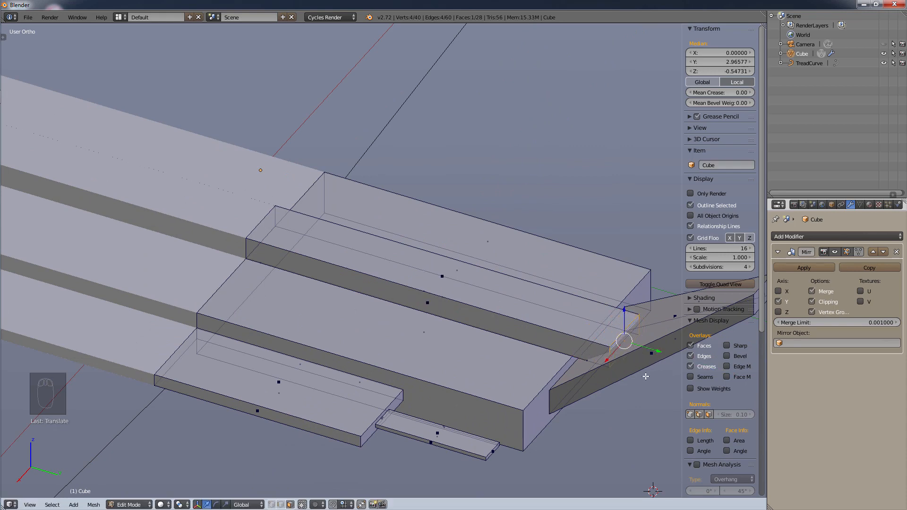
mouse_move(660, 365)
middle_mouse_down()
mouse_move(631, 348)
mouse_move(649, 352)
middle_mouse_up()
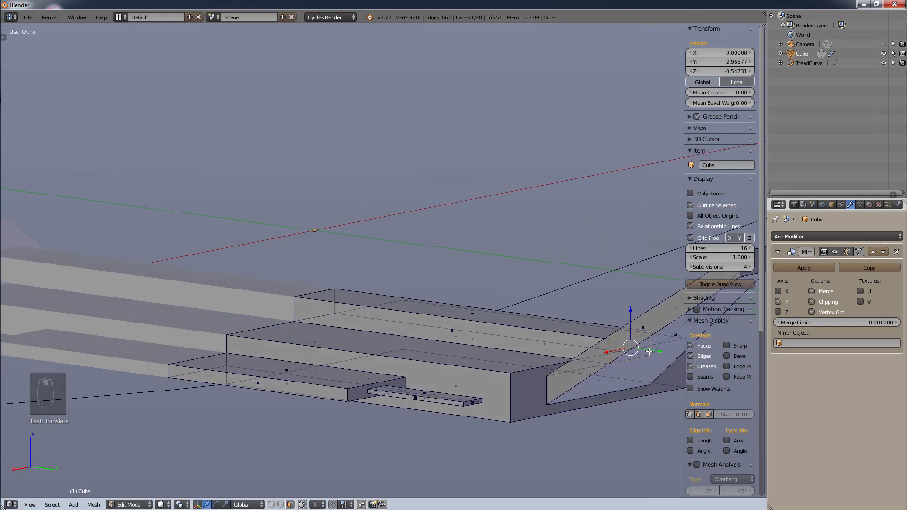
key("g")
left_click(668, 361)
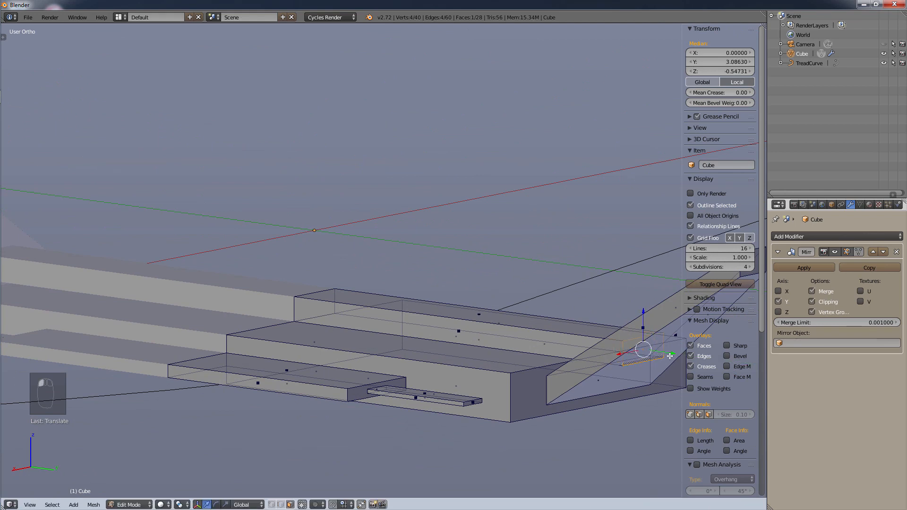
key("g")
left_click(664, 353)
Leave mesh editing and return the finished tread link to Object Mode
middle_click_drag(563, 339, 573, 375)
scroll(584, 363, "down", 4)
scroll(573, 374, "down", 7)
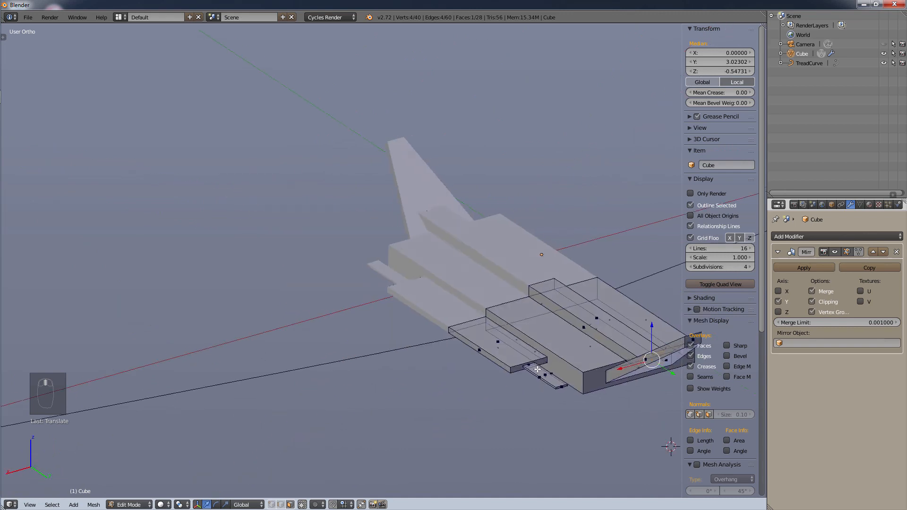
middle_click_drag(577, 409, 446, 396, "shift")
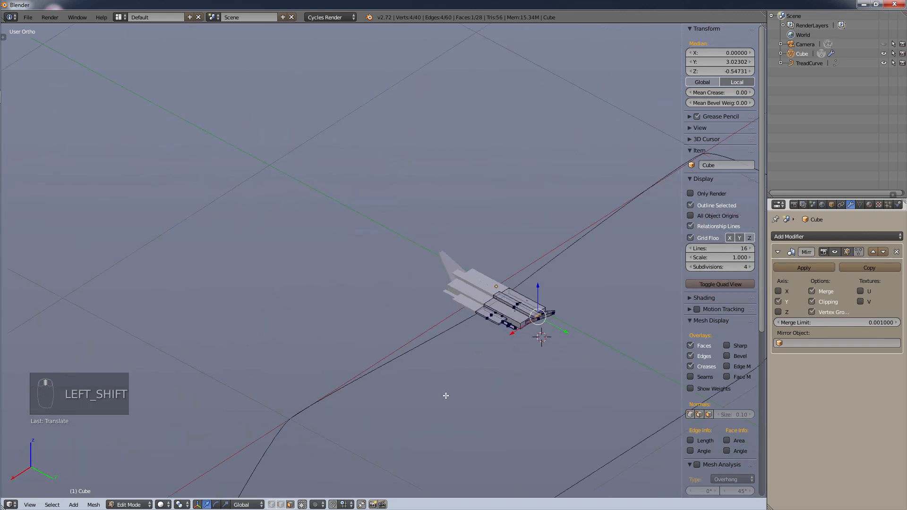
left_click(137, 505)
left_click(128, 493)
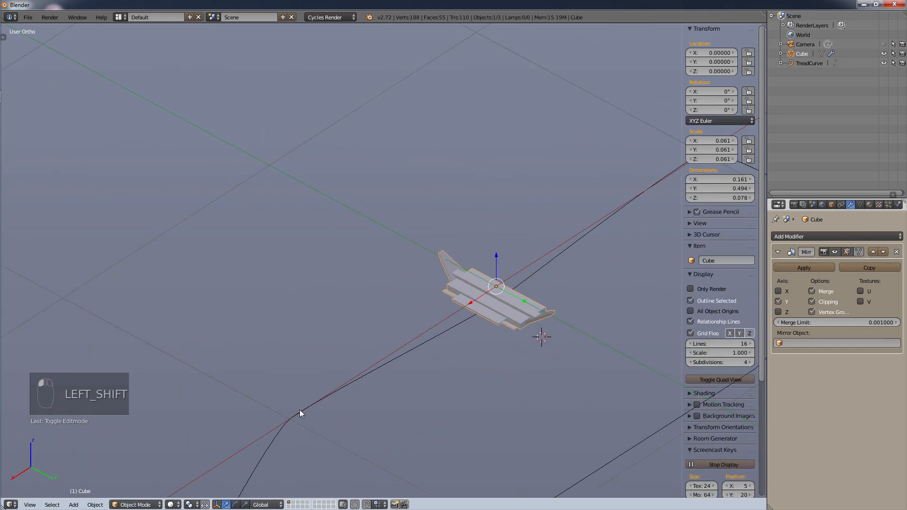
Check the tread link in side and front orthographic views, and add an Array modifier to it below the Mirror modifier
scroll(537, 311, "up", 7)
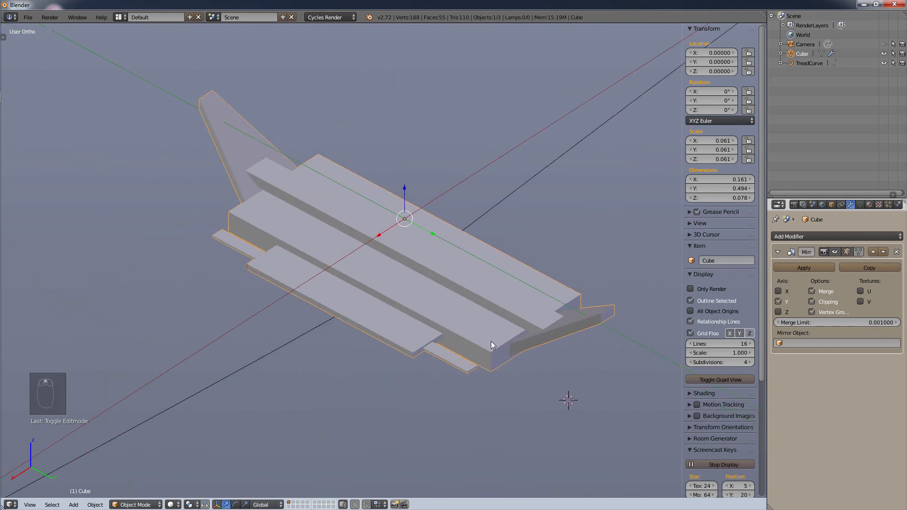
scroll(492, 341, "down", 5)
middle_click_drag(531, 317, 480, 310)
key("KP_3")
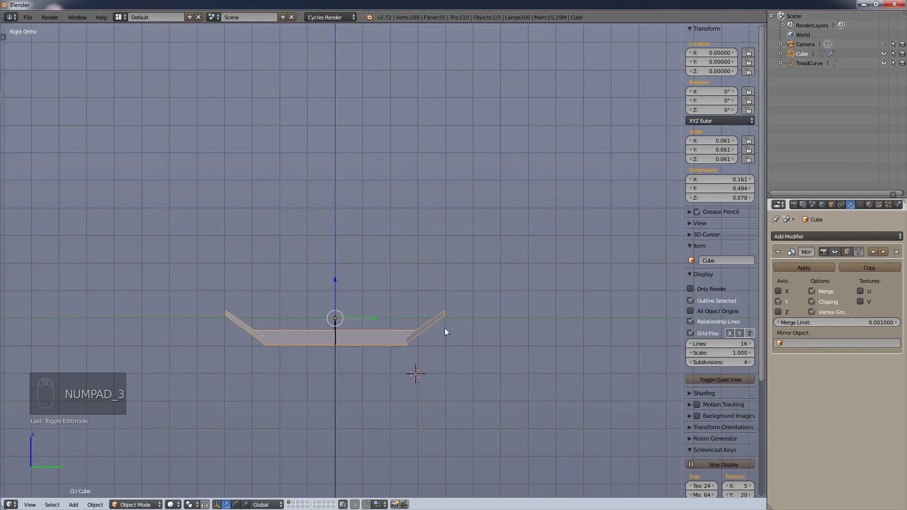
key("KP_1")
scroll(389, 324, "down", 3)
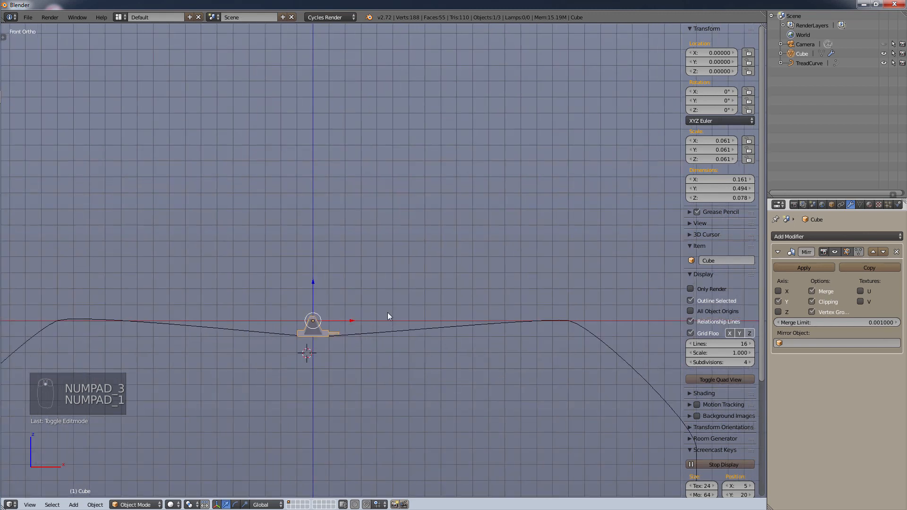
middle_click_drag(400, 299, 513, 239, "shift")
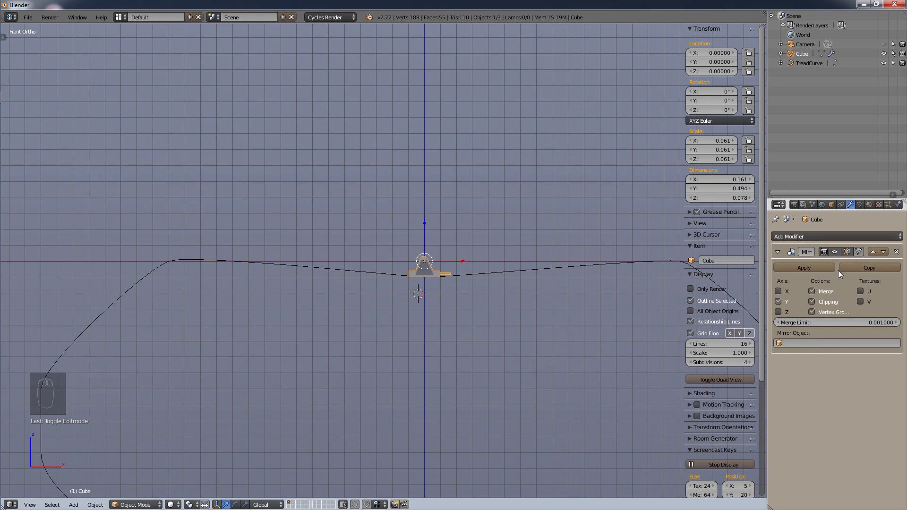
left_click(820, 236)
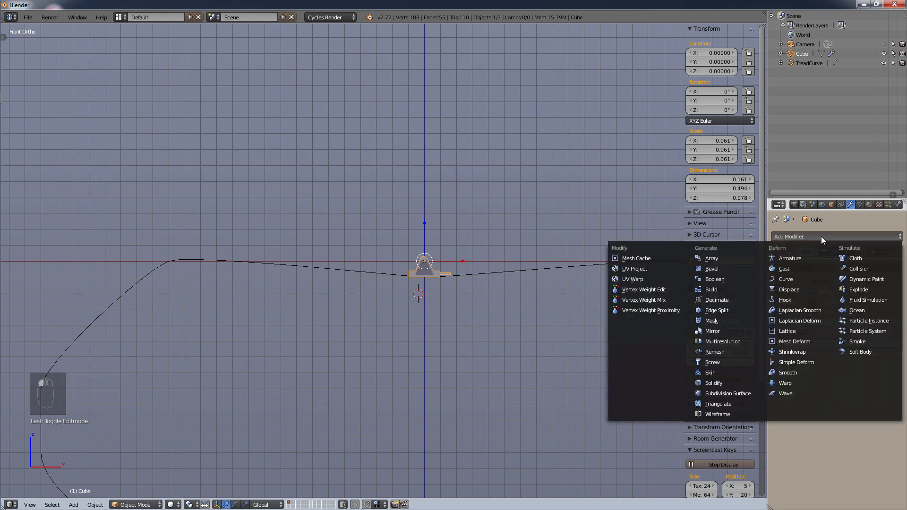
left_click(730, 261)
scroll(616, 336, "down", 1)
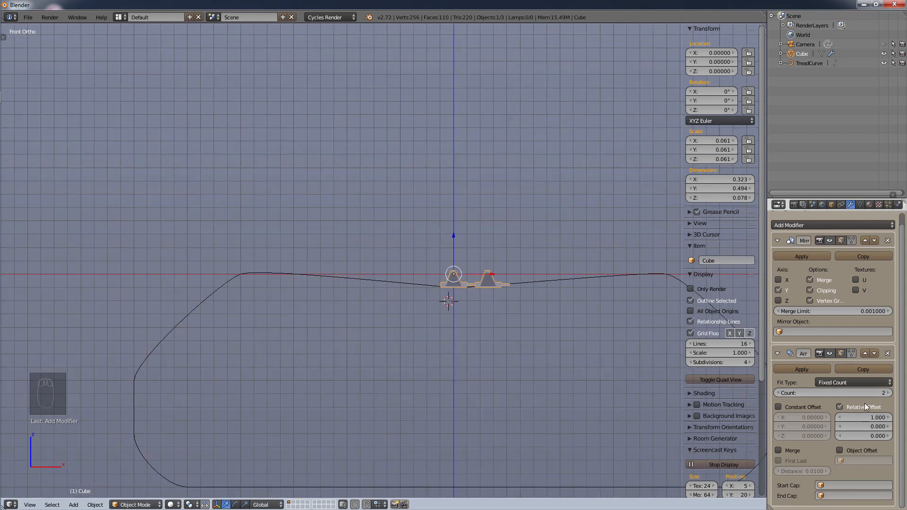
Add a Curve modifier below the Array modifier on the tread link and set TreadCurve as its object
middle_click_drag(561, 242, 580, 298)
scroll(579, 294, "up", 7)
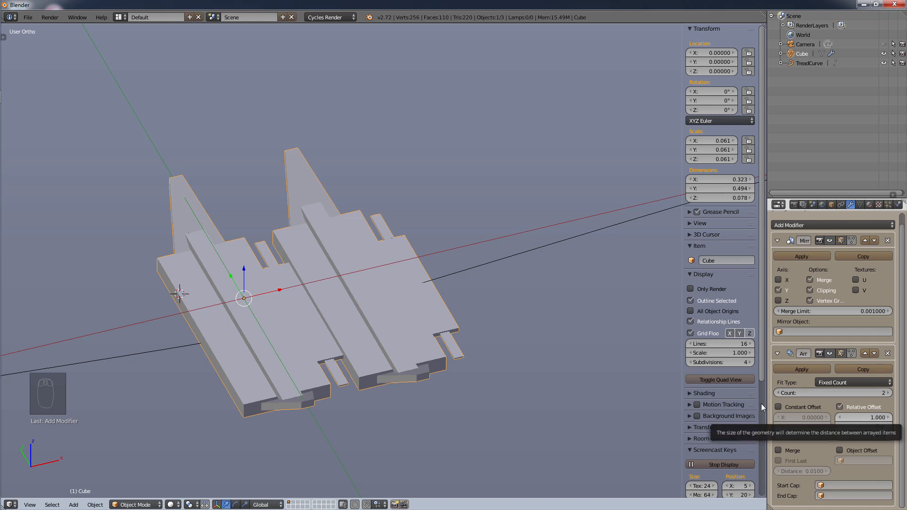
scroll(580, 387, "down", 3)
middle_click_drag(580, 387, 526, 316, "shift")
scroll(525, 316, "down", 4)
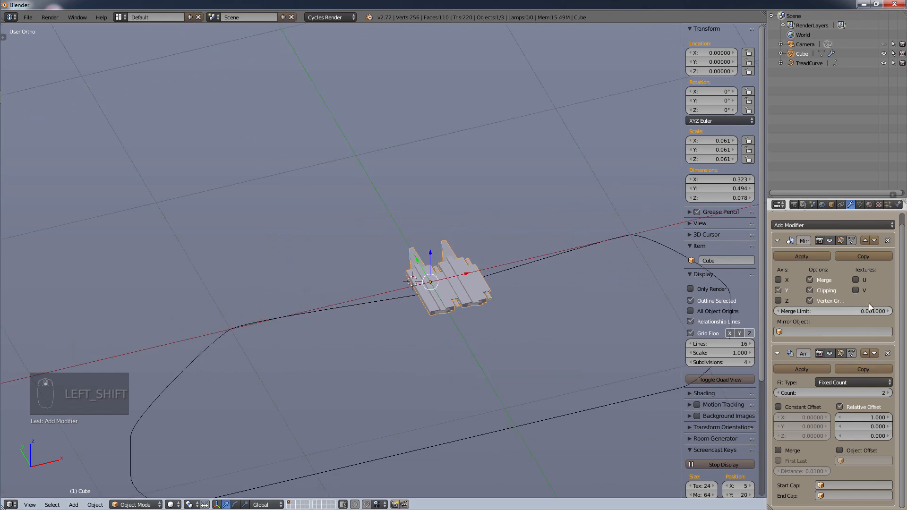
left_click(833, 224)
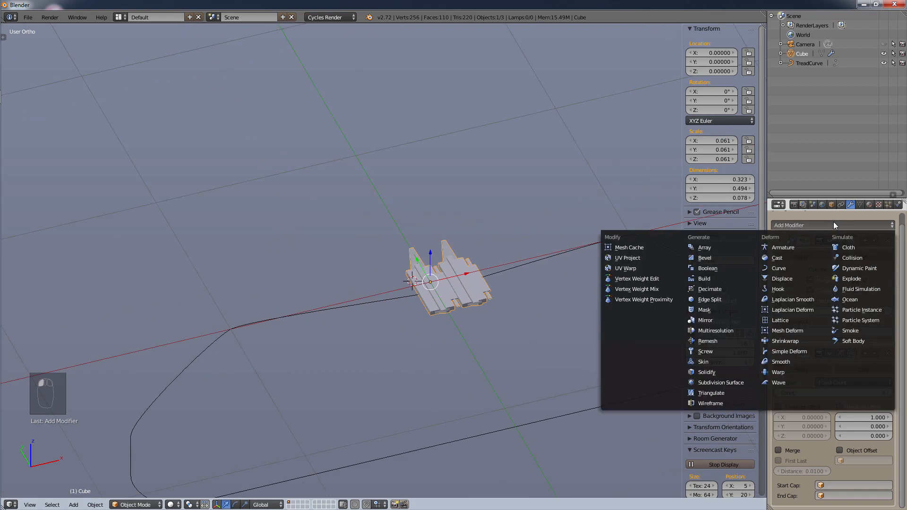
left_click(784, 269)
scroll(838, 377, "down", 3)
scroll(836, 385, "down", 1)
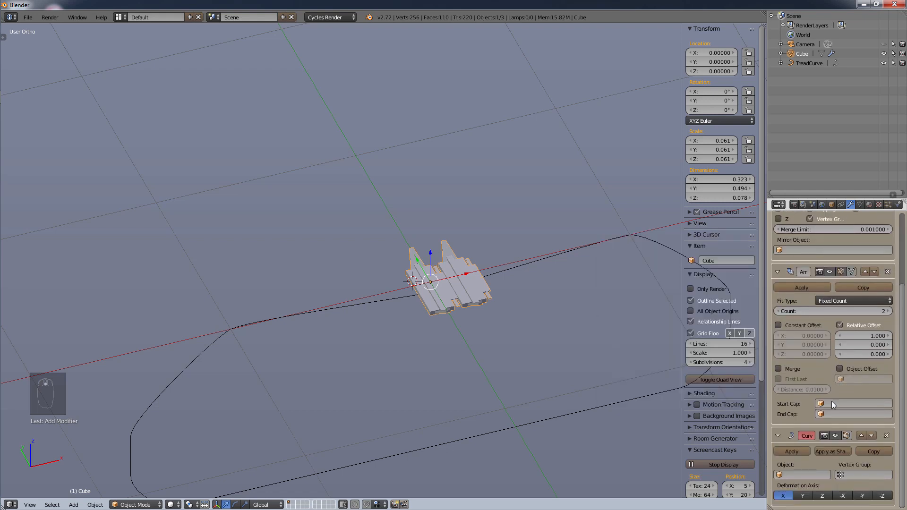
left_click(815, 476)
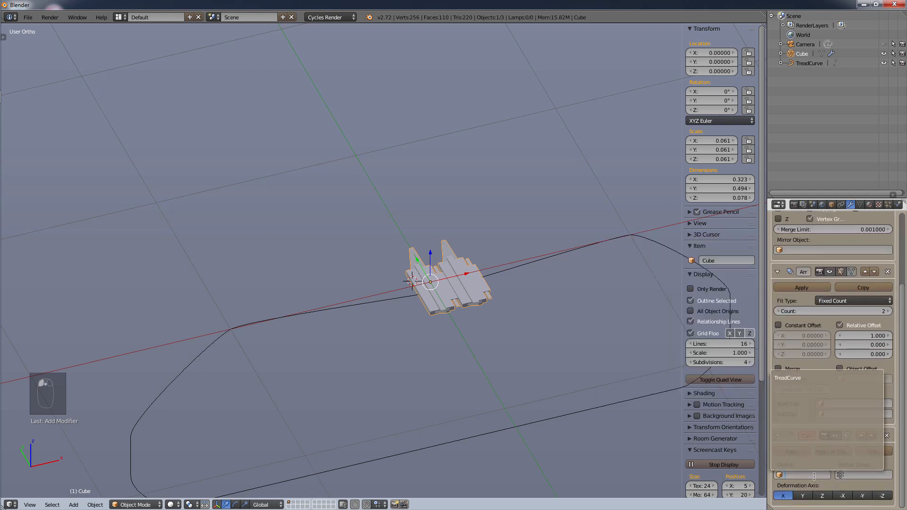
left_click(801, 378)
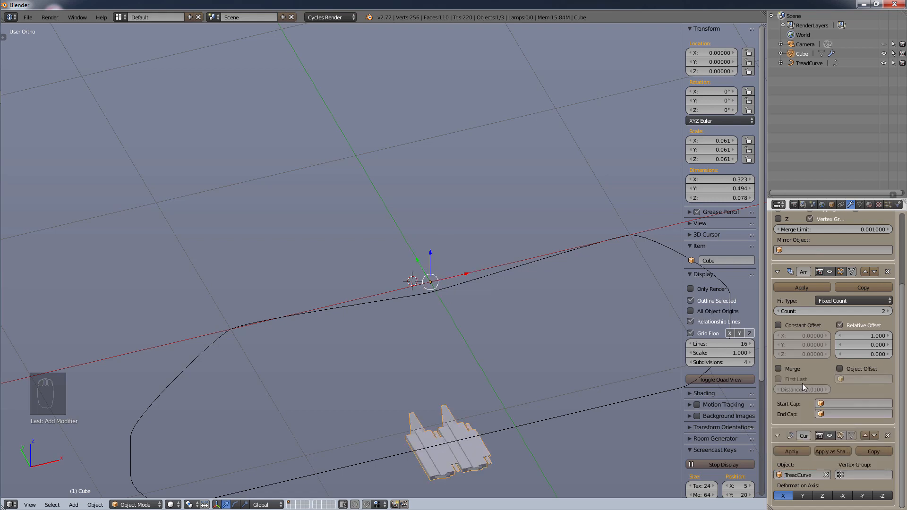
Try the other deformation axes of the Curve modifier and return to X
left_click(802, 496)
left_click(824, 496)
left_click(846, 496)
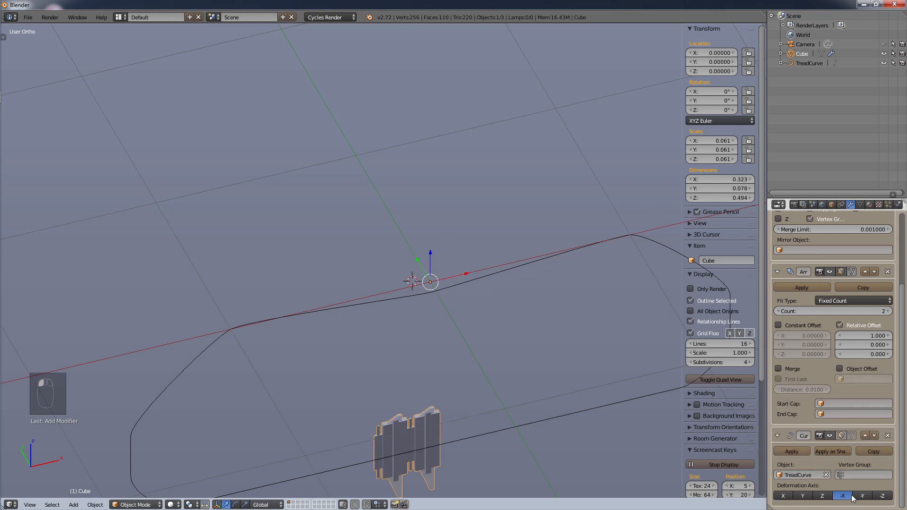
left_click(863, 496)
left_click(882, 496)
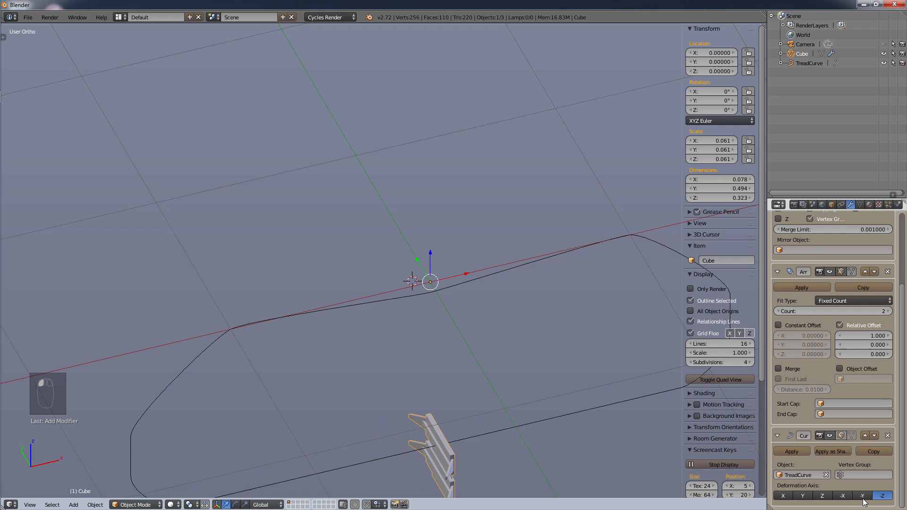
left_click(784, 495)
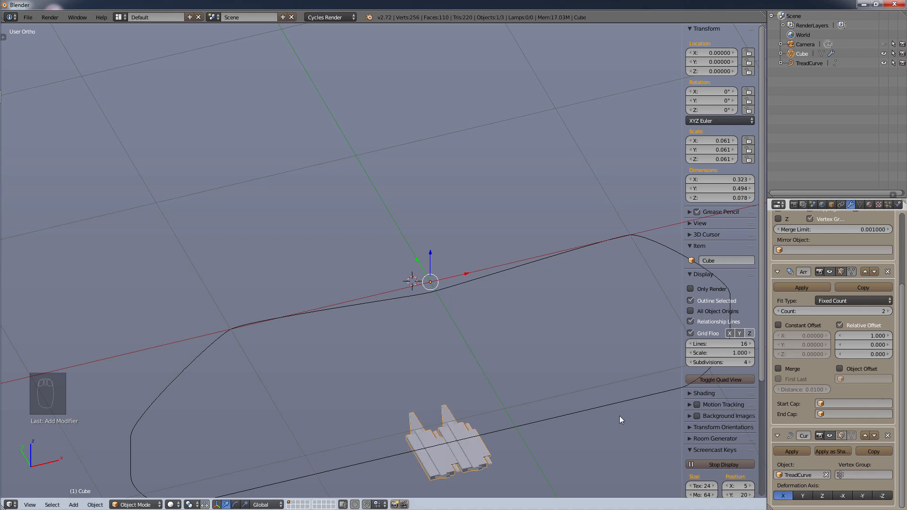
Raise the Array modifier's count to 45 so the links run around the whole TreadCurve
scroll(614, 421, "down", 3)
middle_click_drag(611, 424, 610, 409, "shift")
left_click_drag(789, 311, 887, 316)
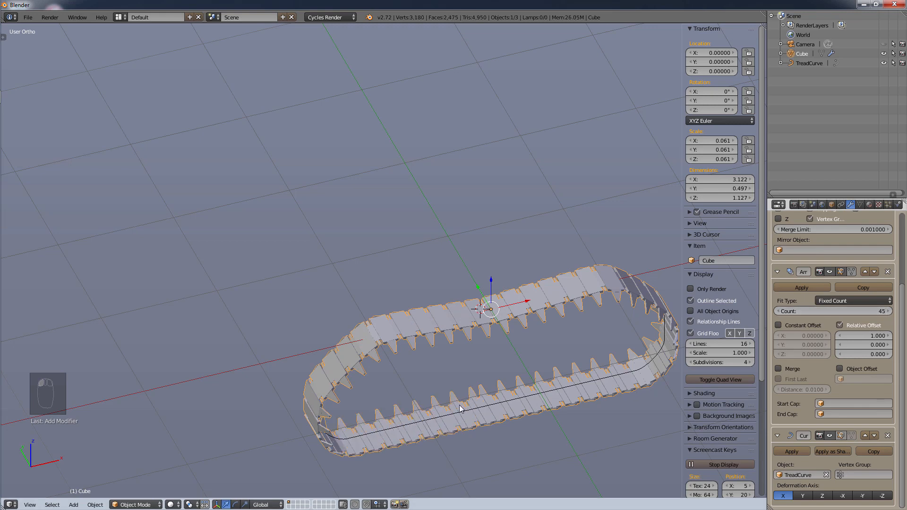
scroll(505, 409, "up", 5)
scroll(489, 357, "down", 8)
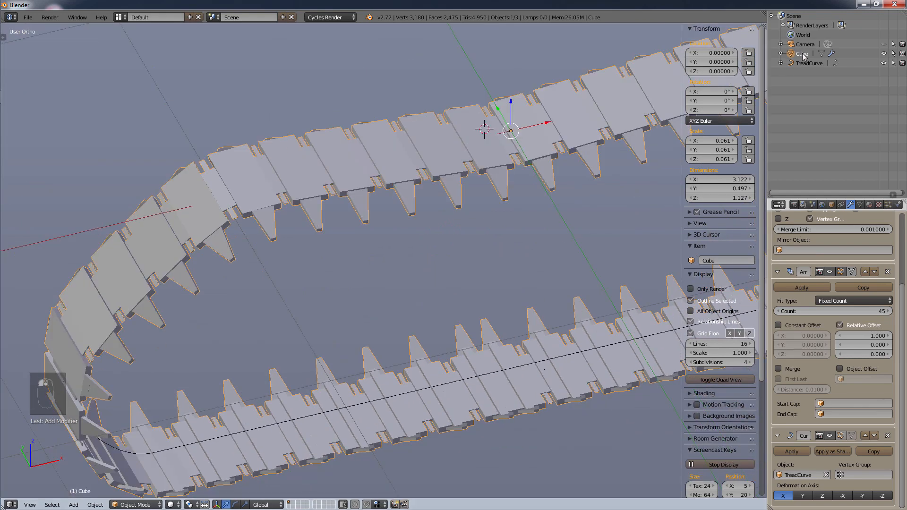
Rename the Cube object as Track
double_click(803, 55)
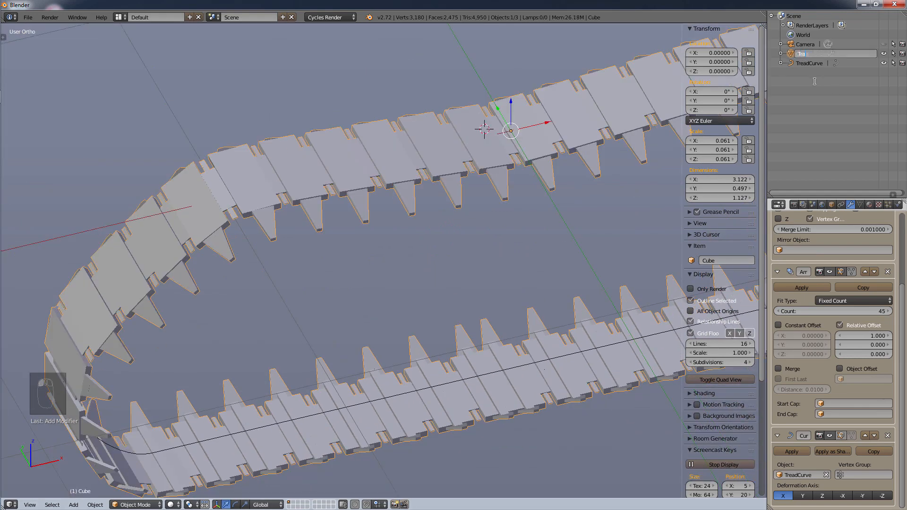
type("Track")
key("Return")
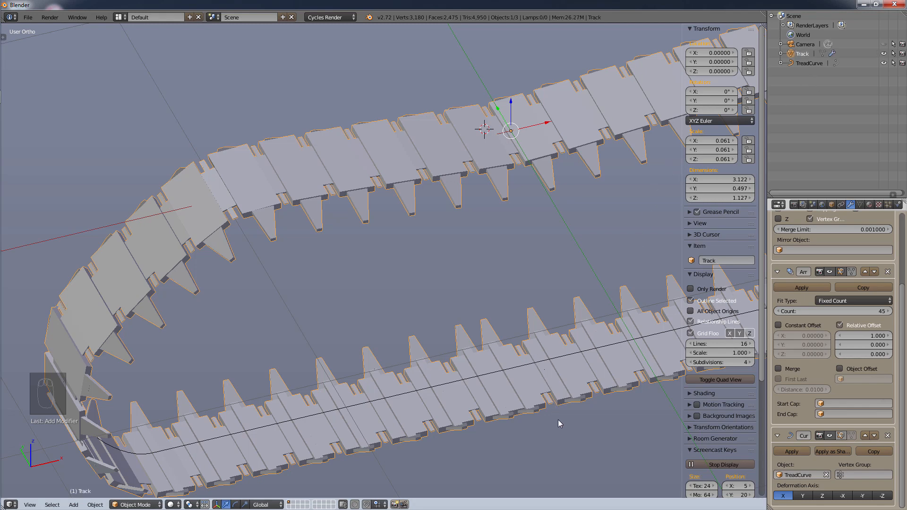
Scale the track down slightly to about 0.060 and check how its links fit around the loop
key("s")
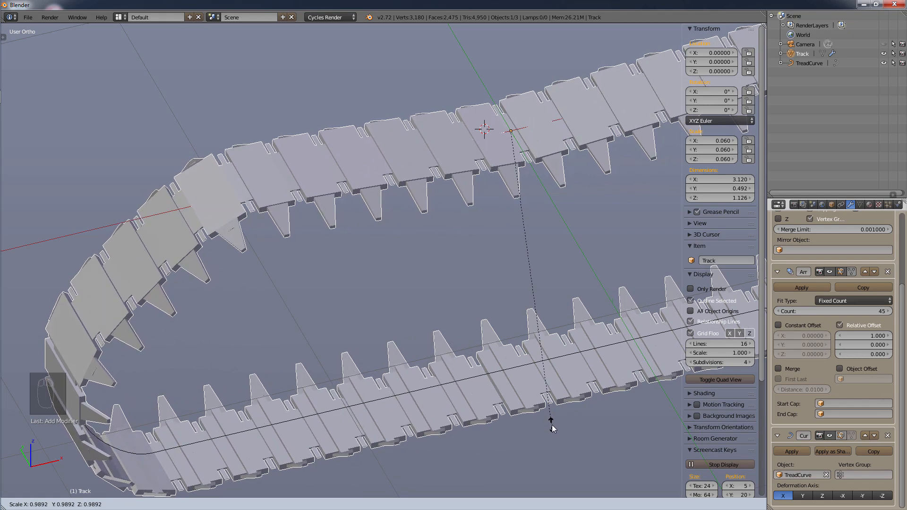
left_click(552, 424)
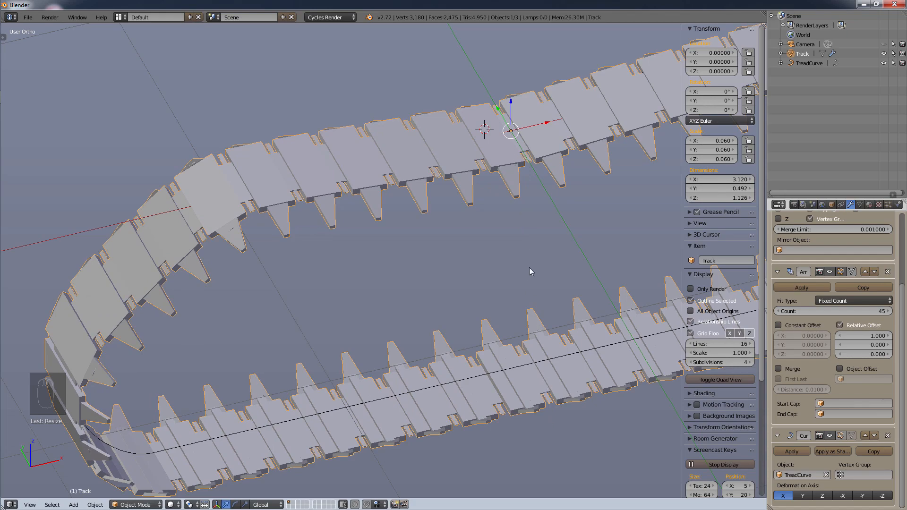
scroll(529, 267, "down", 5)
mouse_move(548, 289)
middle_mouse_down()
mouse_move(594, 270)
mouse_move(587, 235)
mouse_move(537, 273)
mouse_move(546, 285)
middle_mouse_up()
middle_click_drag(546, 285, 488, 300, "shift")
scroll(489, 292, "up", 3)
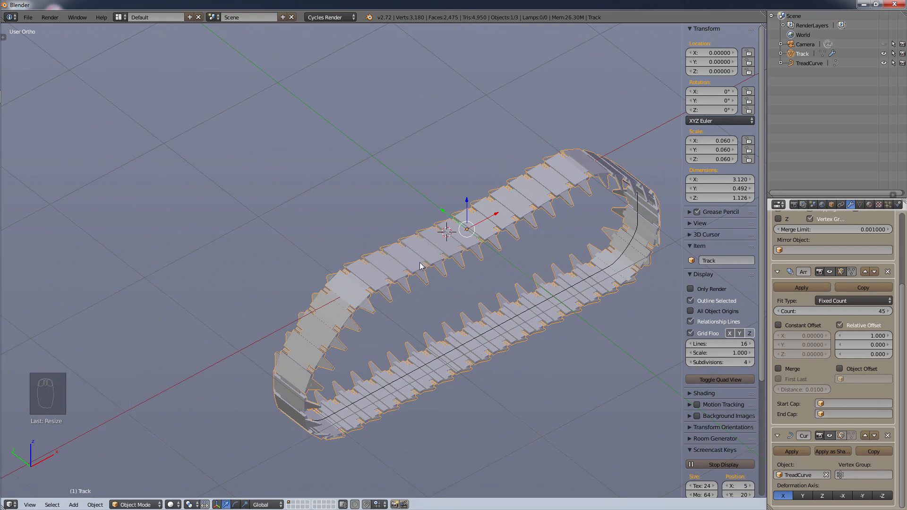
middle_click_drag(501, 294, 465, 272)
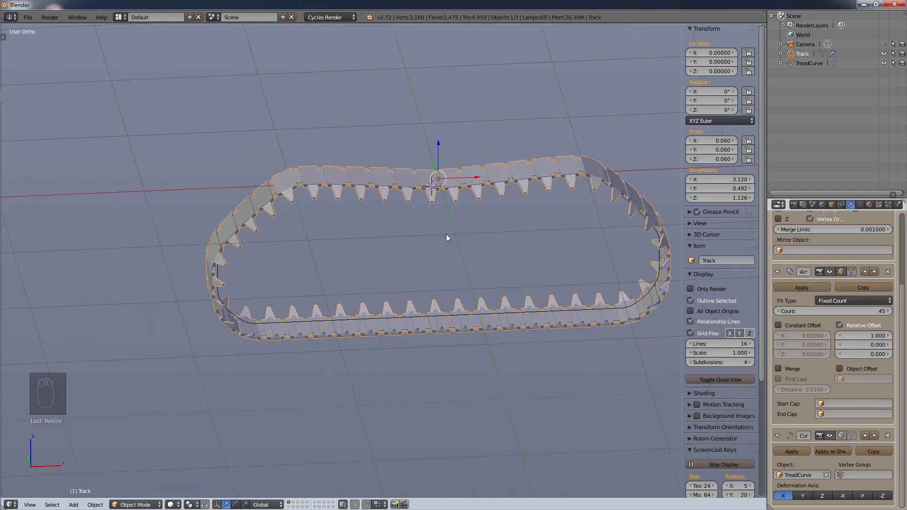
Select TreadCurve in front orthographic view and snap the 3D cursor to the world center
key("KP_3")
key("KP_1")
scroll(427, 137, "up", 3)
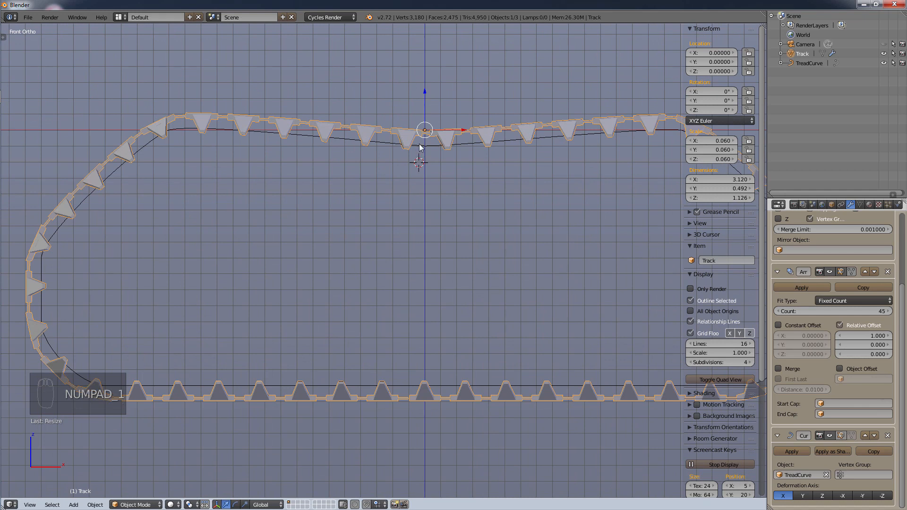
left_click(807, 65)
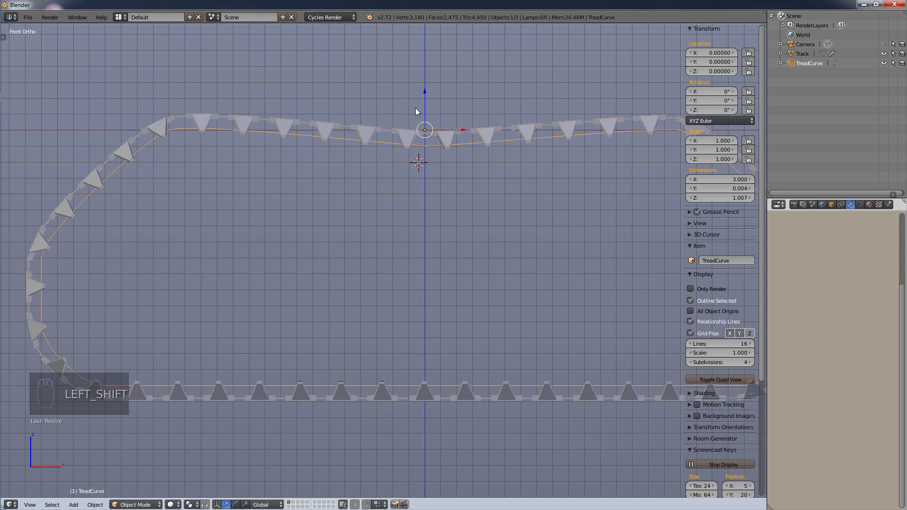
key("shift+s")
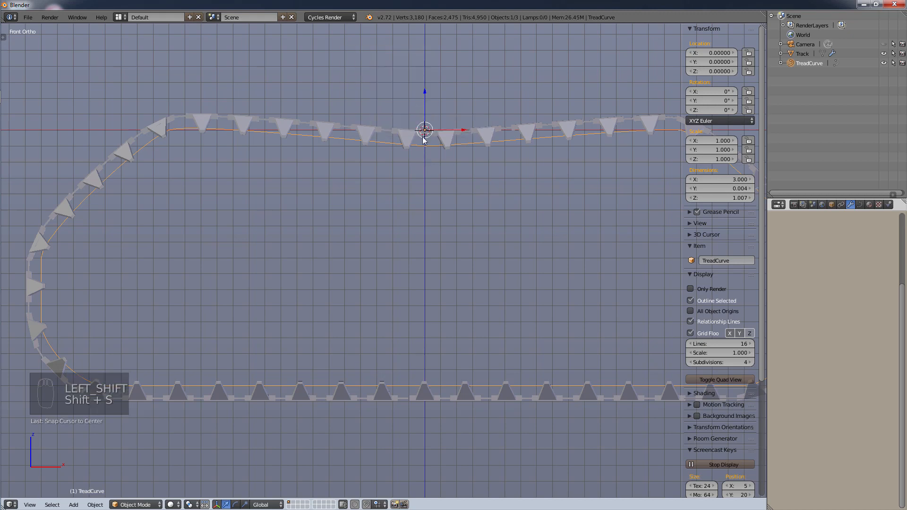
Add a cube-shaped empty at the 3D cursor
scroll(421, 163, "down", 4)
middle_click_drag(419, 156, 517, 208)
scroll(410, 159, "down", 5)
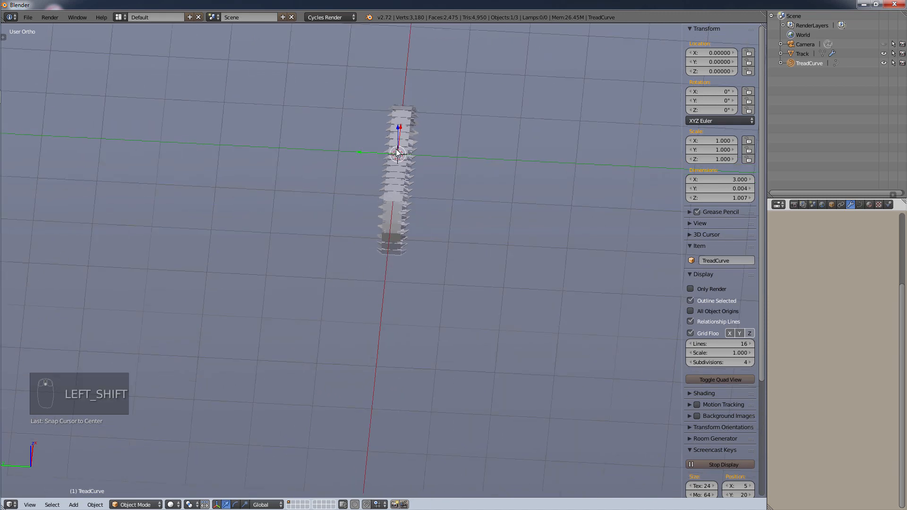
key("shift+a")
mouse_move(398, 150)
mouse_move(395, 219)
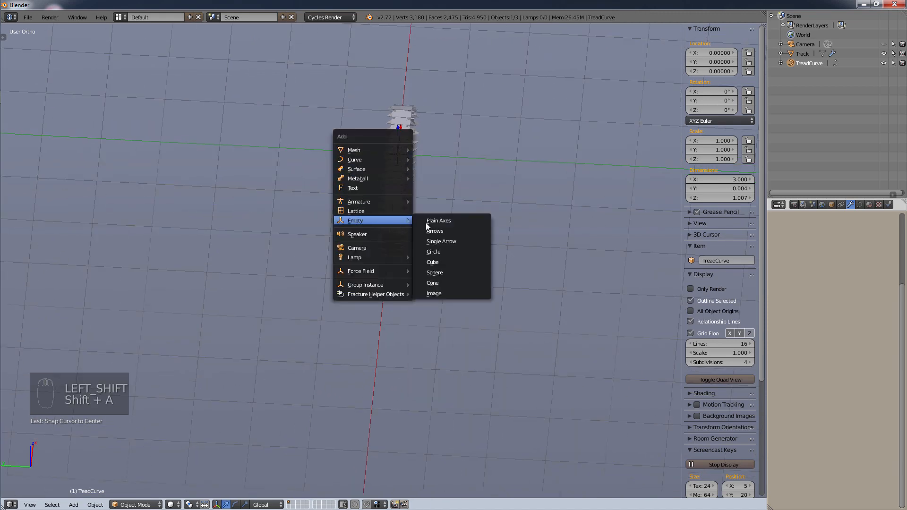
left_click(444, 260)
Scale the empty down to about 0.161 and move it along Y to about 1.28, beside the track
scroll(429, 159, "up", 3)
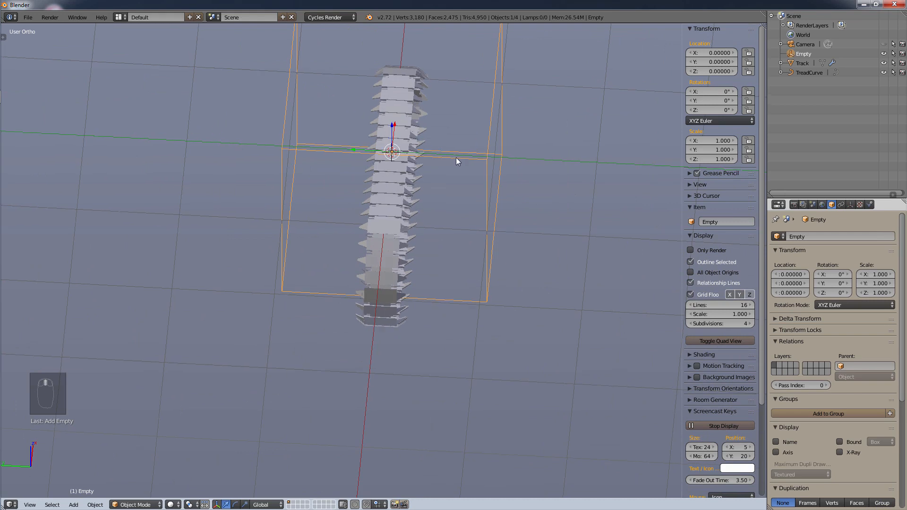
middle_click_drag(455, 158, 441, 149)
key("s")
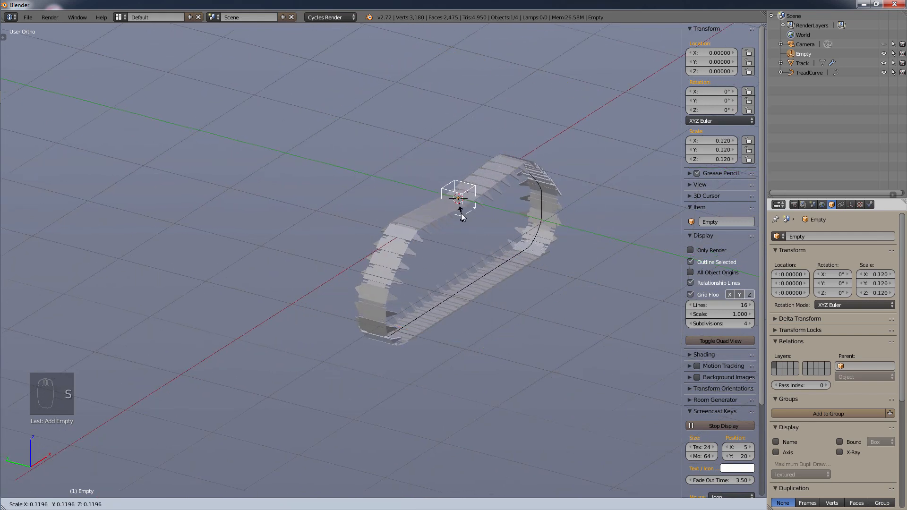
left_click(464, 222)
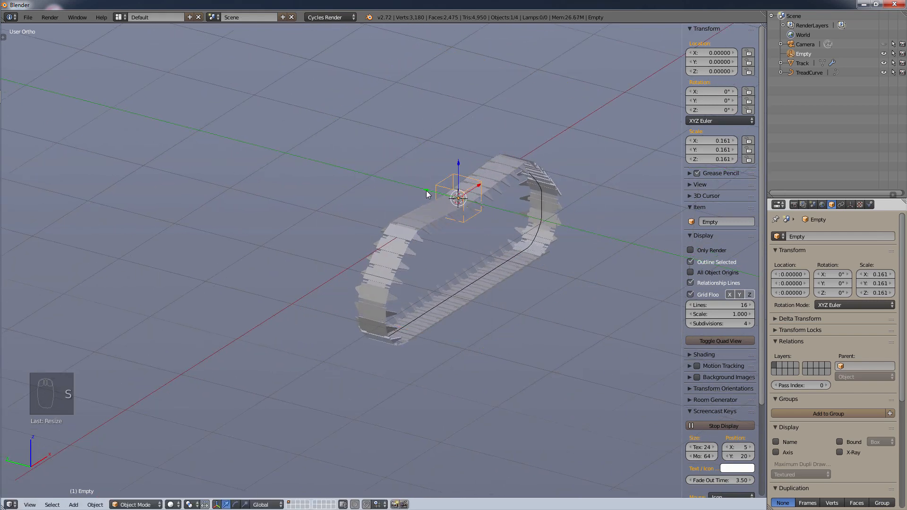
left_click_drag(427, 194, 318, 161)
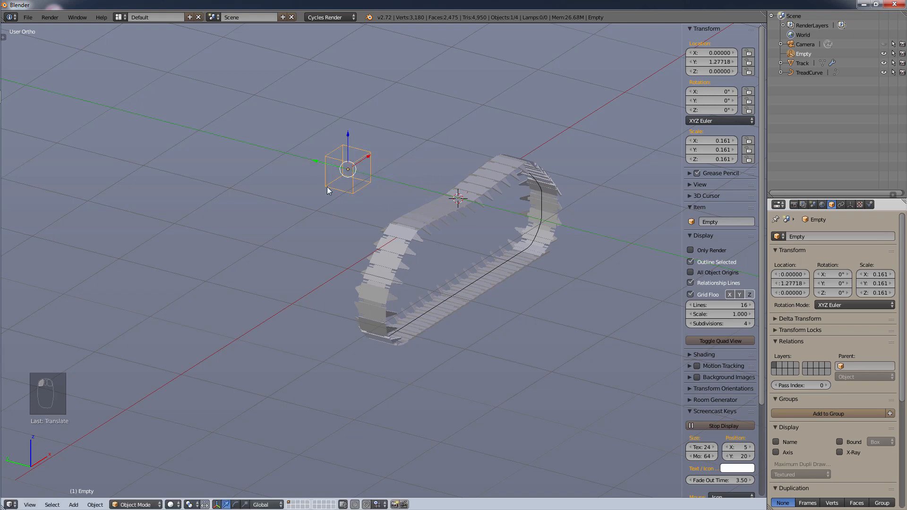
middle_click_drag(460, 242, 447, 307)
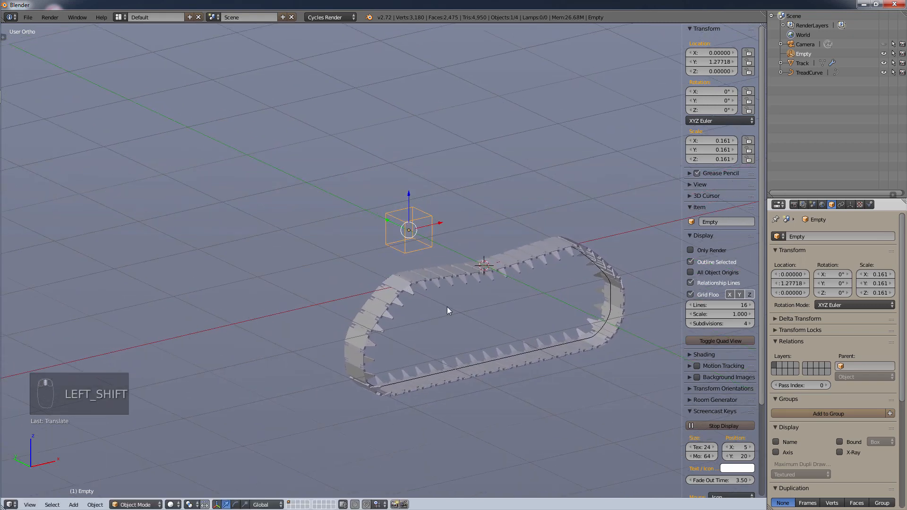
scroll(478, 305, "up", 2)
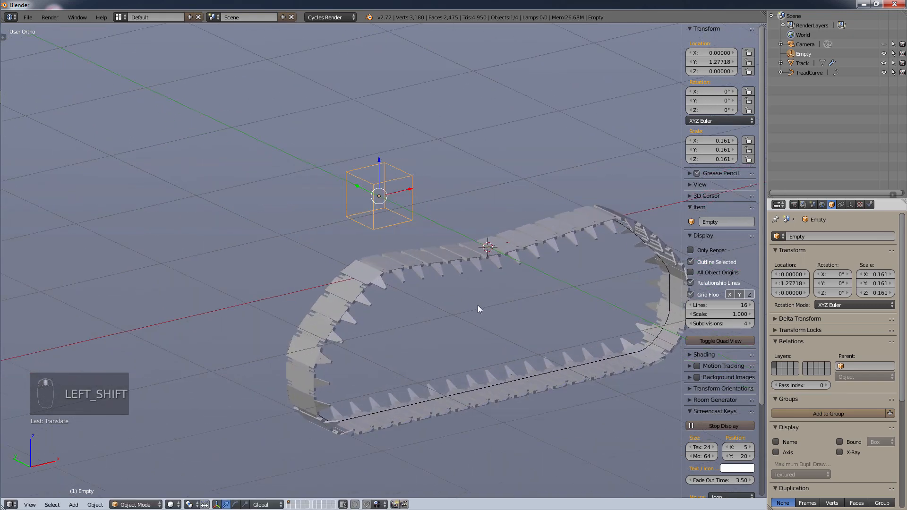
Parent TreadCurve and Track to the empty with Object (Keep Transform), and select only the empty
left_click(808, 73)
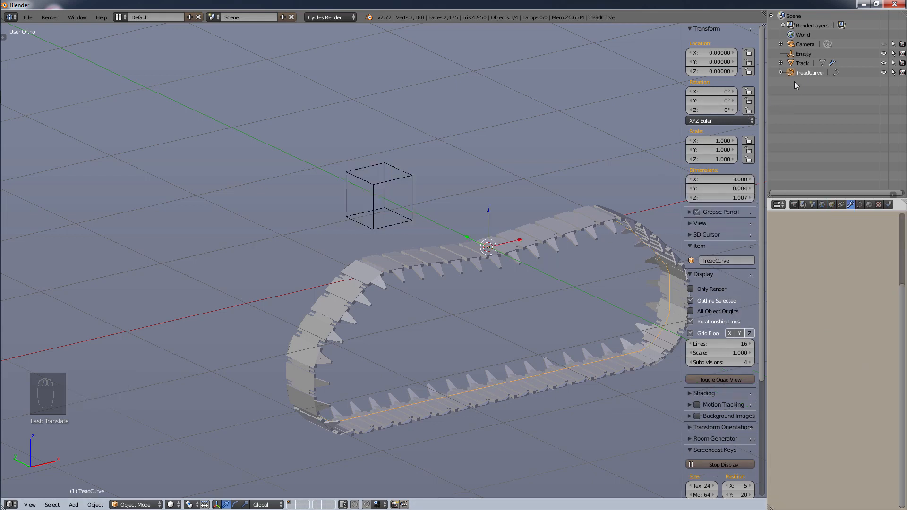
left_click(805, 65, "shift")
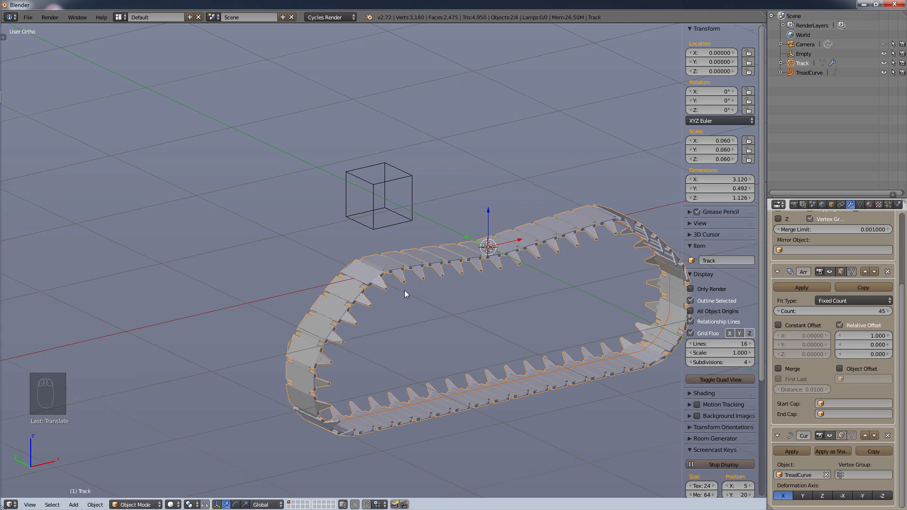
key("shift")
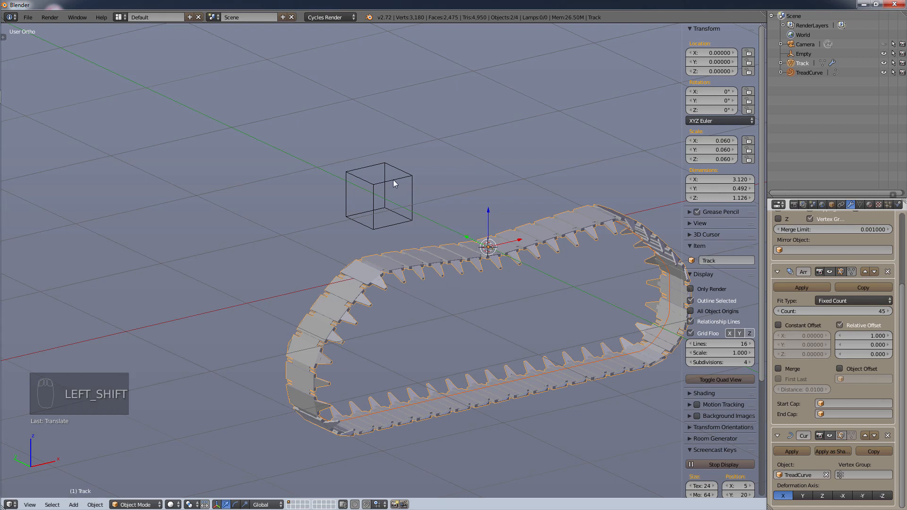
left_click(804, 53, "ctrl")
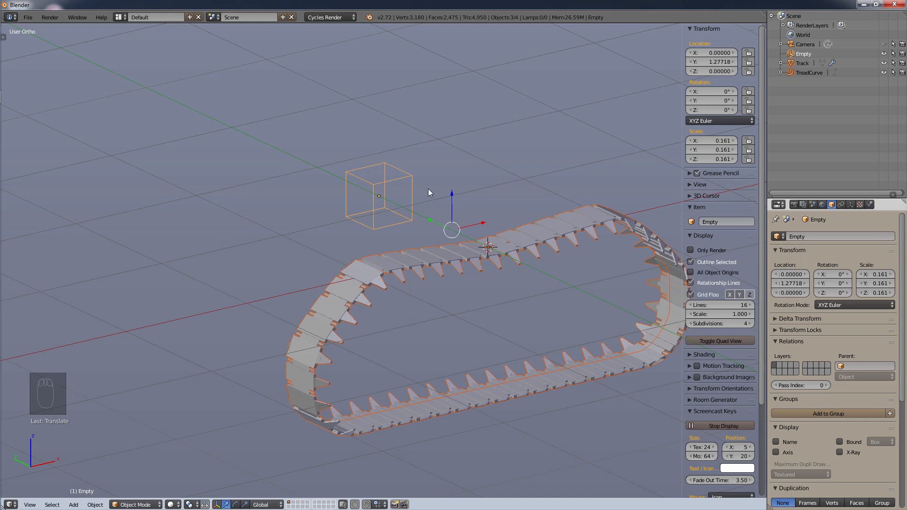
key("ctrl+p")
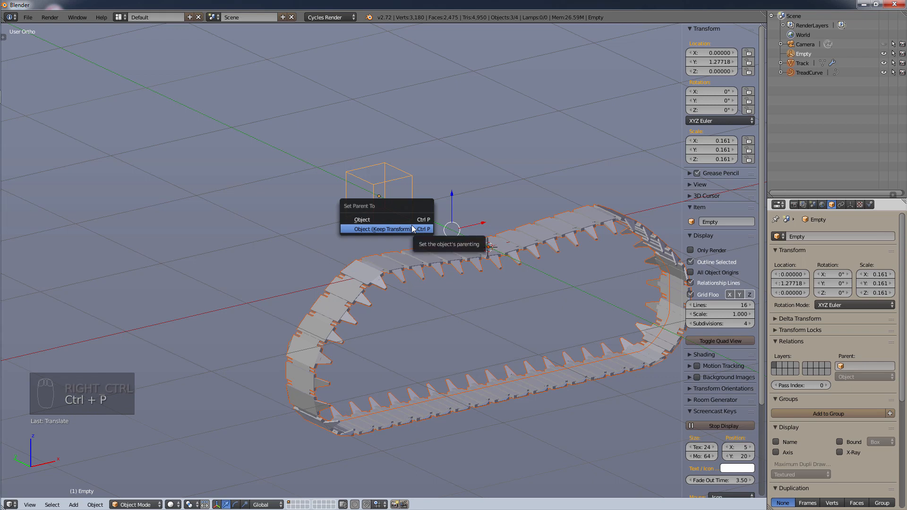
left_click(410, 230)
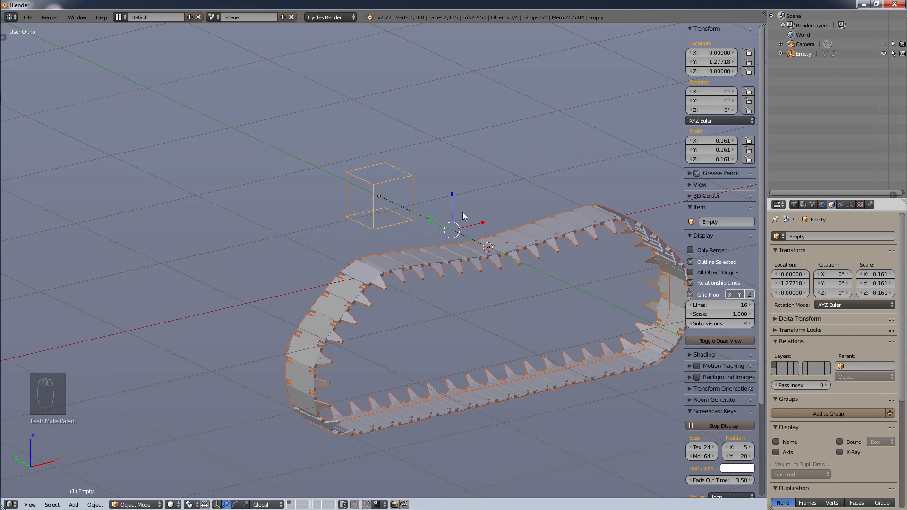
right_click(377, 191)
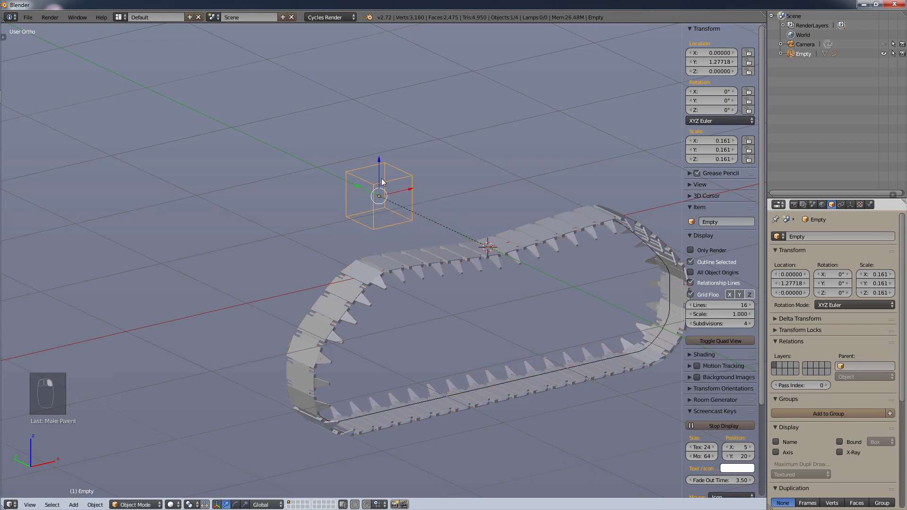
key("a")
key("a")
key("a")
key("a")
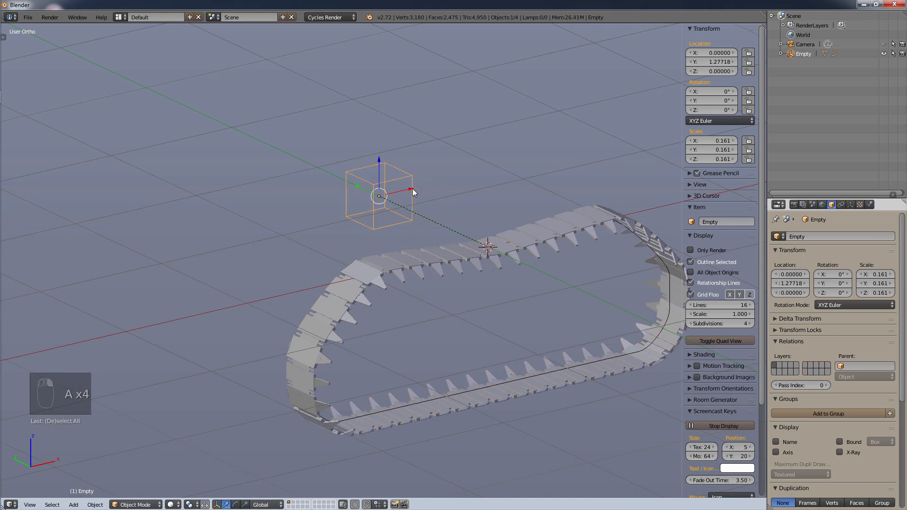
mouse_move(413, 189)
left_mouse_down()
mouse_move(219, 216)
mouse_move(463, 166)
mouse_move(337, 189)
mouse_move(429, 185)
mouse_move(368, 197)
mouse_move(404, 194)
left_mouse_up()
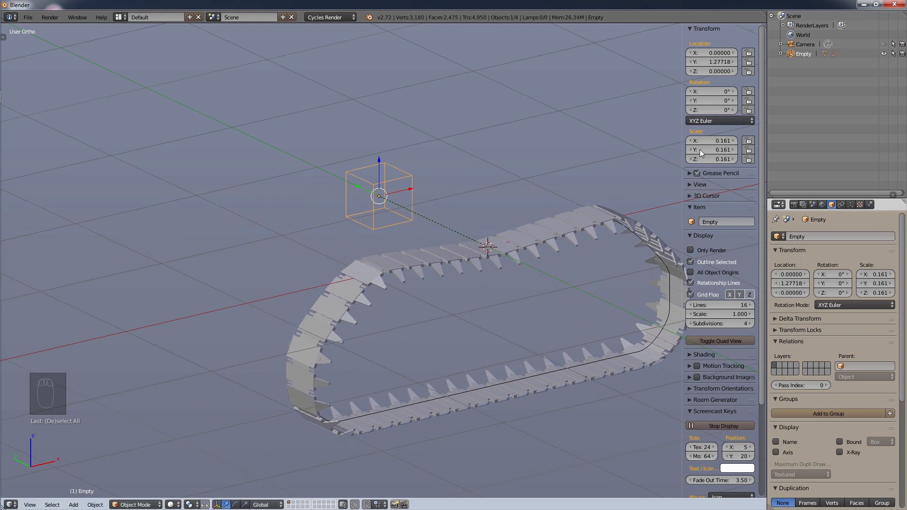
Expand the Empty's children in the outliner, then select Track and try sliding it along X
left_click(782, 53)
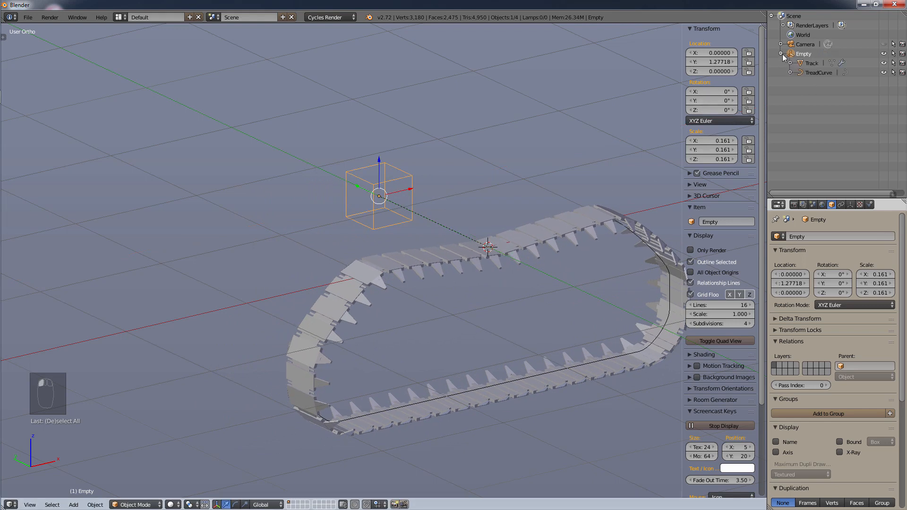
right_click(467, 249)
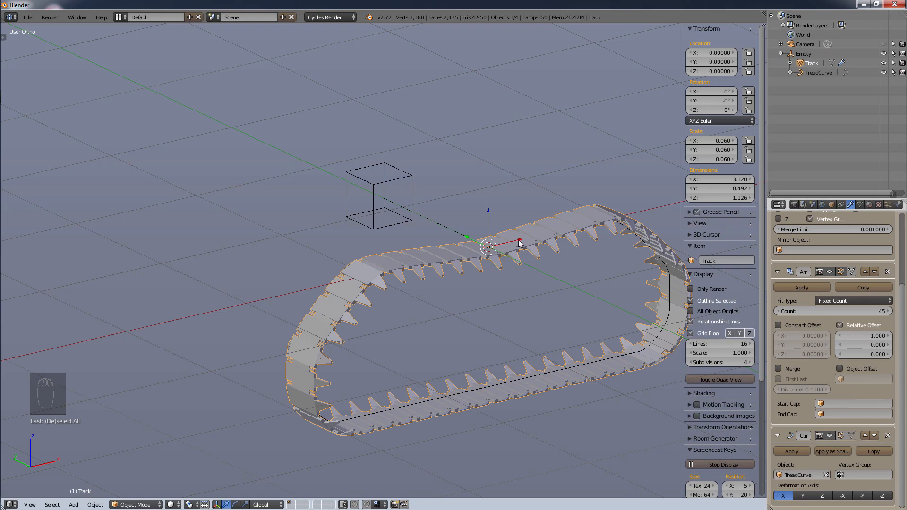
left_click_drag(519, 243, 501, 232)
right_click(501, 232)
Split a new area off below the 3D view and make it a Timeline
scroll(482, 191, "down", 4)
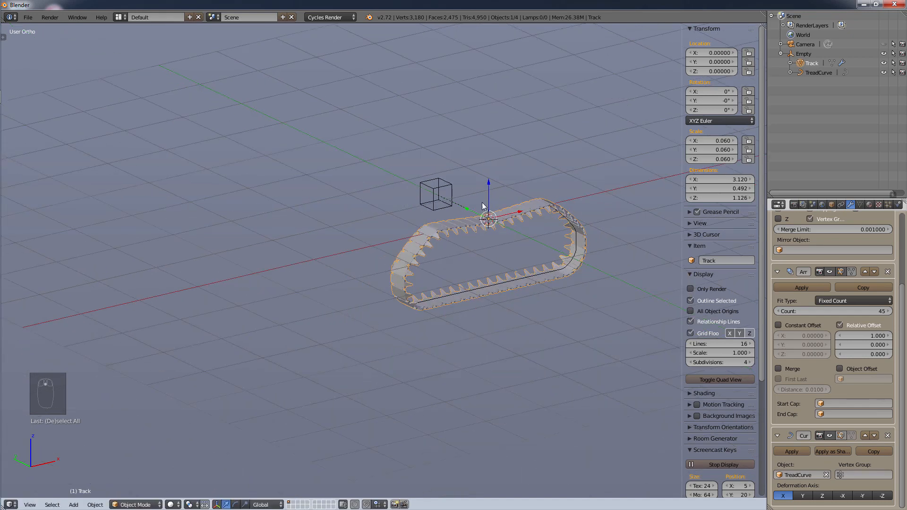
left_click(36, 471)
left_click_drag(3, 507, 14, 450)
left_click(11, 505)
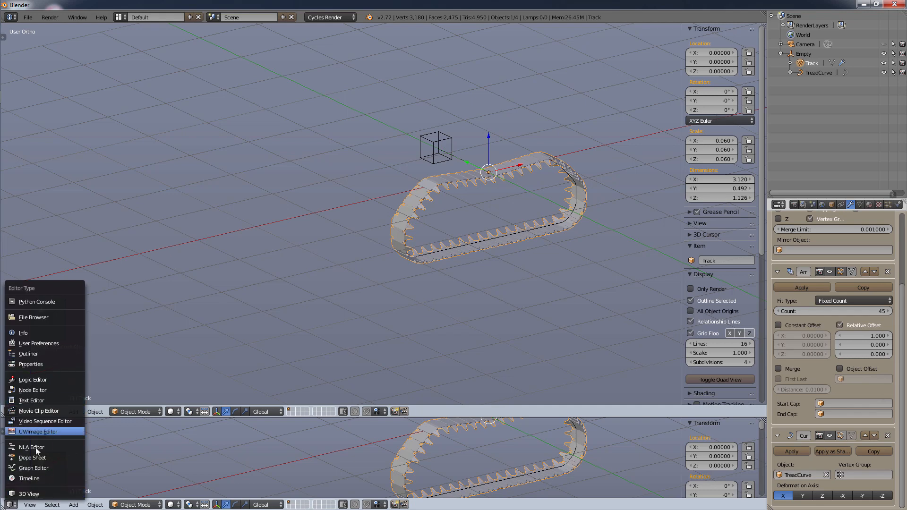
left_click(41, 478)
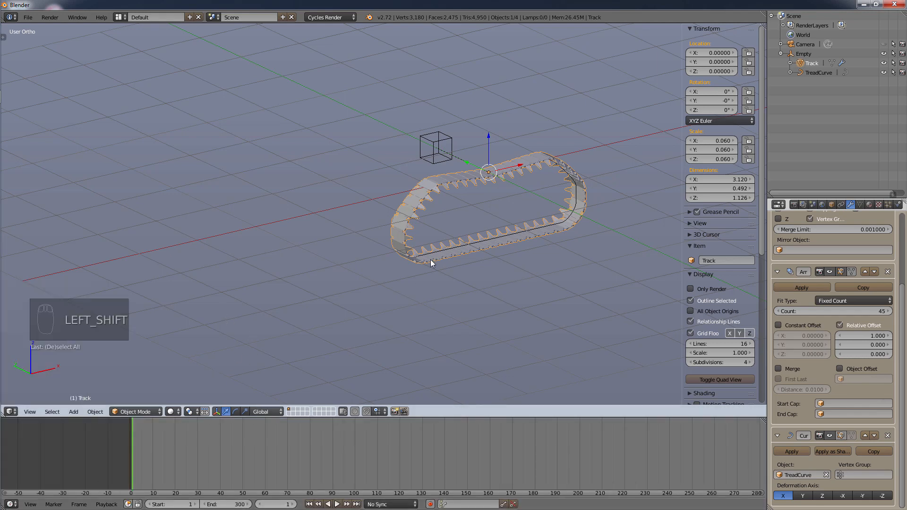
Select all objects and move the empty, Track and TreadCurve together along X until the empty is at about 7.87
middle_click_drag(432, 263, 364, 293, "shift")
middle_click_drag(407, 238, 413, 236)
scroll(417, 223, "down", 6)
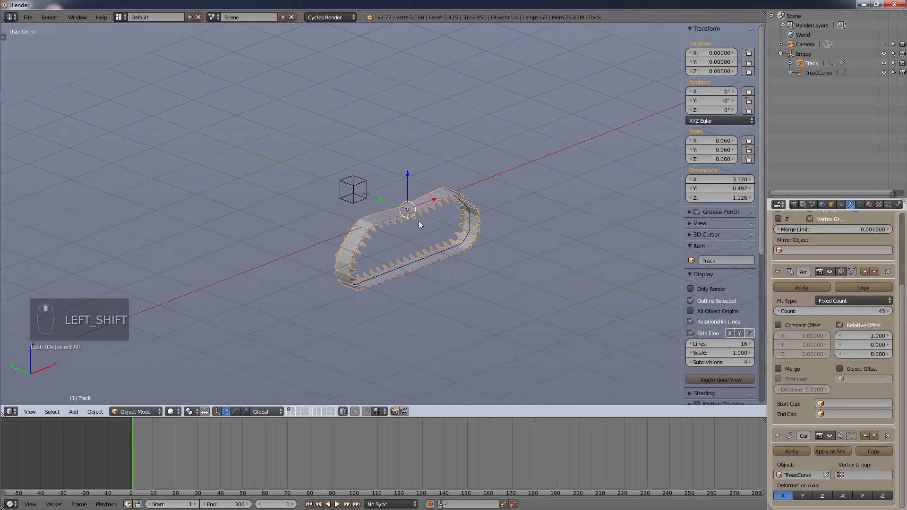
scroll(463, 175, "up", 4)
key("a")
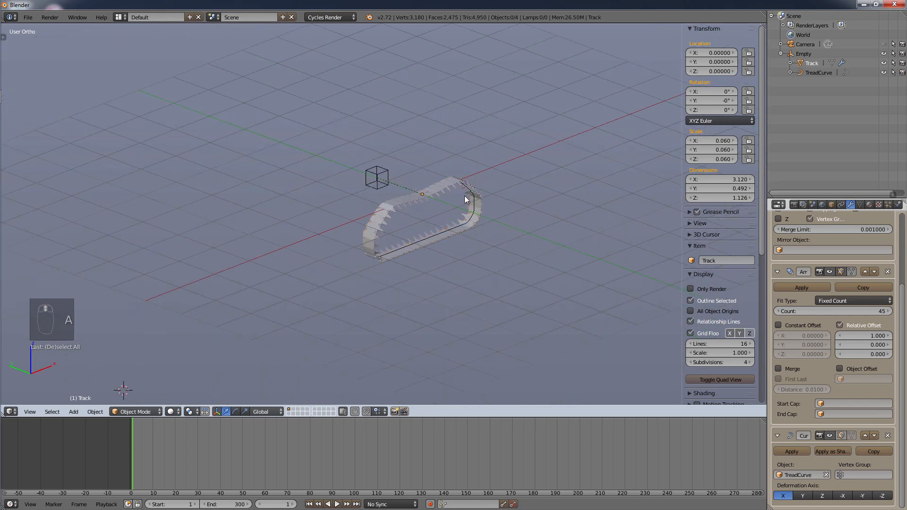
key("a")
left_click_drag(434, 182, 656, 47)
middle_click_drag(473, 214, 366, 248, "shift")
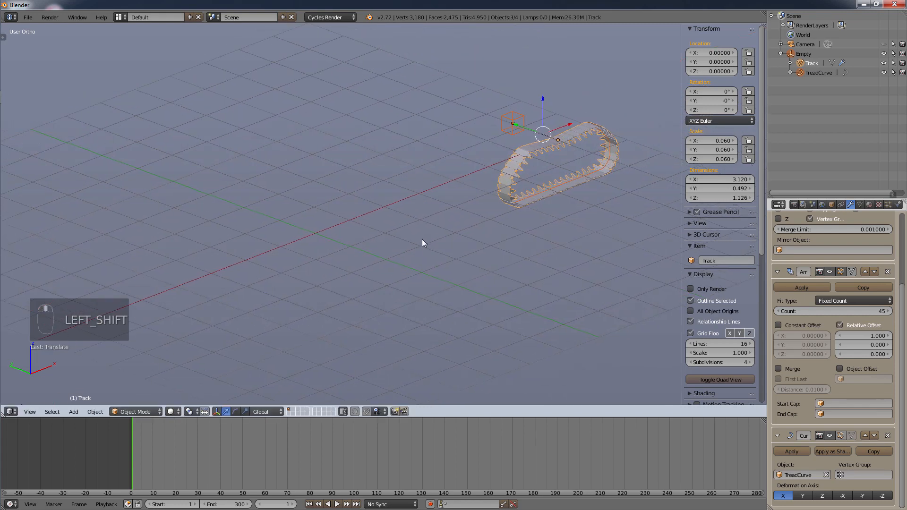
scroll(450, 224, "down", 3)
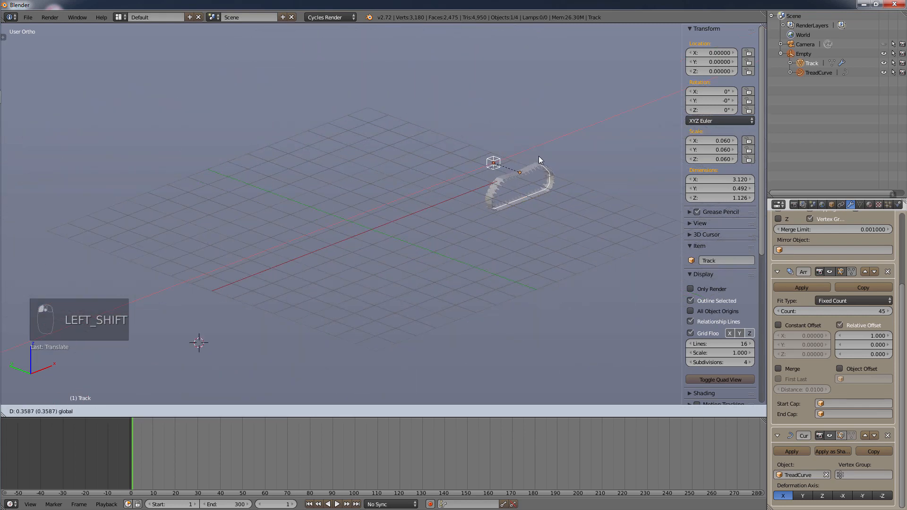
scroll(530, 164, "up", 5)
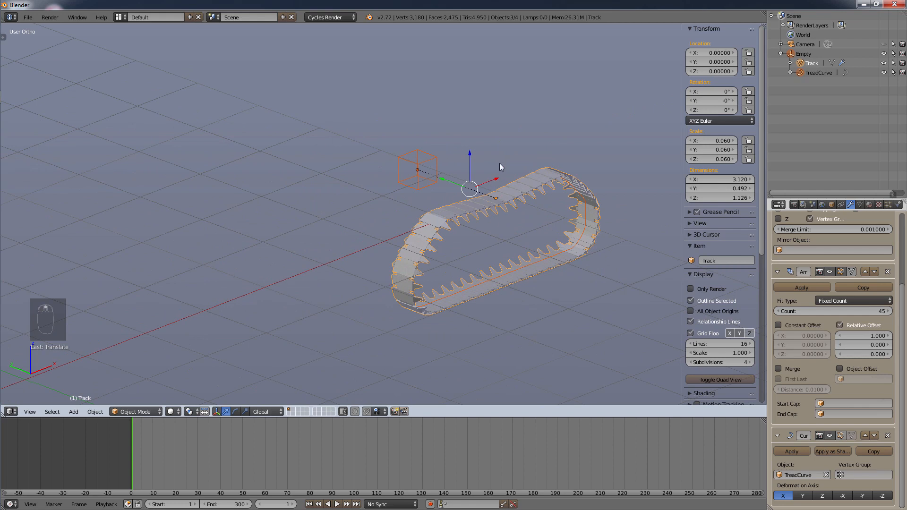
Select only the empty and insert a LocRotScale keyframe for it at frame 1
right_click(419, 169)
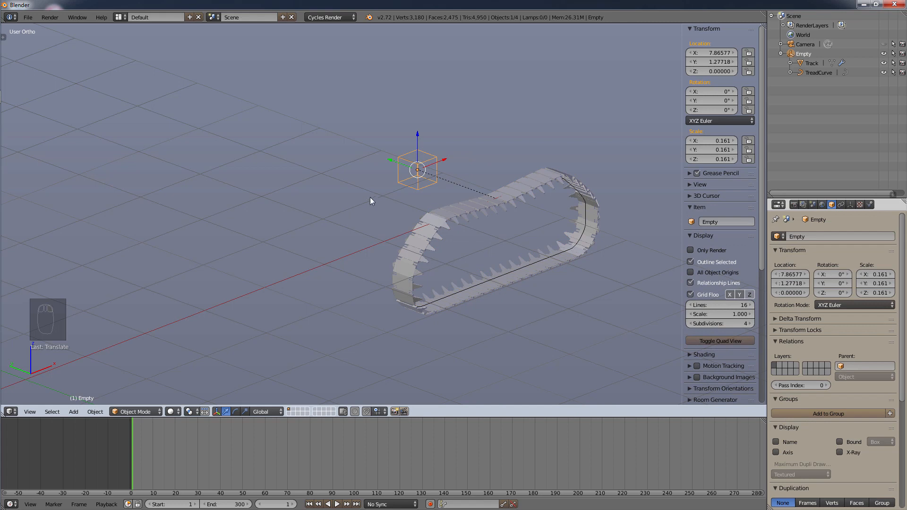
key("i")
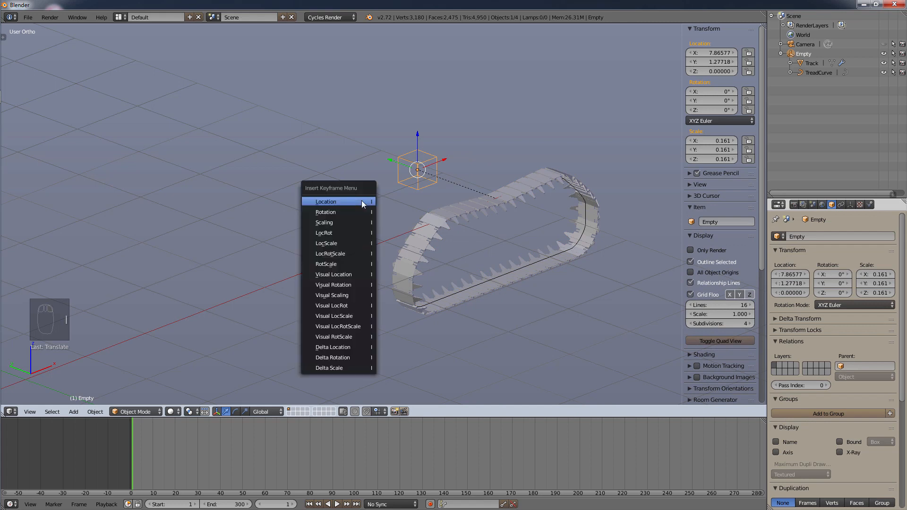
left_click(353, 254)
At frame 300, move the empty along X to about -4.83 and insert a LocRotScale keyframe
scroll(377, 215, "down", 5)
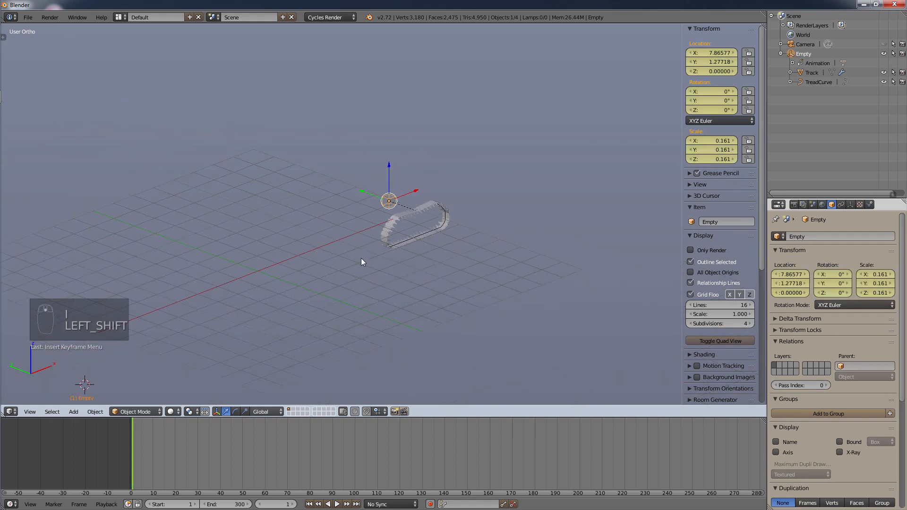
middle_click_drag(361, 258, 440, 218, "shift")
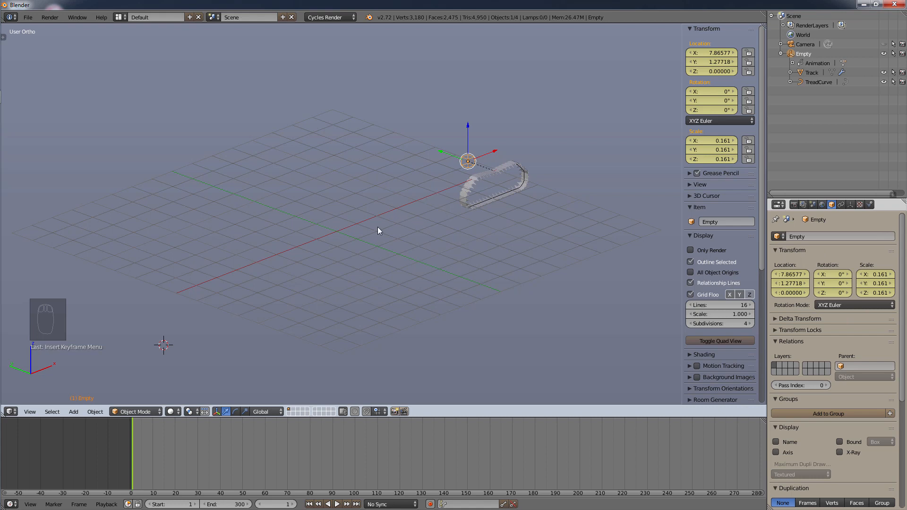
left_click(356, 504)
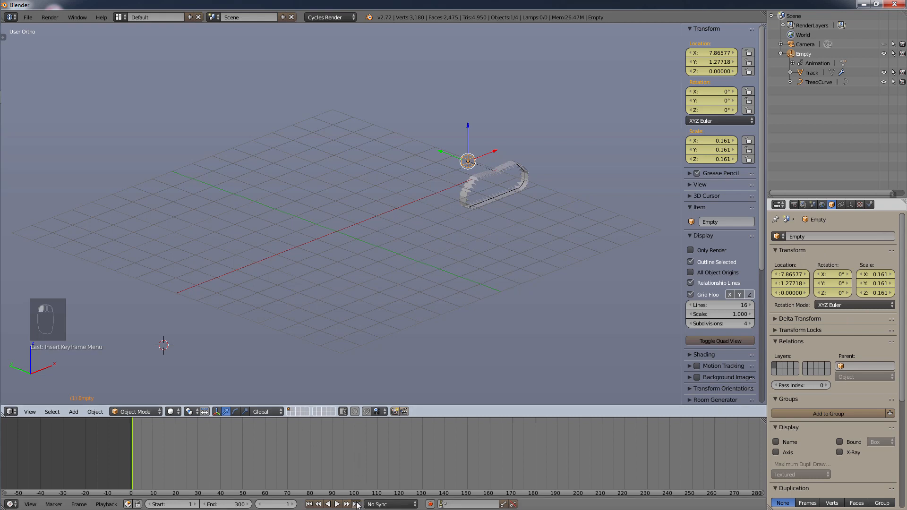
middle_click_drag(448, 449, 384, 446, "shift")
scroll(384, 447, "down", 1)
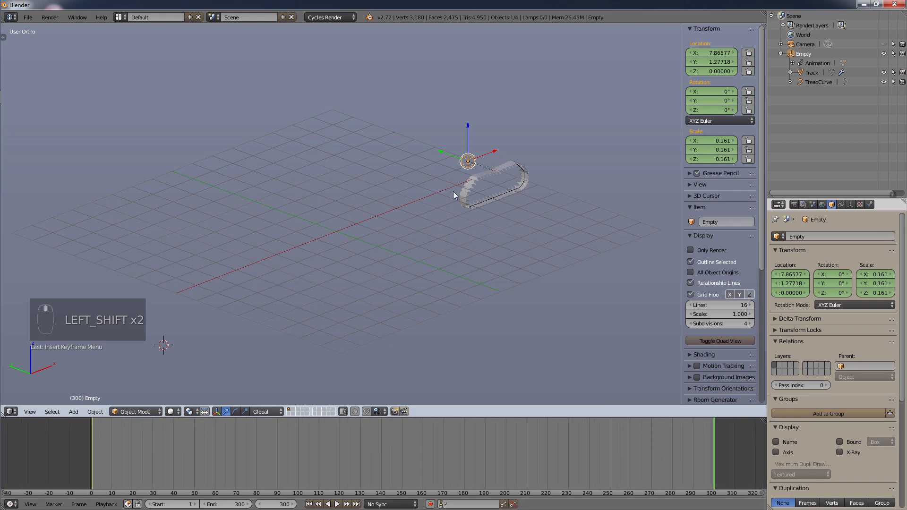
left_click_drag(495, 151, 248, 265)
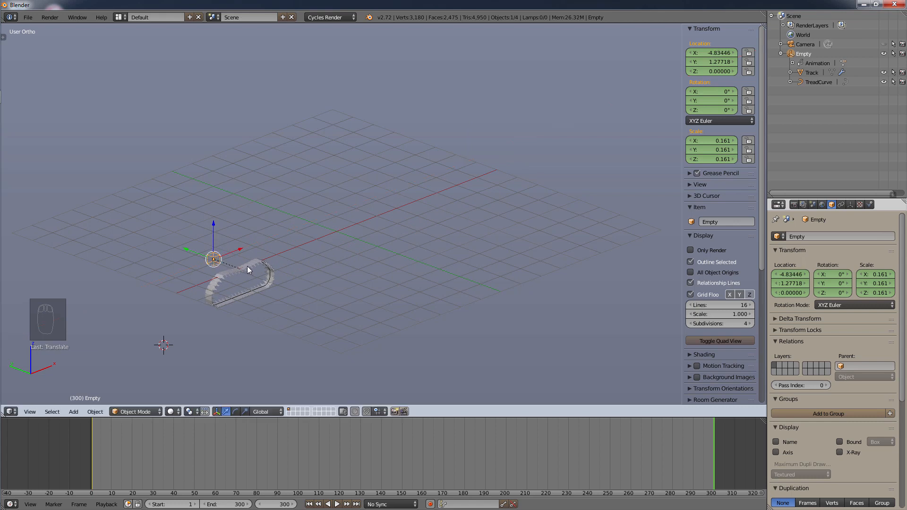
key("i")
left_click(285, 231)
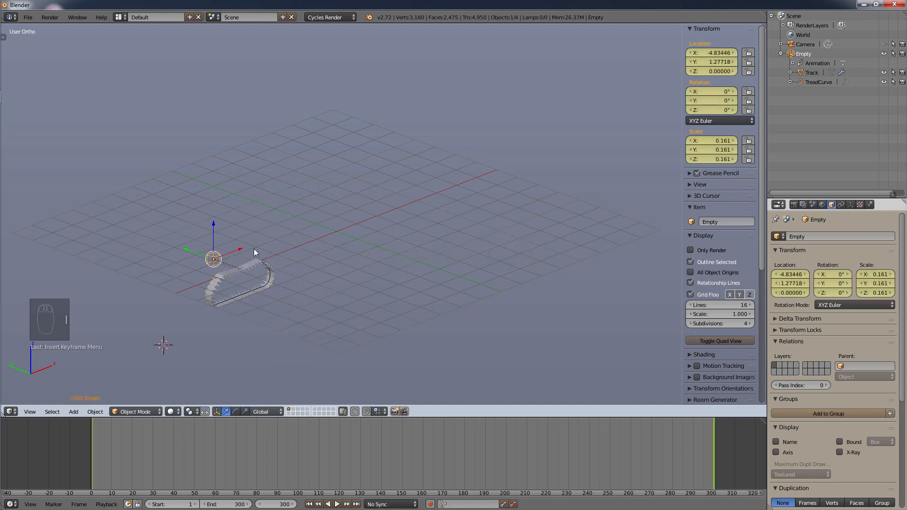
Play the animation from the first frame to check the empty's travel, stop it and return to frame 1
left_click(309, 504)
left_click(337, 505)
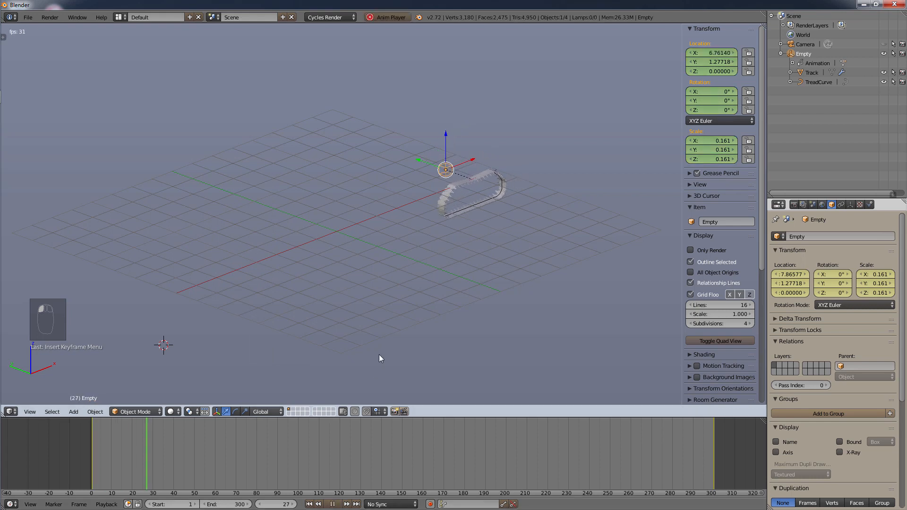
middle_click_drag(379, 354, 361, 295)
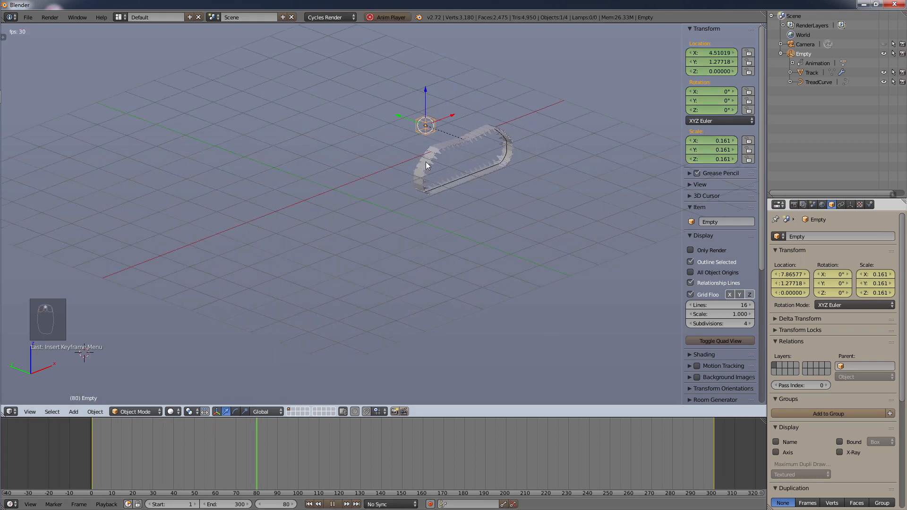
left_click(332, 504)
left_click(319, 504)
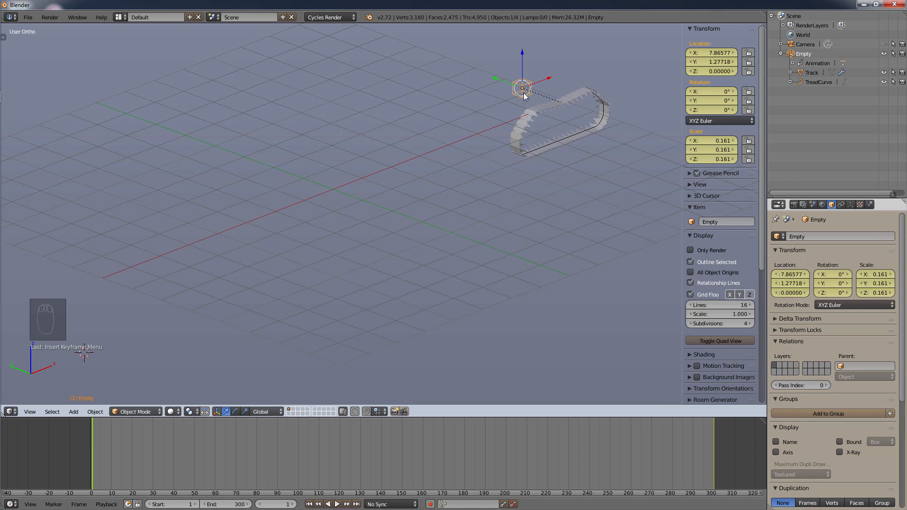
Select Track and insert a LocRotScale keyframe for it at frame 1, keeping its location at 0
right_click(526, 118)
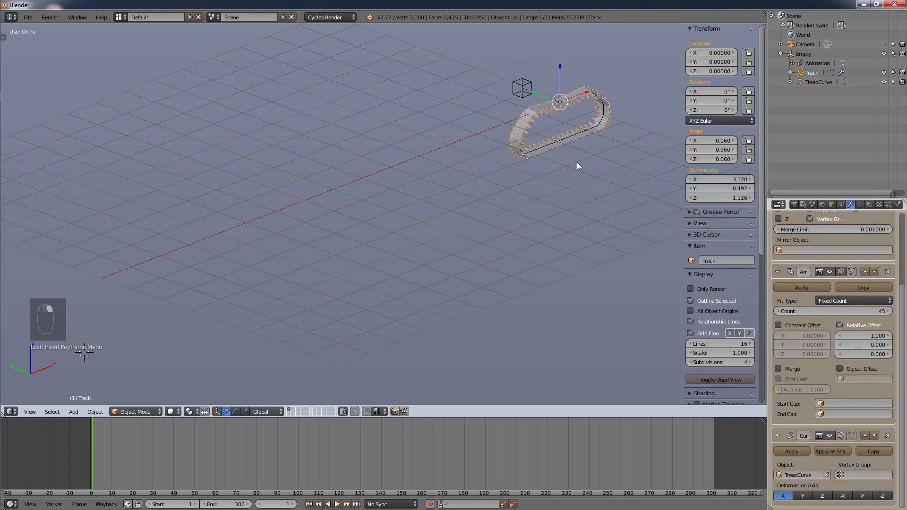
left_click(817, 83)
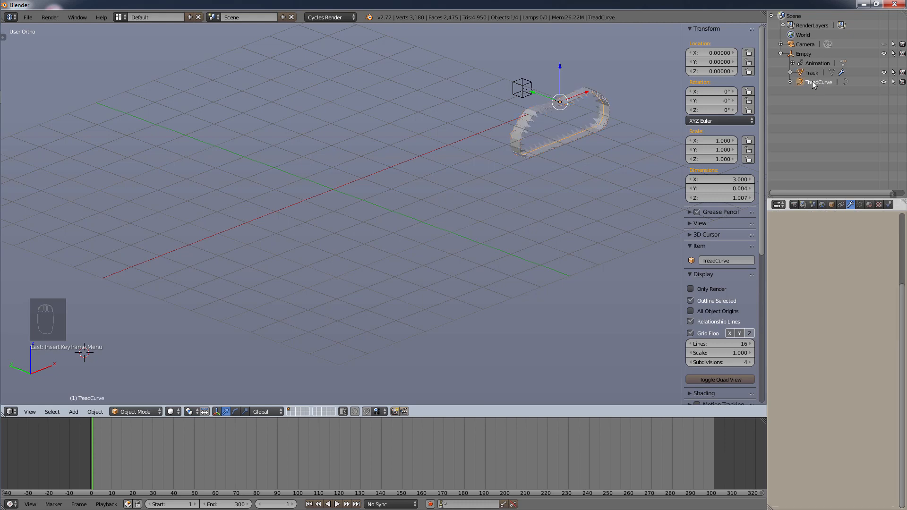
left_click(810, 62)
left_click(811, 72)
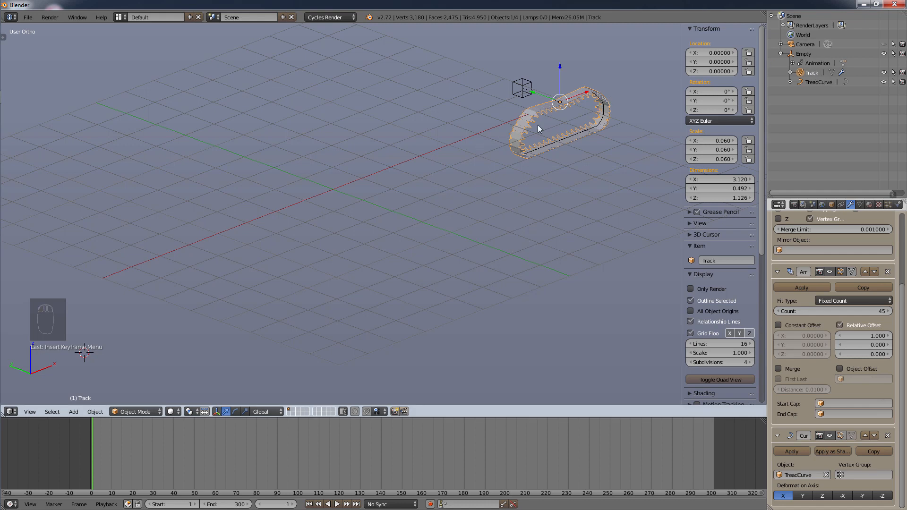
left_click_drag(587, 95, 582, 96)
right_click(582, 96)
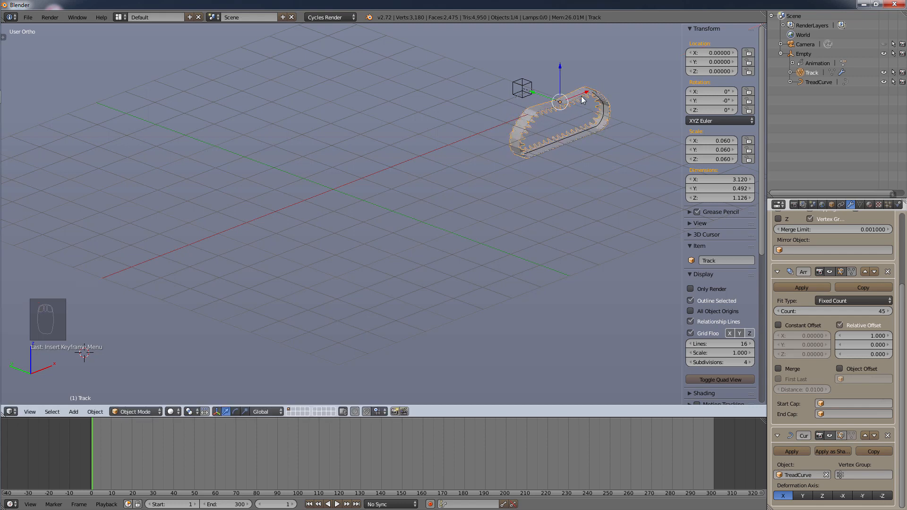
key("i")
left_click(464, 127)
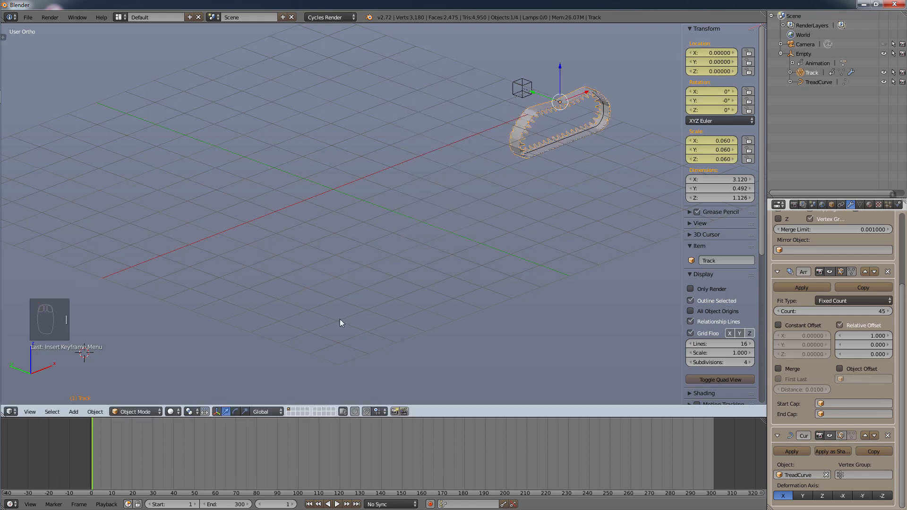
At frame 300, move Track along X to about 12.86 and insert a LocRotScale keyframe
left_click(357, 504)
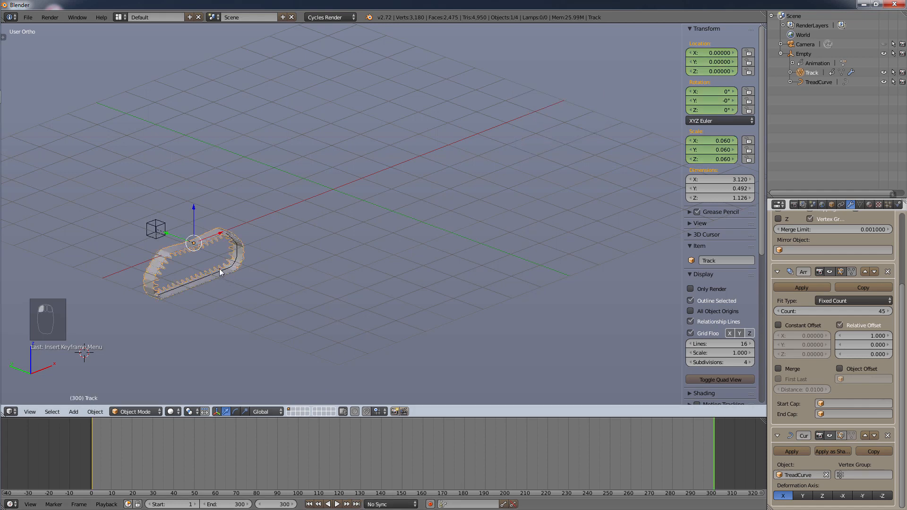
left_click_drag(223, 237, 585, 72)
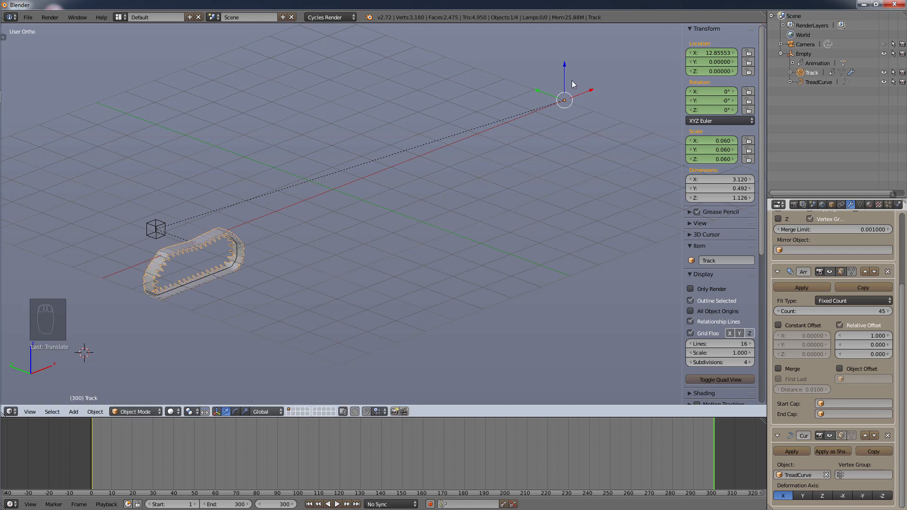
key("i")
left_click(370, 194)
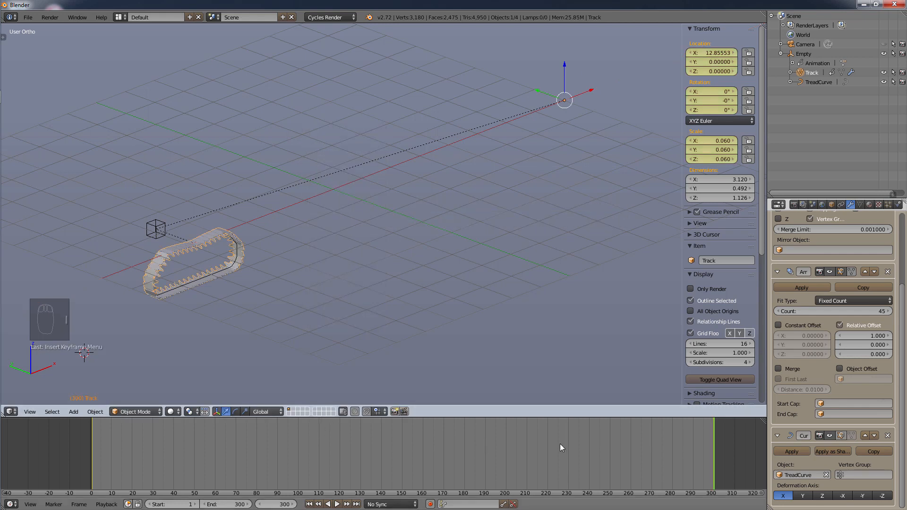
Play the animation from the start to check how the tread links roll as the track travels, and pause it
left_click(310, 505)
left_click(337, 504)
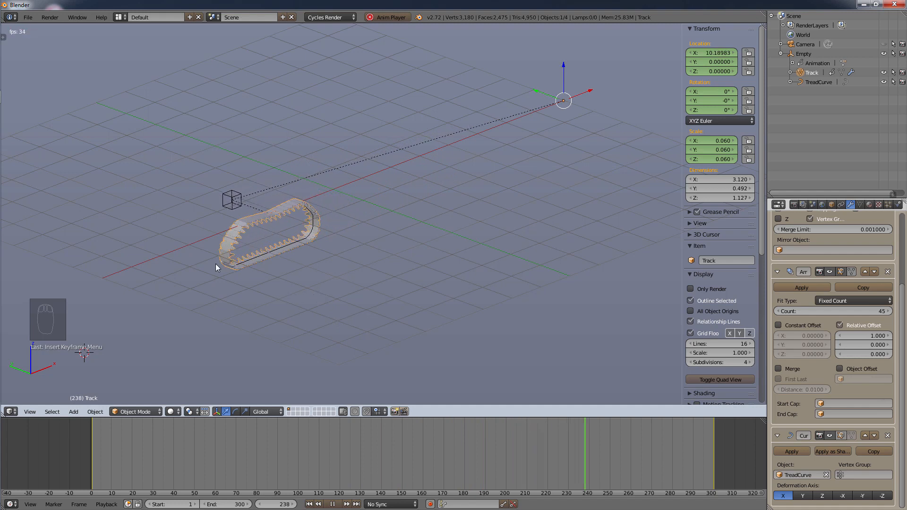
left_click(333, 504)
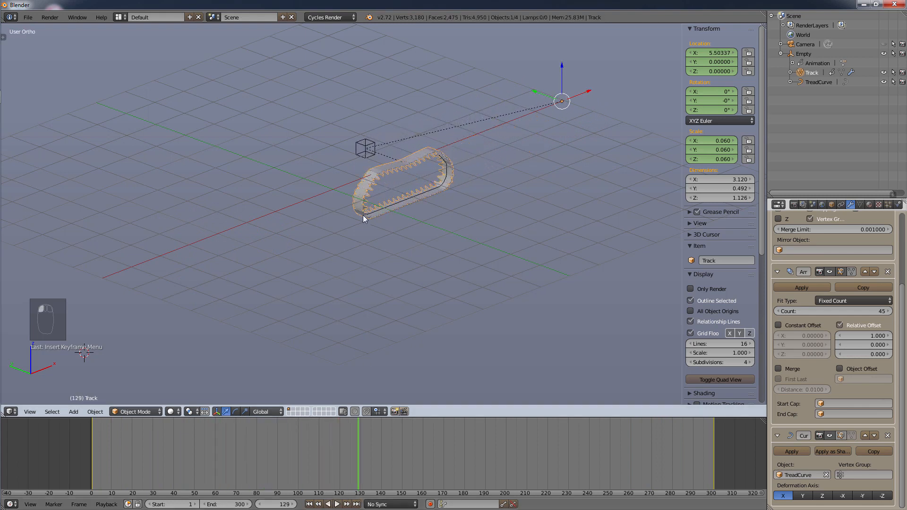
Make a linked duplicate of TreadCurve and Track together, offset about 2.65 along the Y axis
right_click(364, 183)
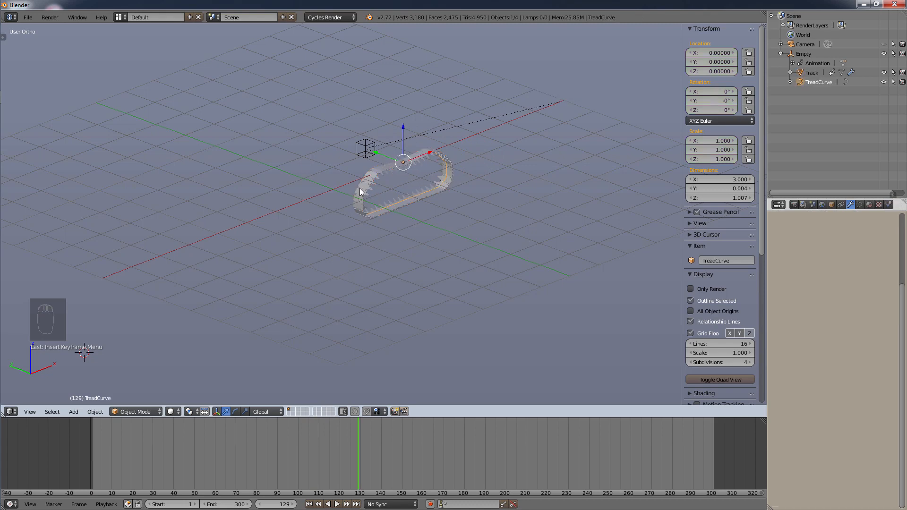
right_click(360, 187, "shift")
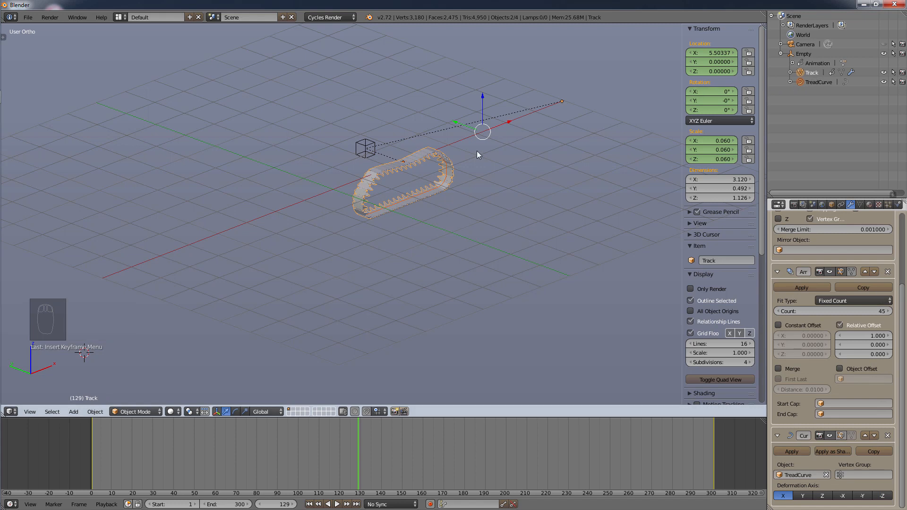
key("alt+d")
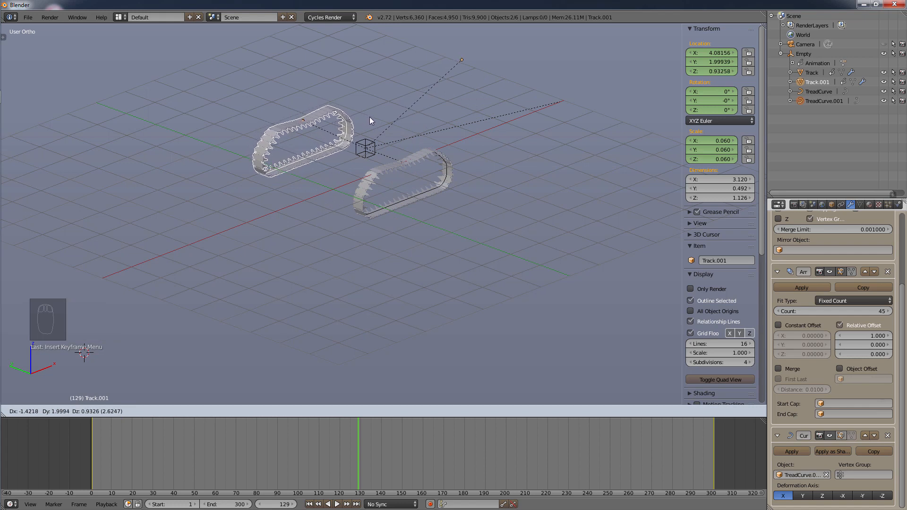
key("y")
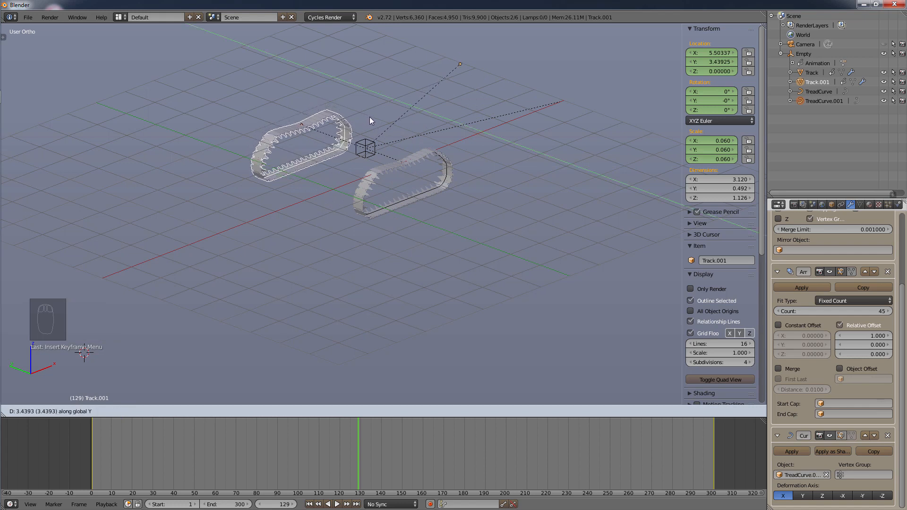
left_click(392, 128)
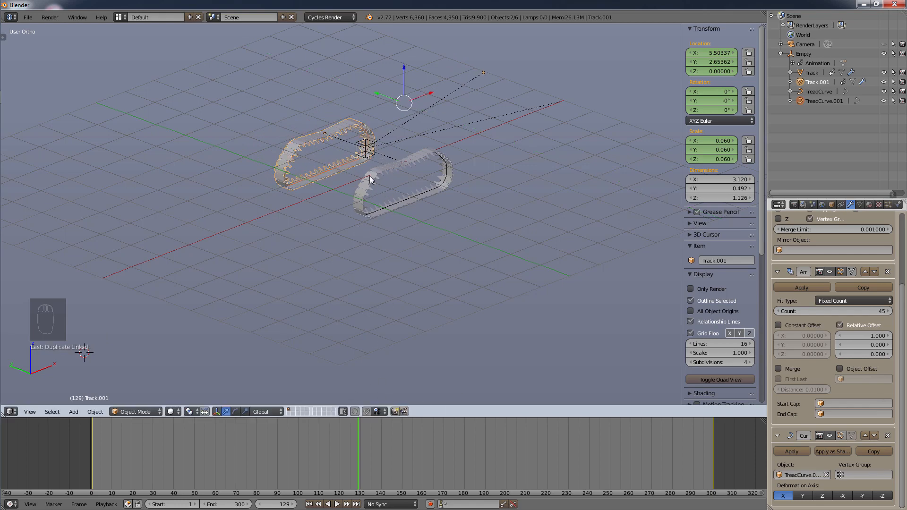
Select the parent empty, play the animation from frame 1 to check how the duplicated tread follows, stop it and return to frame 1
right_click(364, 153)
left_click_drag(392, 139, 511, 108)
right_click(510, 107)
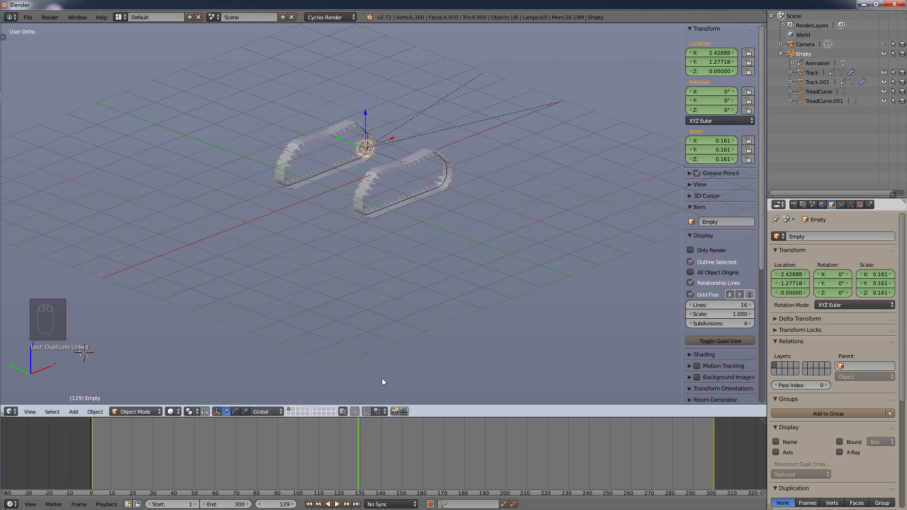
left_click(308, 504)
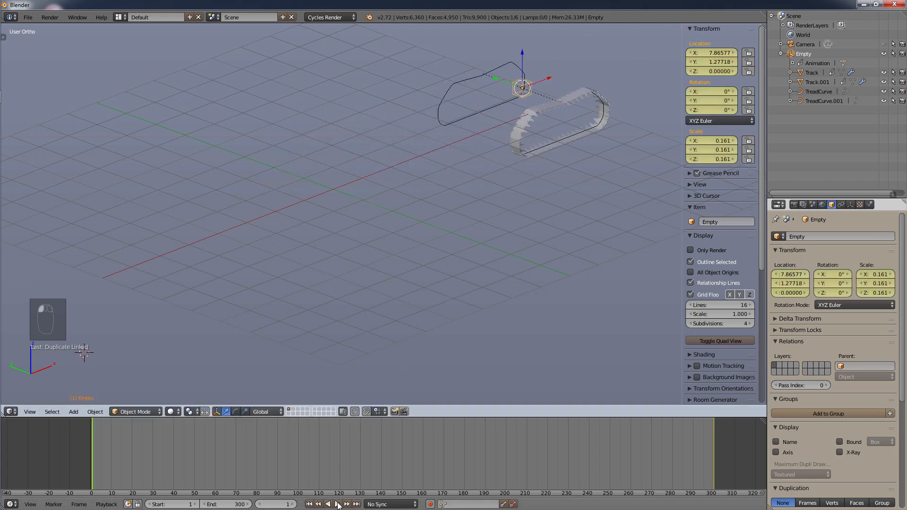
left_click(337, 504)
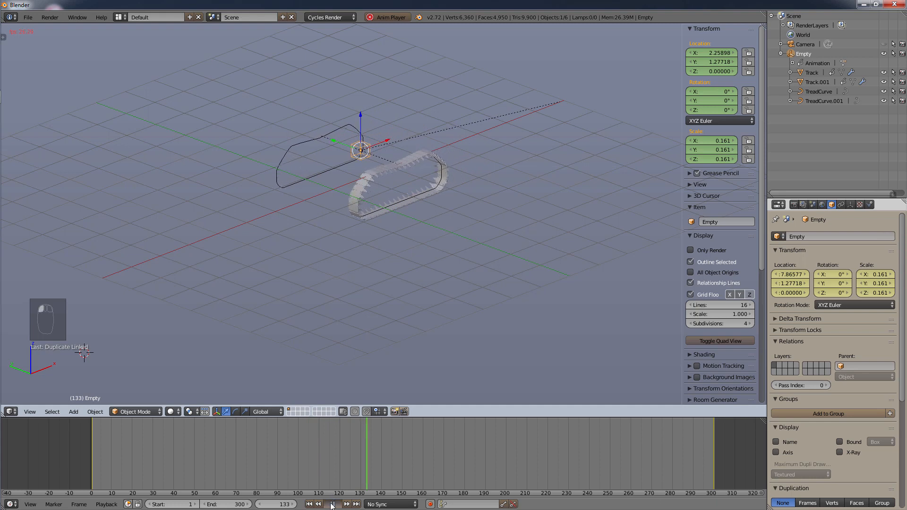
key("alt+a")
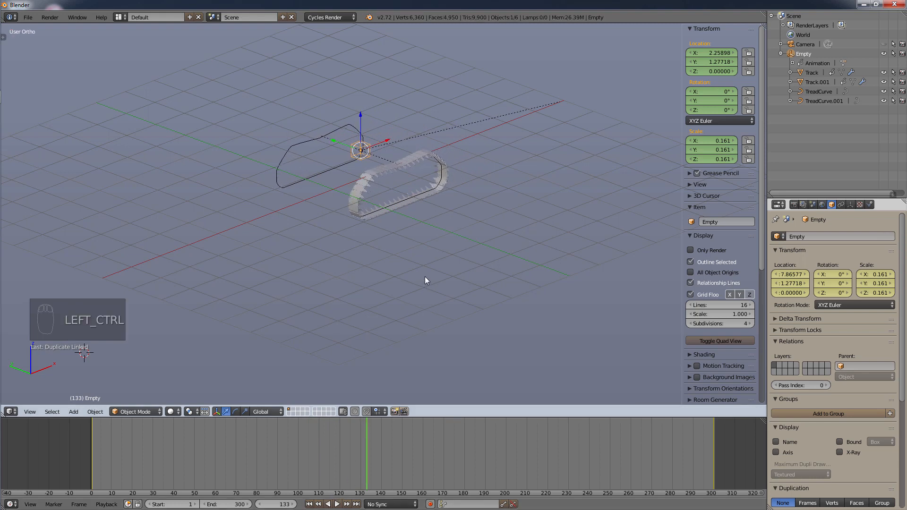
left_click(309, 504)
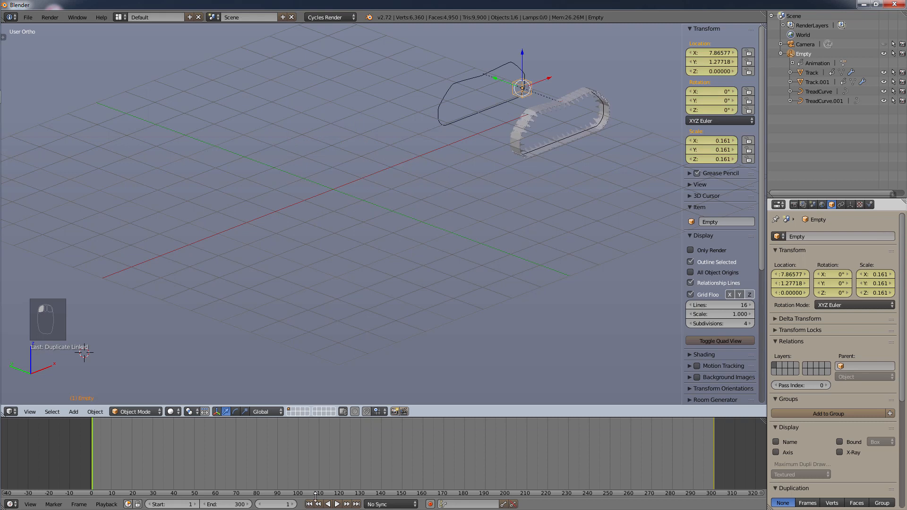
Try to shift Track.001 about 2.71 along Y onto its own curve at frame 1, and replay the animation
left_click(809, 82)
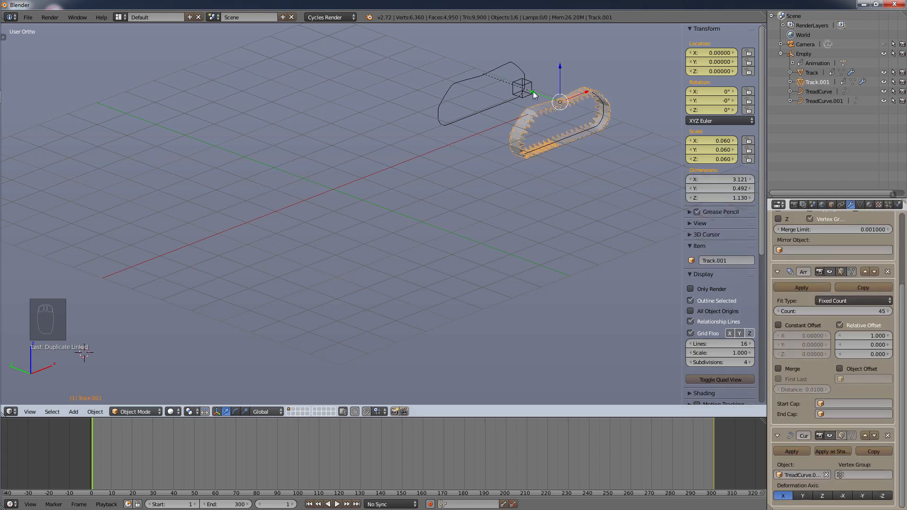
key("g")
key("y")
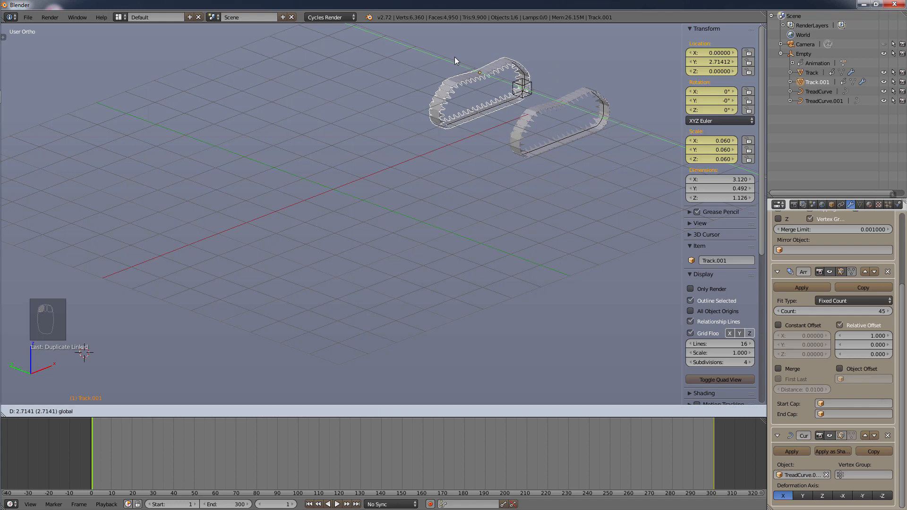
left_click(455, 57)
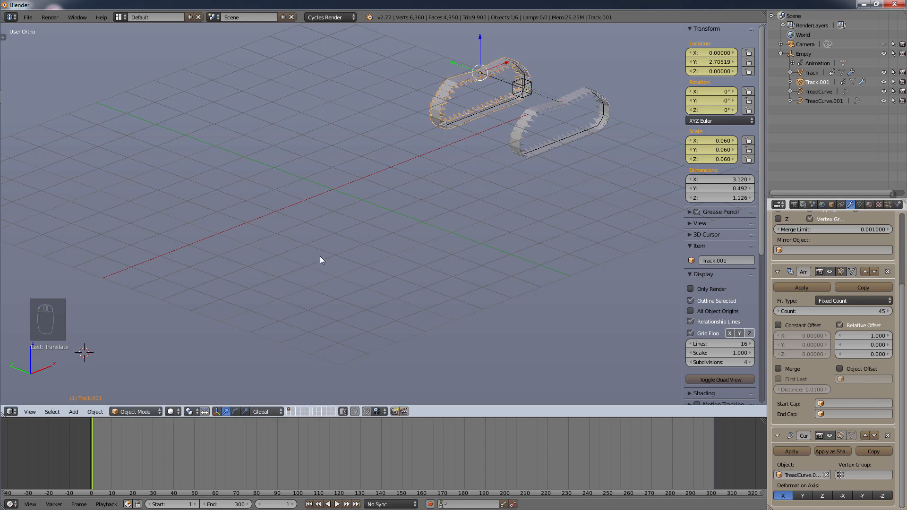
left_click(336, 504)
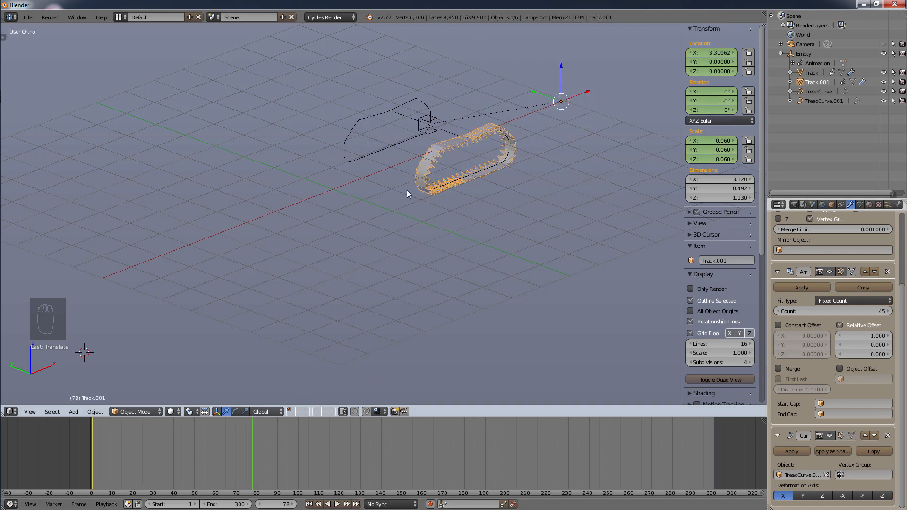
Abandon a further free move of Track.001 and undo its last shift along Y
key("g")
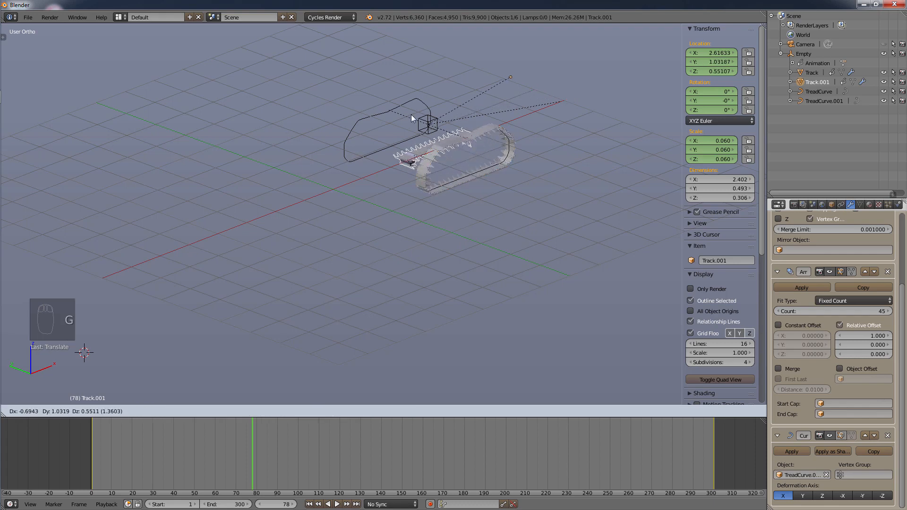
right_click(439, 126)
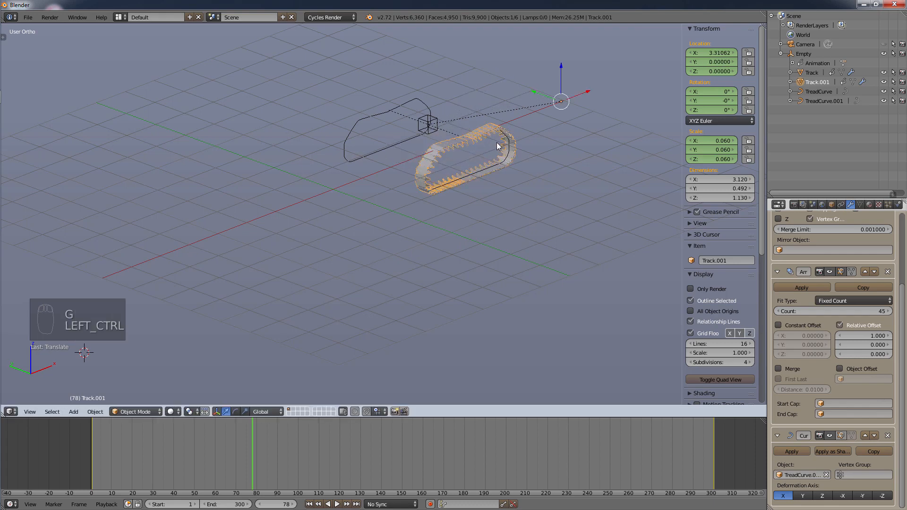
key("ctrl+z")
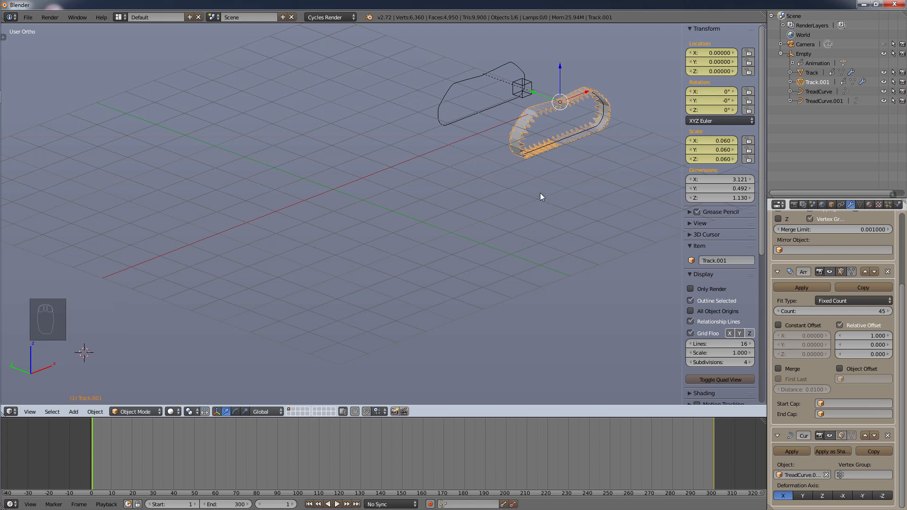
scroll(563, 94, "up", 6)
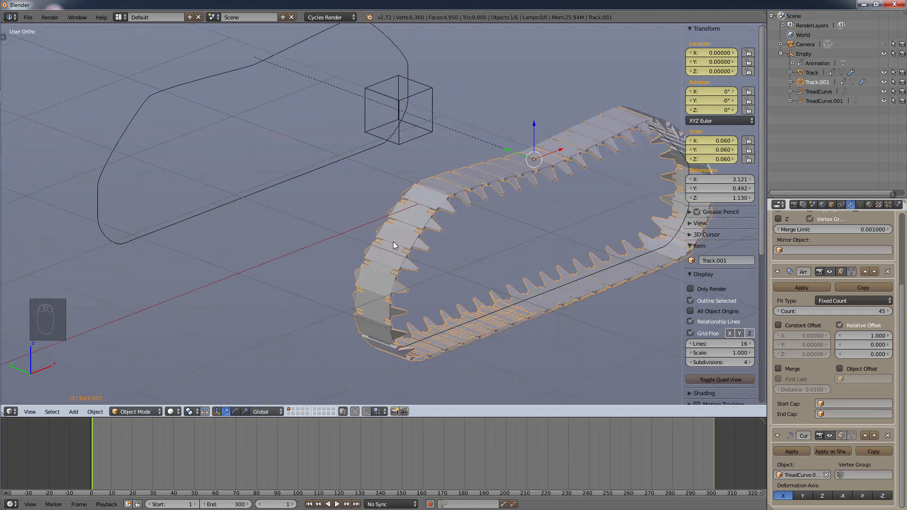
middle_click_drag(487, 188, 475, 207)
scroll(520, 202, "up", 4)
scroll(311, 144, "down", 7)
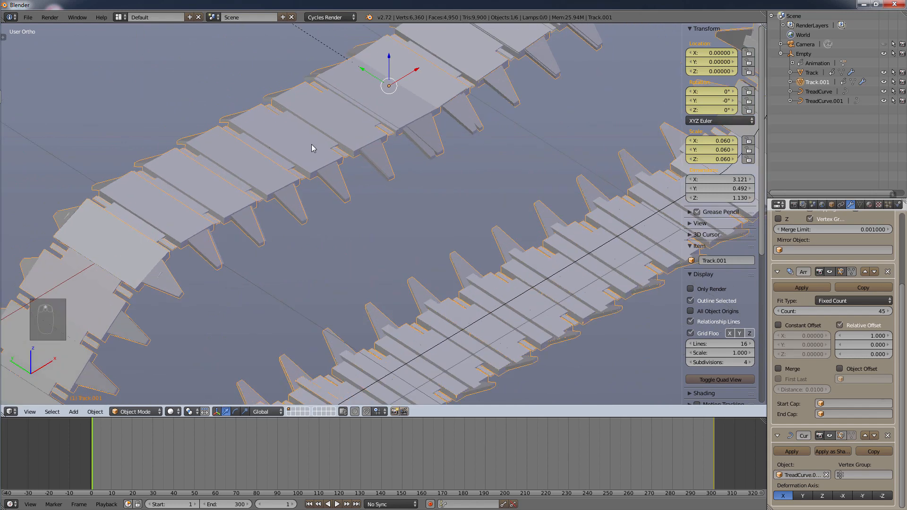
Open the recent file tank.blend
left_click(28, 19)
mouse_move(72, 47)
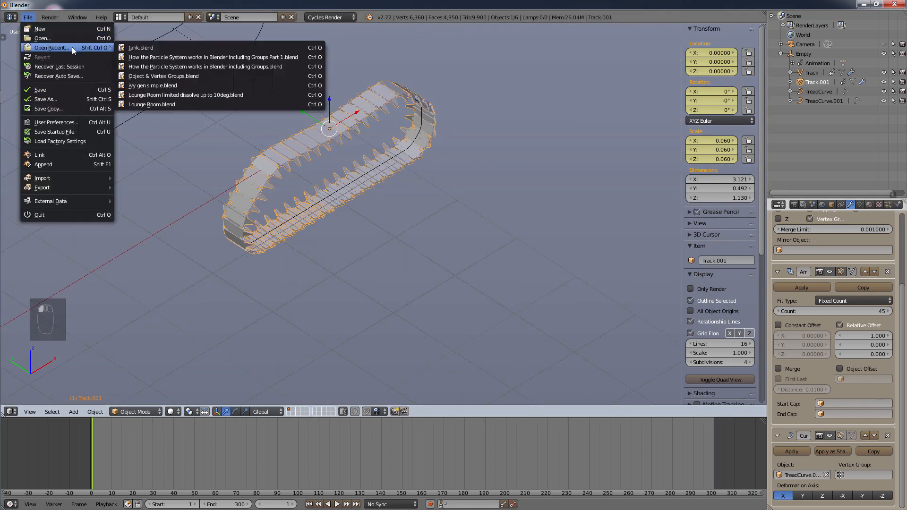
left_click(141, 47)
Examine the finished tank's hull and how its treads sit beneath it
scroll(424, 214, "up", 2)
scroll(359, 116, "up", 3)
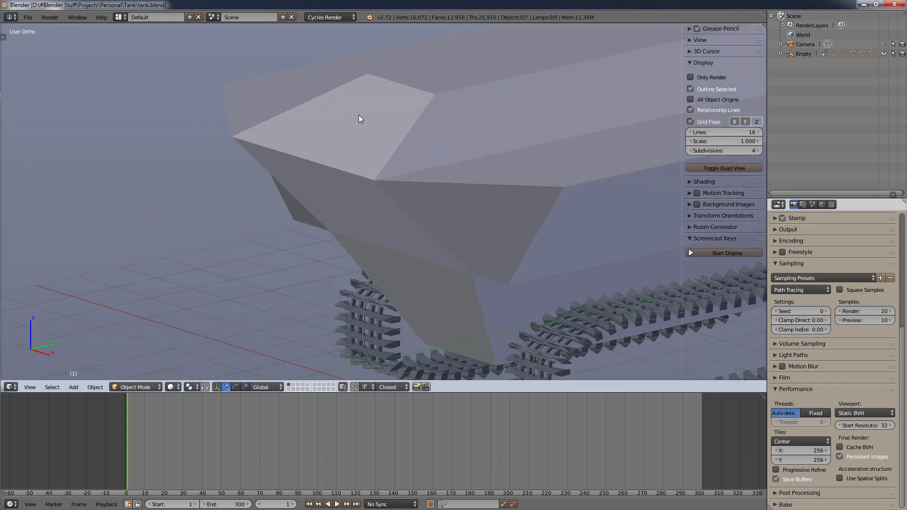
scroll(476, 158, "up", 3)
scroll(438, 149, "up", 3)
scroll(440, 146, "down", 2)
scroll(356, 111, "down", 4)
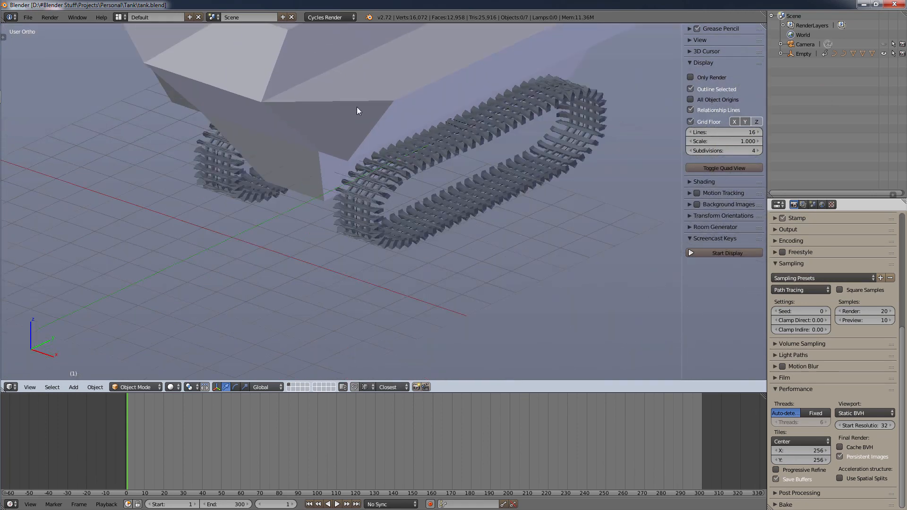
scroll(455, 98, "up", 3)
scroll(405, 151, "up", 1)
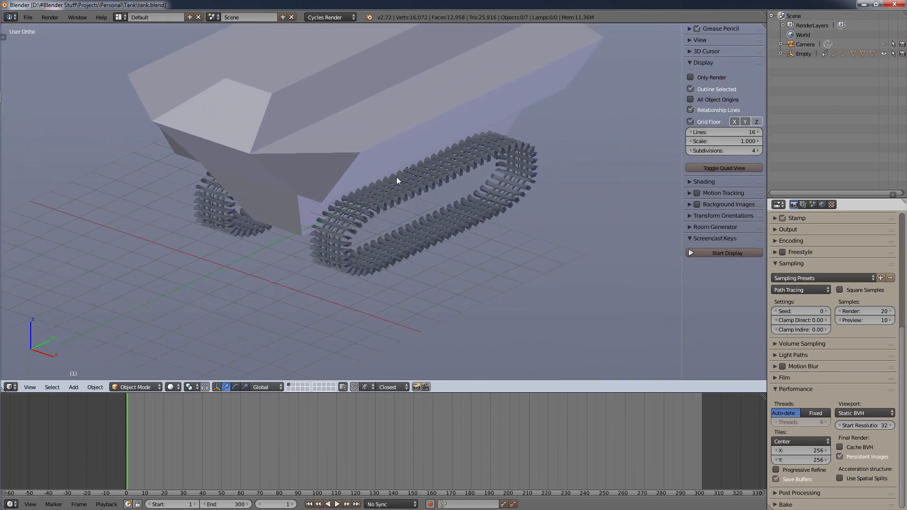
Select the tank's near tread and examine the shape and connecting bars of its links up close
scroll(425, 218, "up", 5)
scroll(434, 208, "down", 2)
scroll(439, 200, "up", 4)
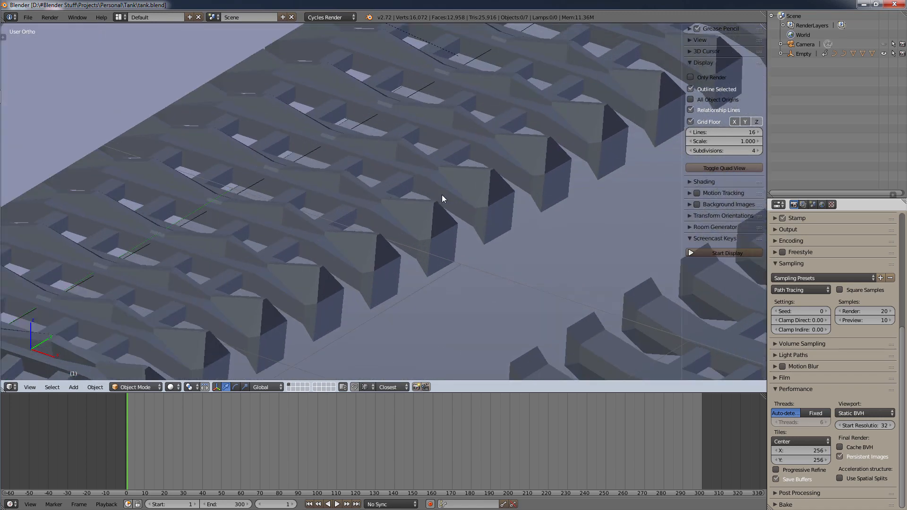
scroll(352, 190, "down", 4)
middle_click_drag(253, 246, 468, 168, "shift")
scroll(387, 234, "up", 2)
right_click(388, 234)
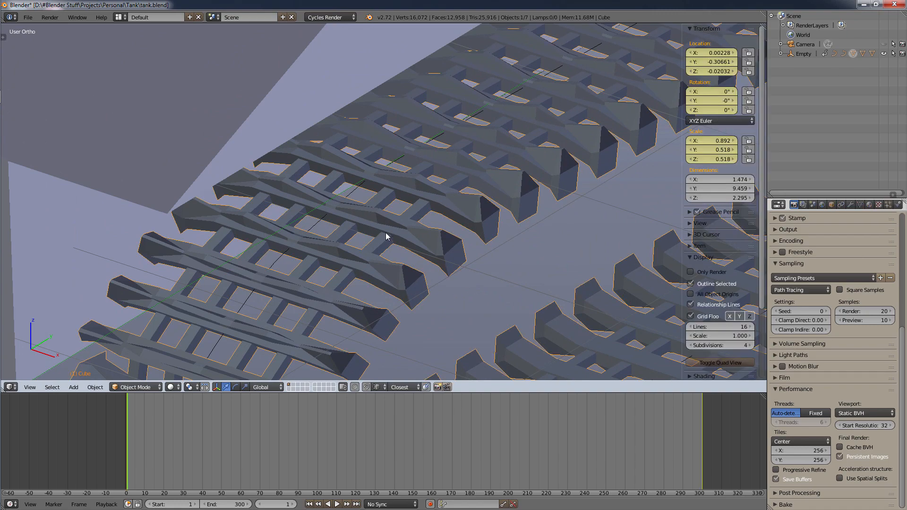
scroll(386, 234, "up", 2)
middle_click_drag(352, 204, 412, 185)
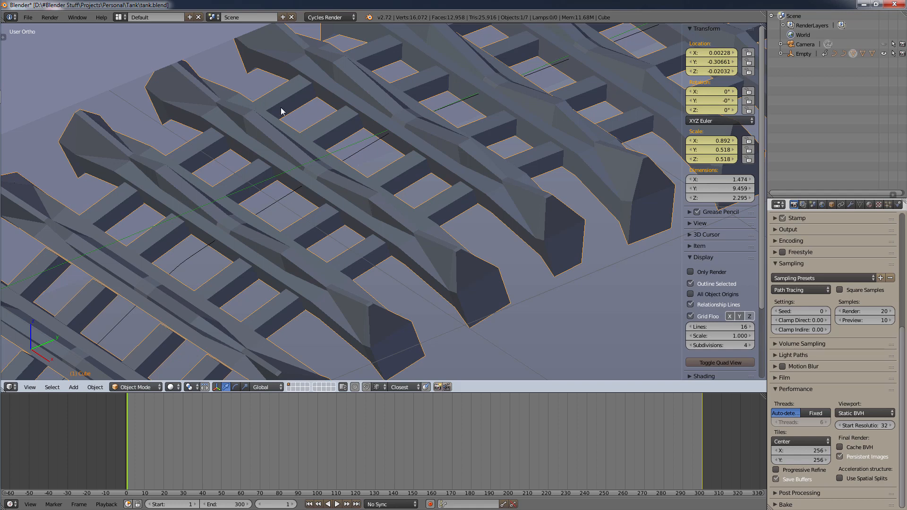
Play the tank's animation from frame 1 with the hull and both treads in view to check their motion
scroll(377, 185, "down", 10)
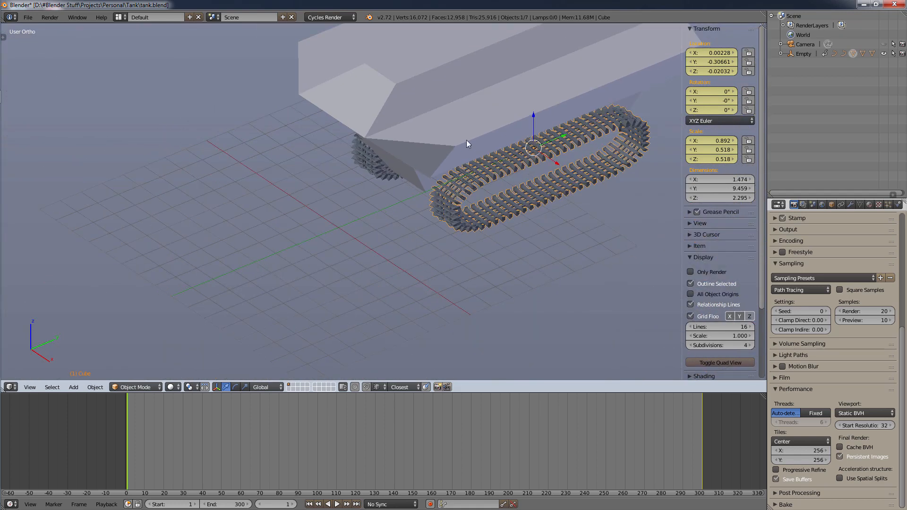
middle_click_drag(443, 143, 367, 233)
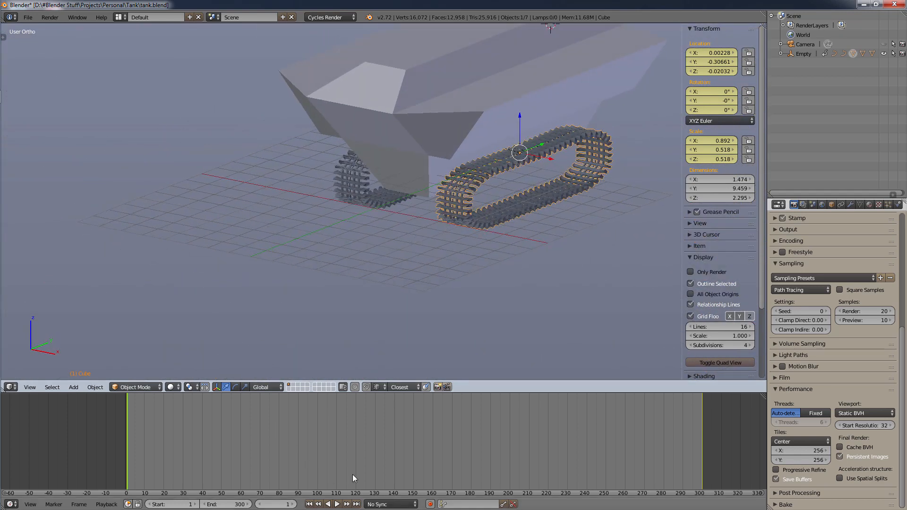
left_click(337, 504)
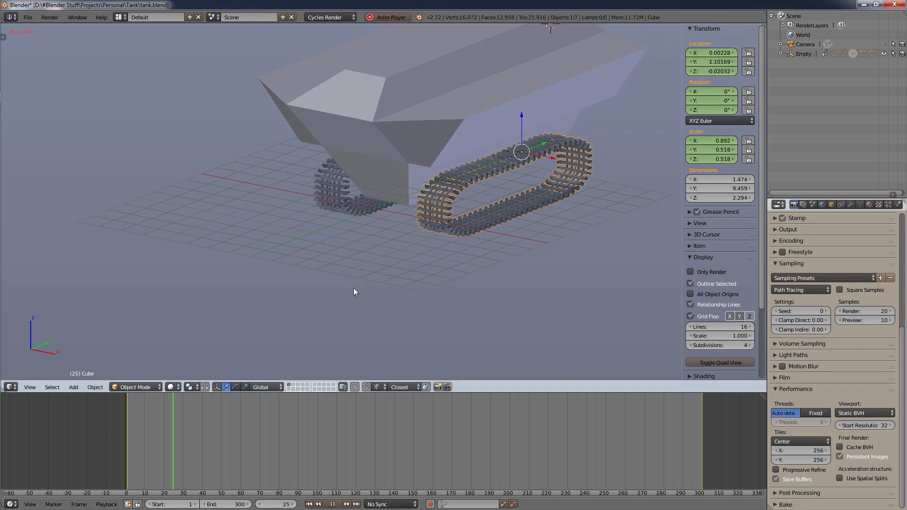